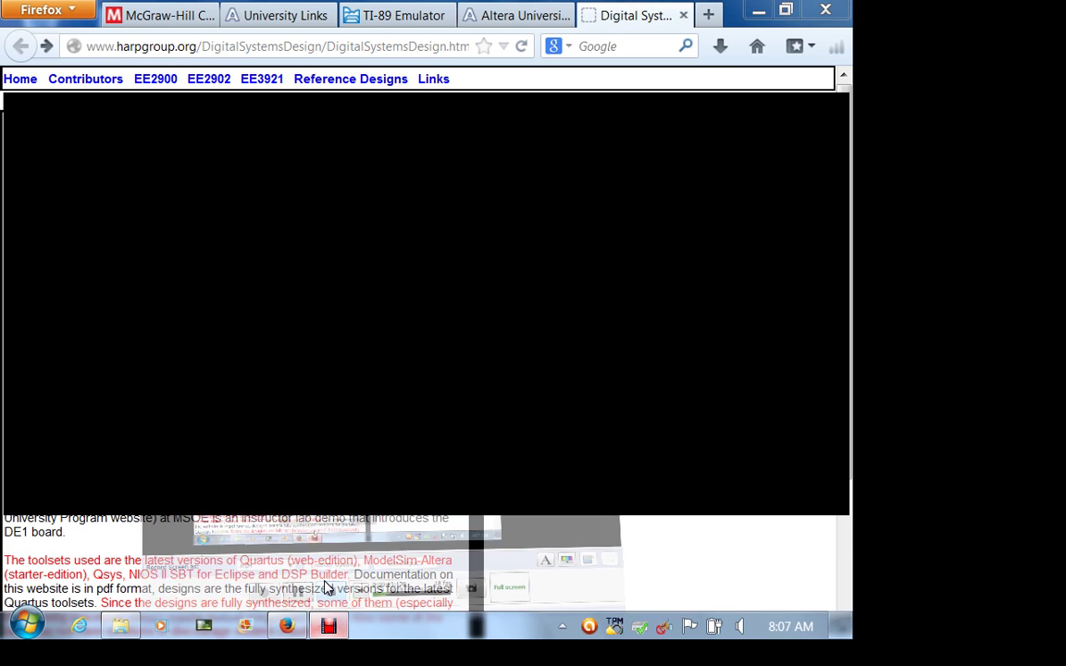
{"action": "left_click", "coordinate": [328, 634]}
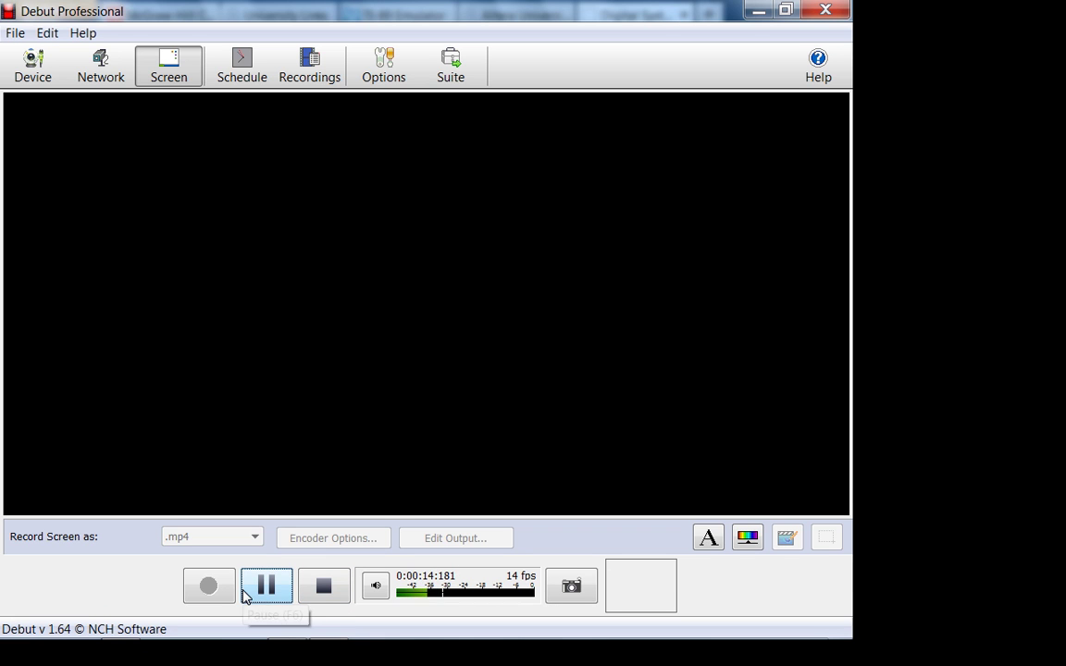
{"action": "left_click", "coordinate": [759, 11]}
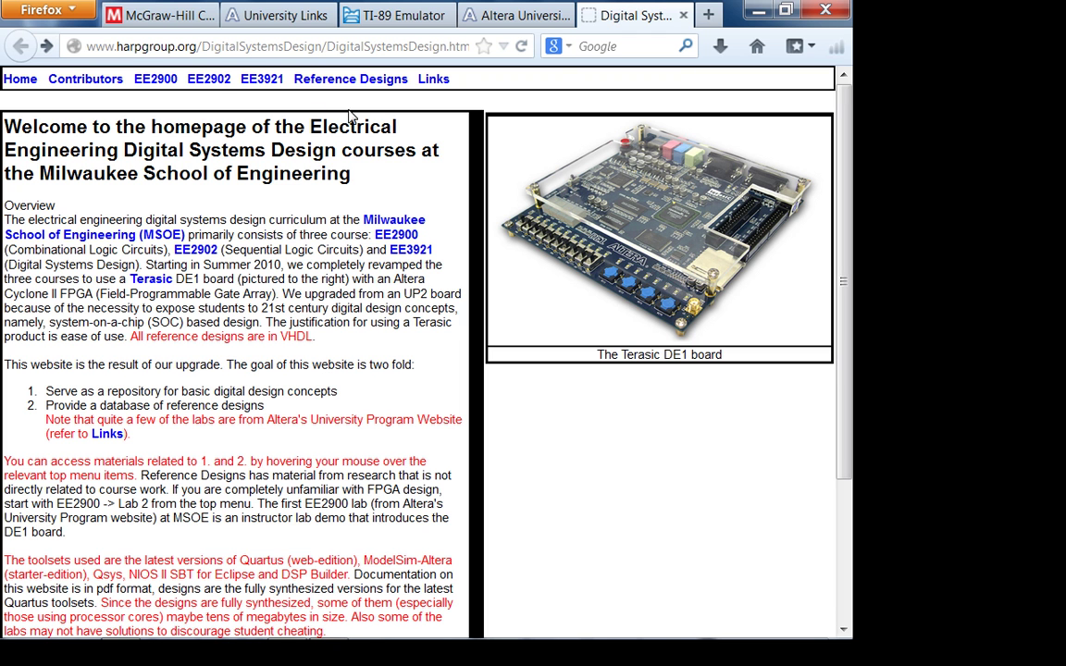
Open the Weeks 6 to 10 - Project directory of the EE3921 course
{"action": "mouse_move", "coordinate": [261, 80]}
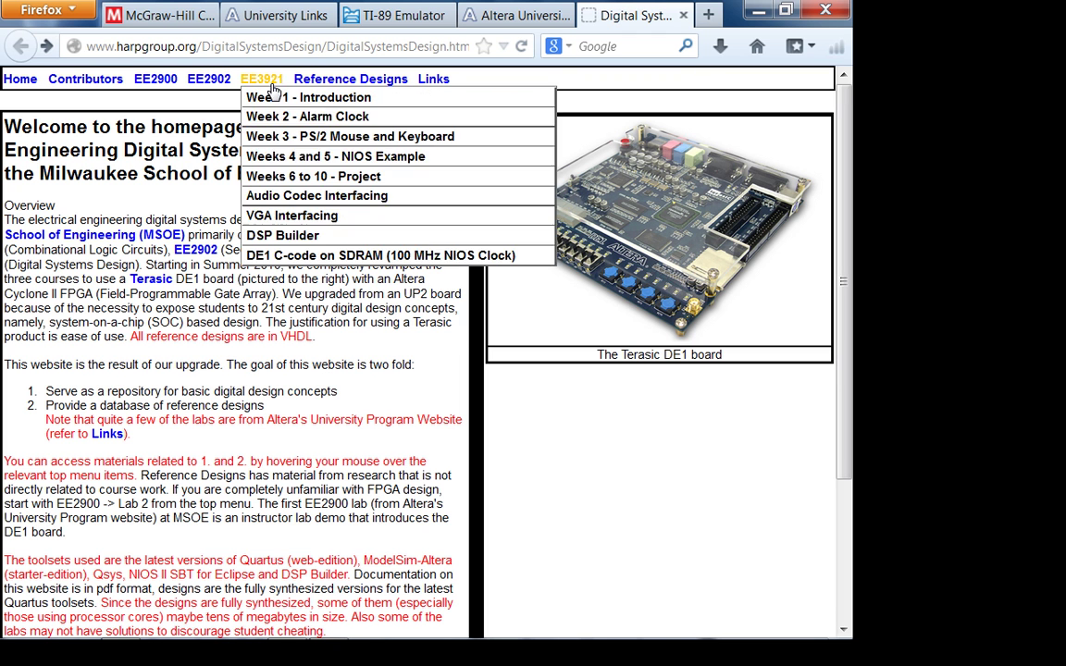
{"action": "left_click", "coordinate": [298, 176]}
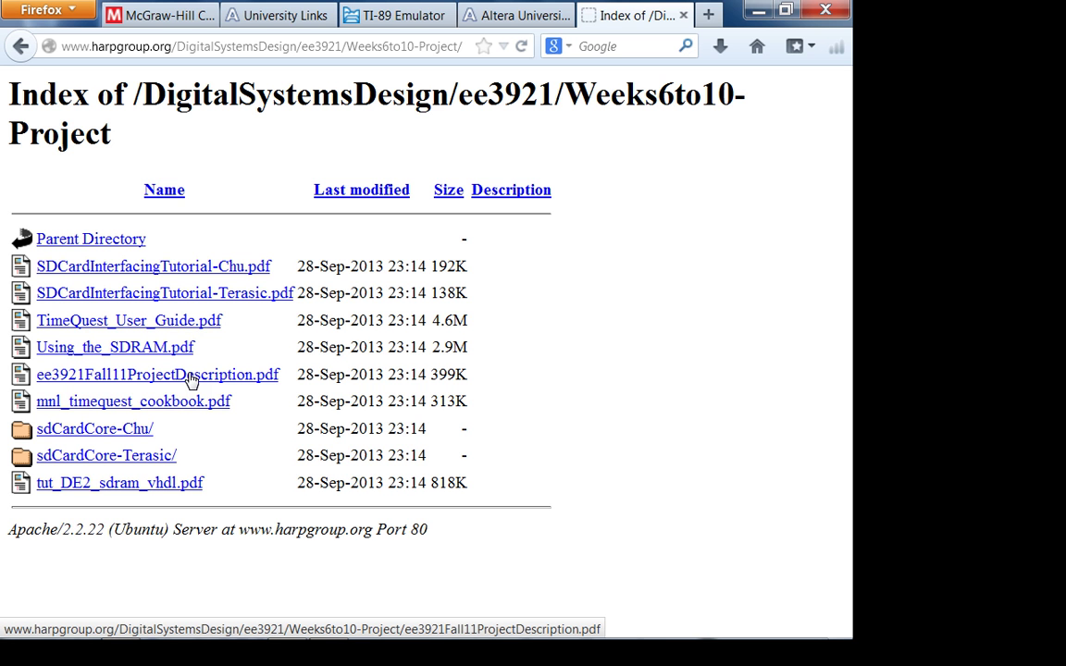
{"action": "left_click", "coordinate": [759, 10]}
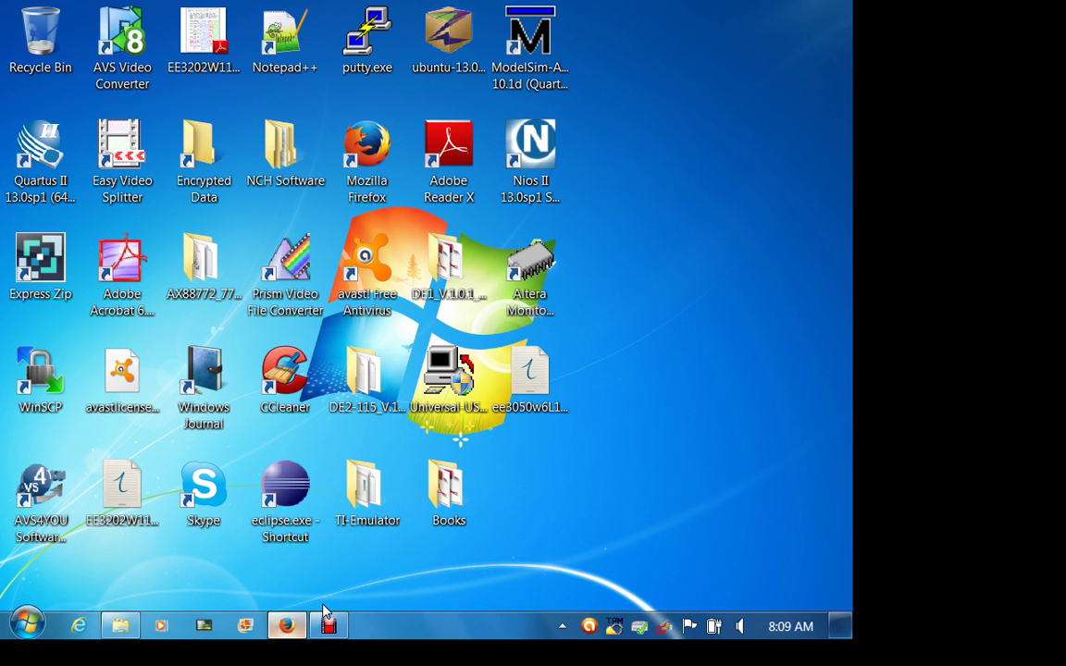
{"action": "left_click", "coordinate": [282, 630]}
Switch to the Altera University Program site and open the Embedded Systems IP Cores page at its core list
{"action": "left_click", "coordinate": [516, 13]}
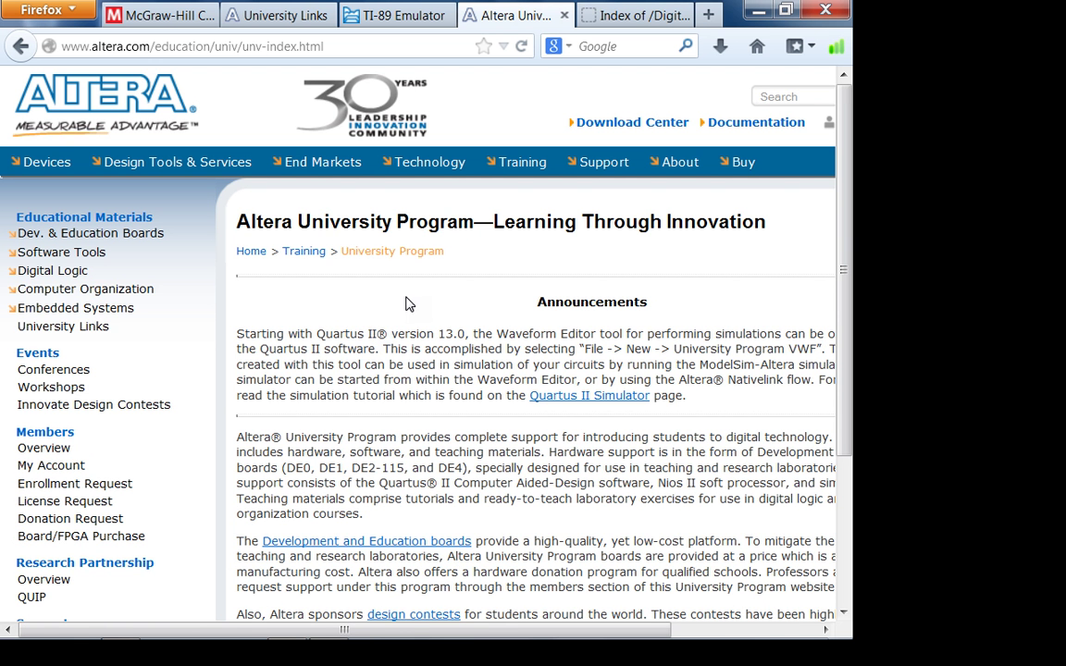
{"action": "left_click", "coordinate": [57, 308]}
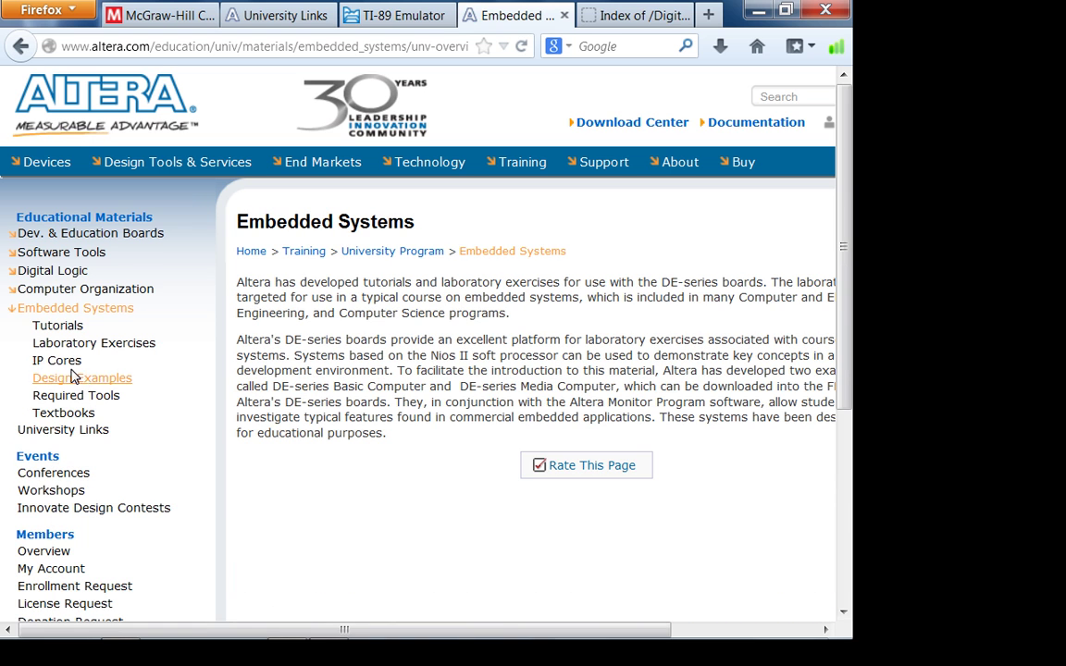
{"action": "left_click", "coordinate": [58, 360]}
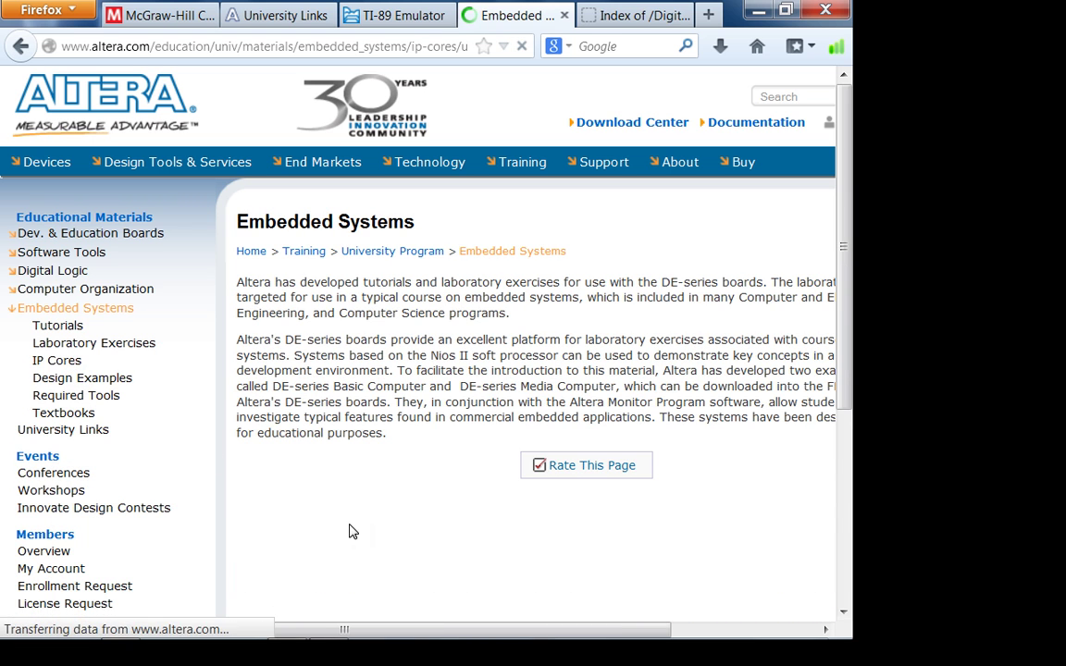
{"action": "scroll", "coordinate": [424, 547], "scroll_direction": "down", "scroll_amount": 10}
{"action": "scroll", "coordinate": [436, 221], "scroll_direction": "up", "scroll_amount": 3}
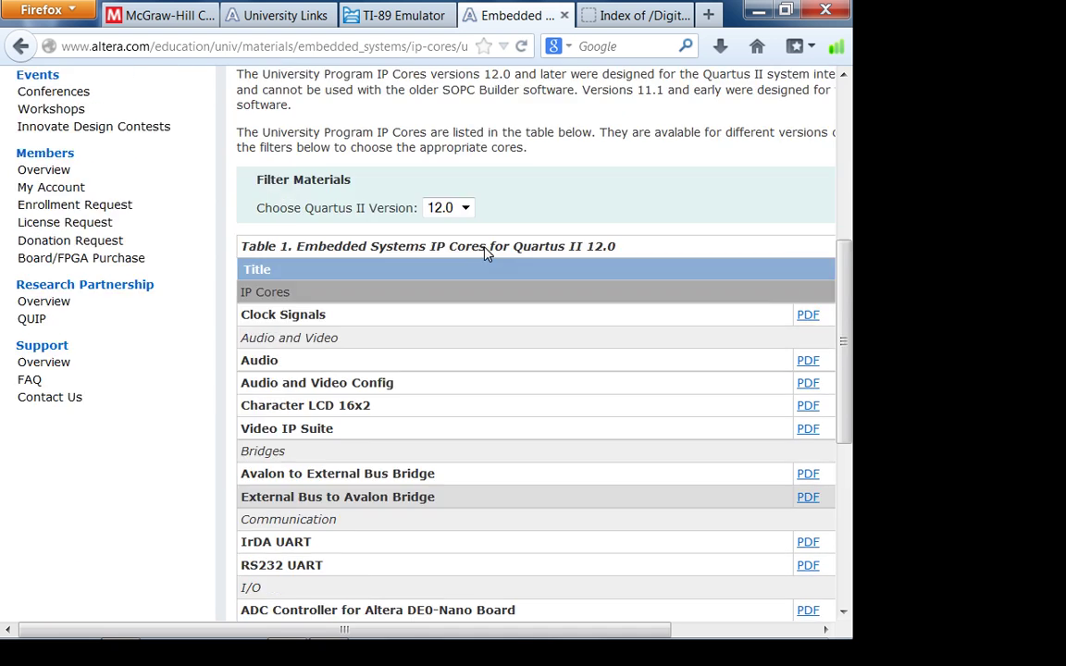
Filter the IP cores to Quartus II version 13.0 and open the PS2 Controller PDF in a new tab
{"action": "left_click", "coordinate": [465, 260]}
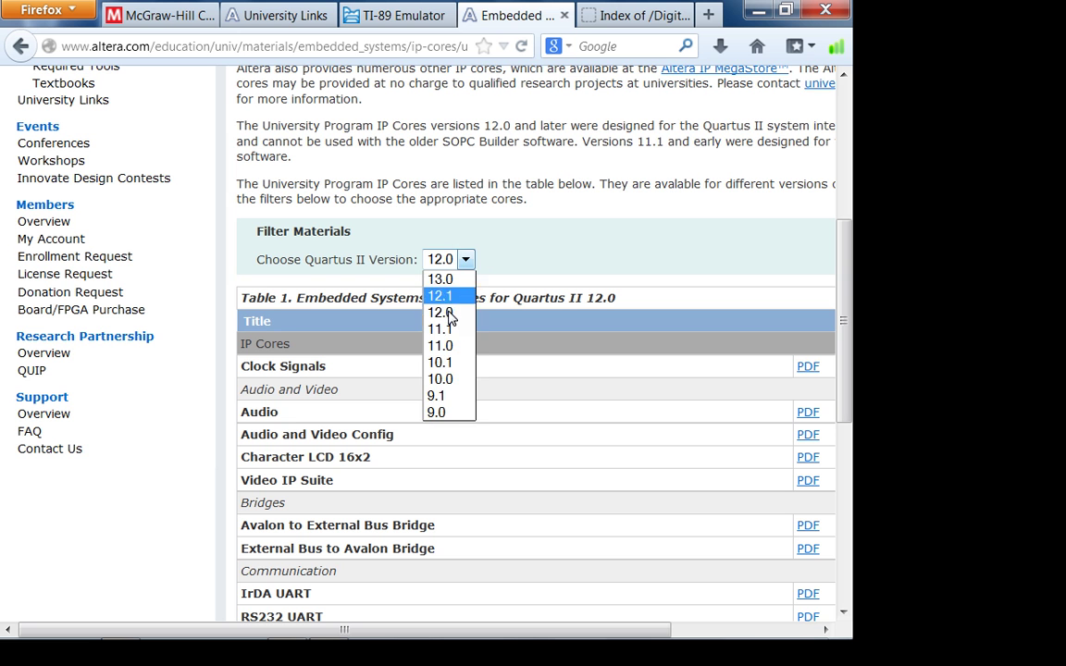
{"action": "left_click", "coordinate": [447, 281]}
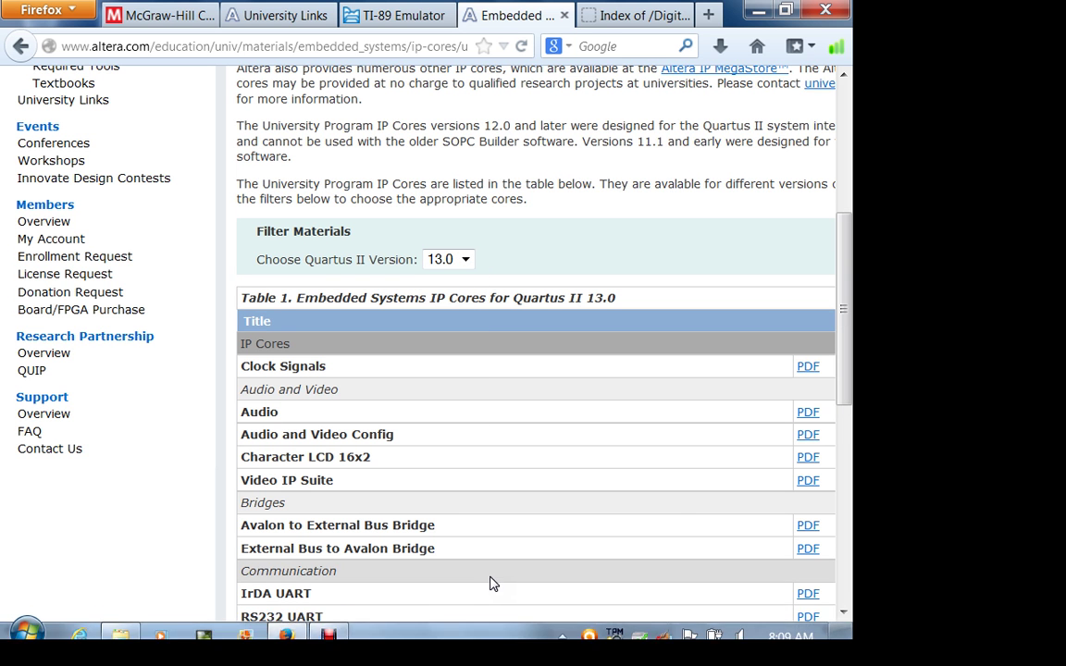
{"action": "left_click_drag", "start_coordinate": [512, 630], "coordinate": [492, 580]}
{"action": "scroll", "coordinate": [494, 572], "scroll_direction": "down", "scroll_amount": 8}
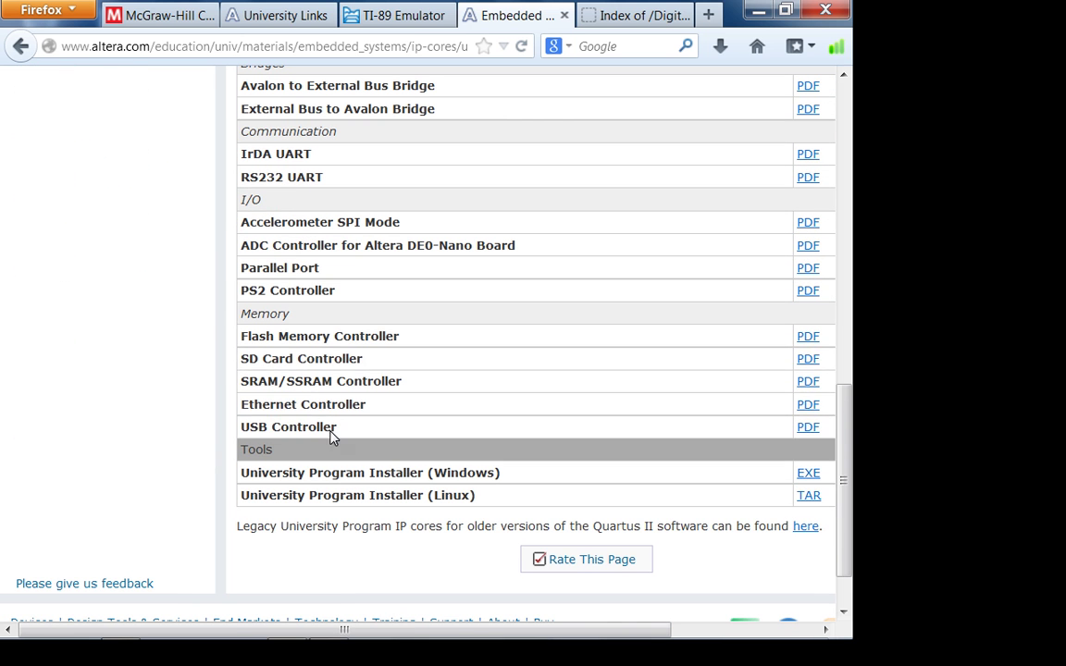
{"action": "right_click", "coordinate": [801, 294]}
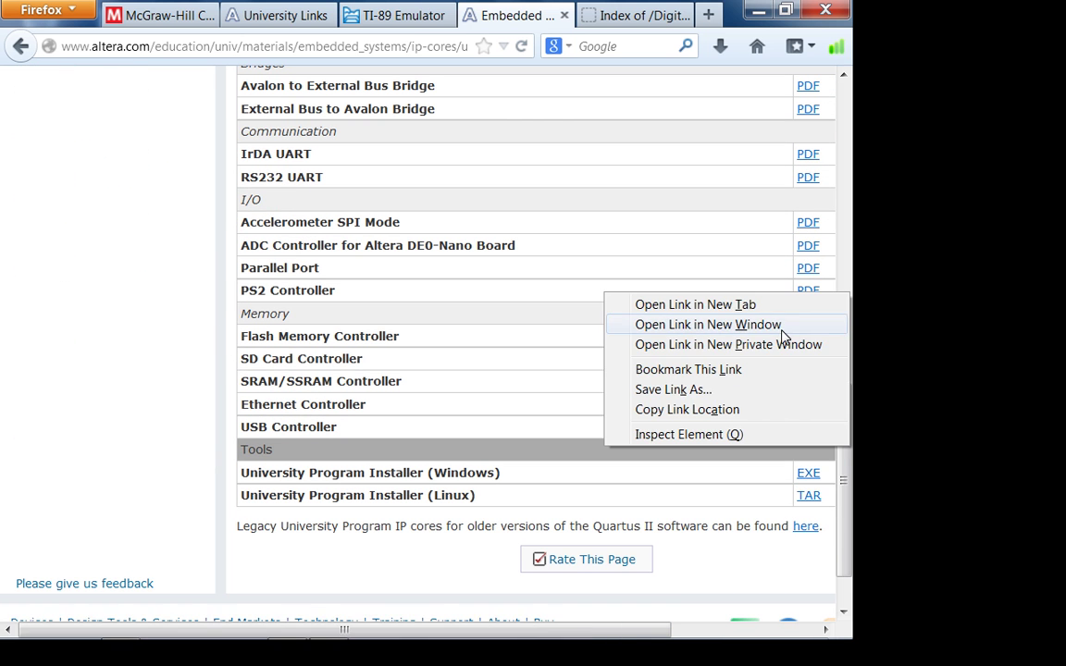
{"action": "left_click", "coordinate": [774, 306]}
Open the Embedded Systems Design Examples page and filter the materials to the DE1 board and VHDL
{"action": "scroll", "coordinate": [505, 389], "scroll_direction": "up", "scroll_amount": 10}
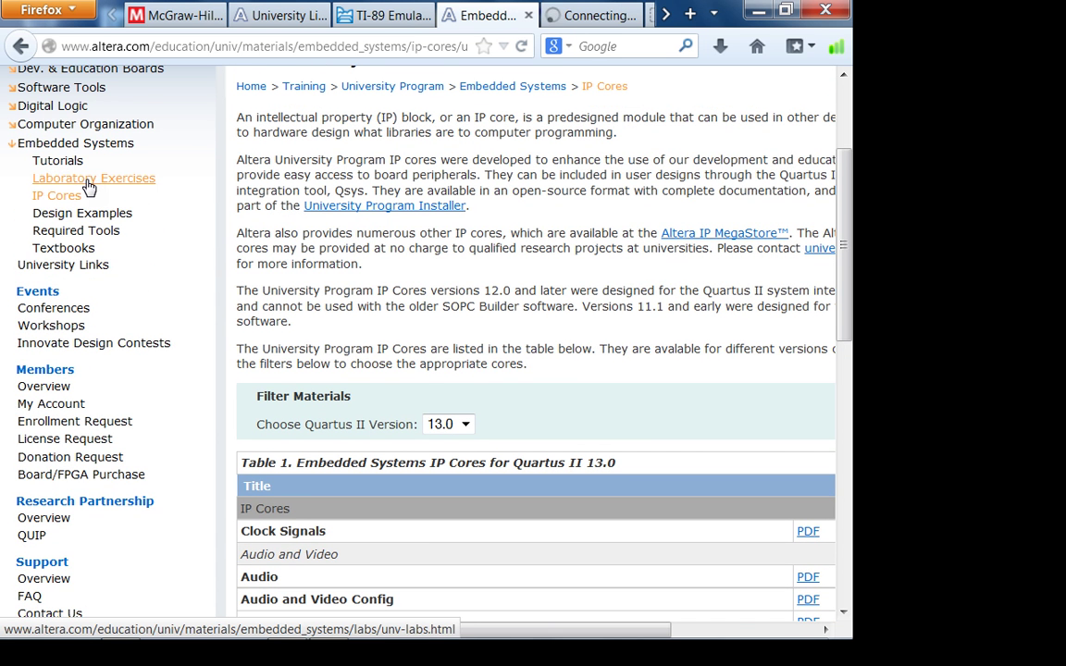
{"action": "left_click", "coordinate": [79, 213]}
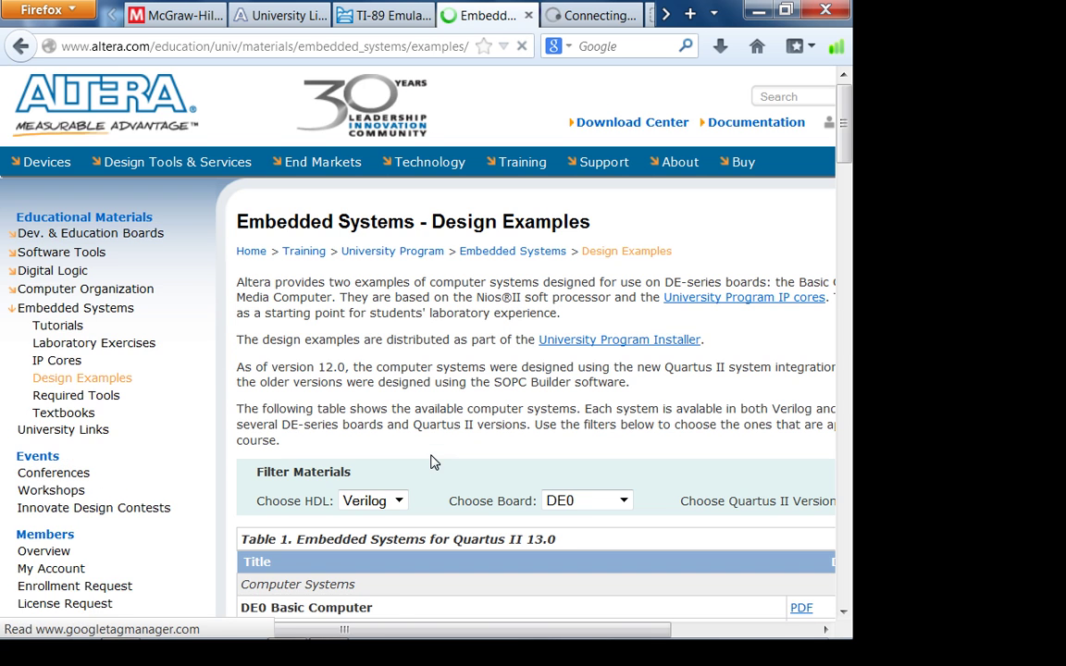
{"action": "scroll", "coordinate": [345, 430], "scroll_direction": "down", "scroll_amount": 3}
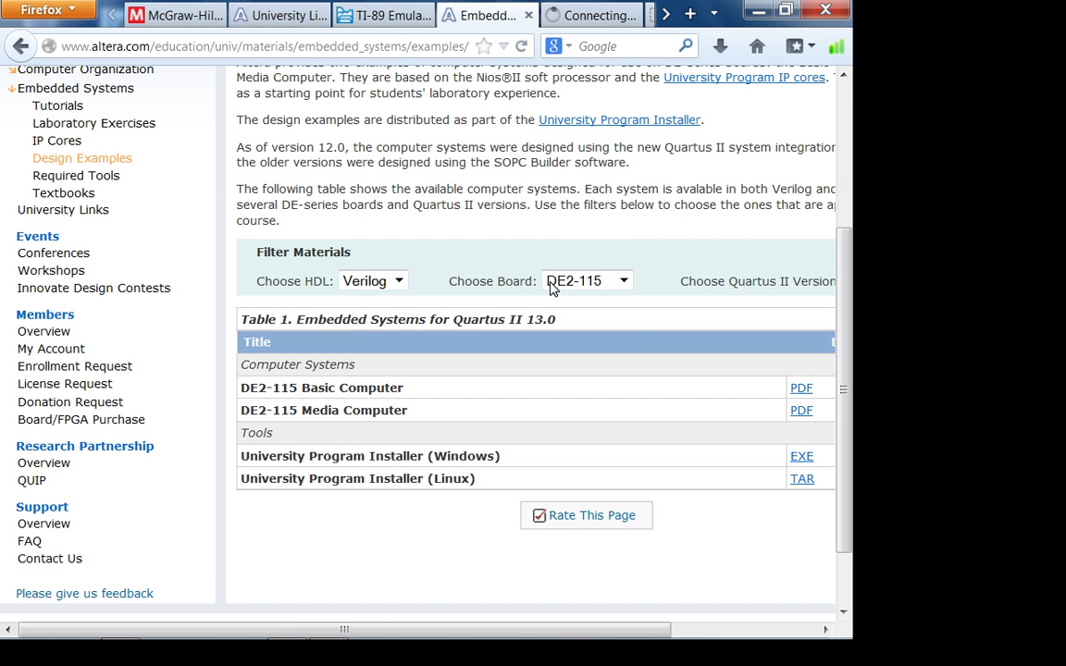
{"action": "left_click", "coordinate": [624, 282]}
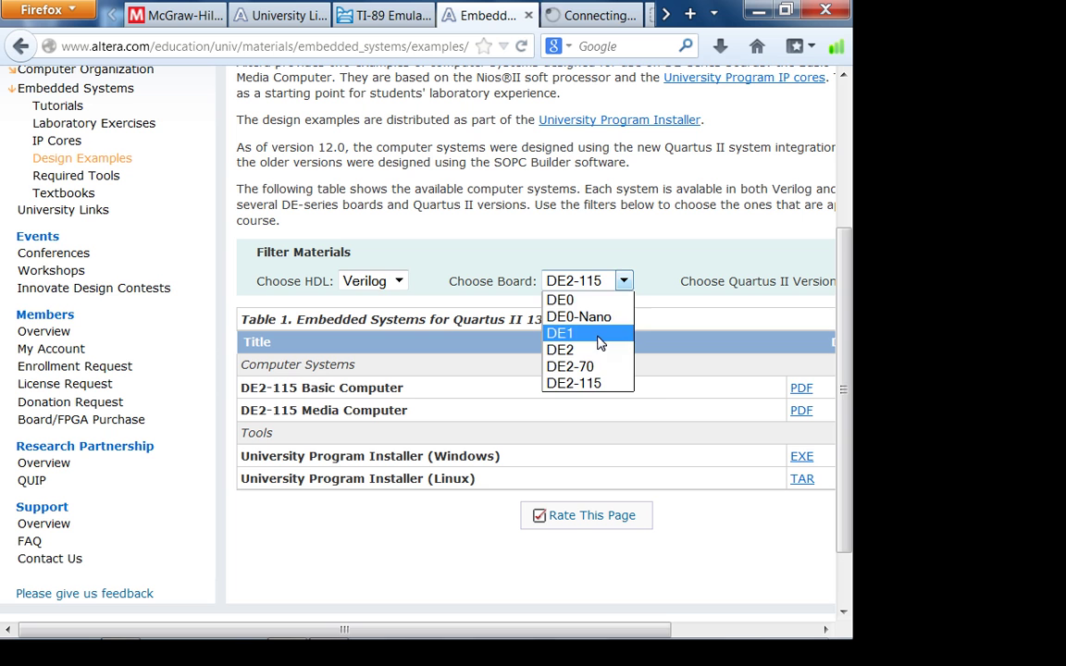
{"action": "left_click", "coordinate": [597, 335]}
{"action": "left_click", "coordinate": [398, 281]}
{"action": "left_click", "coordinate": [381, 317]}
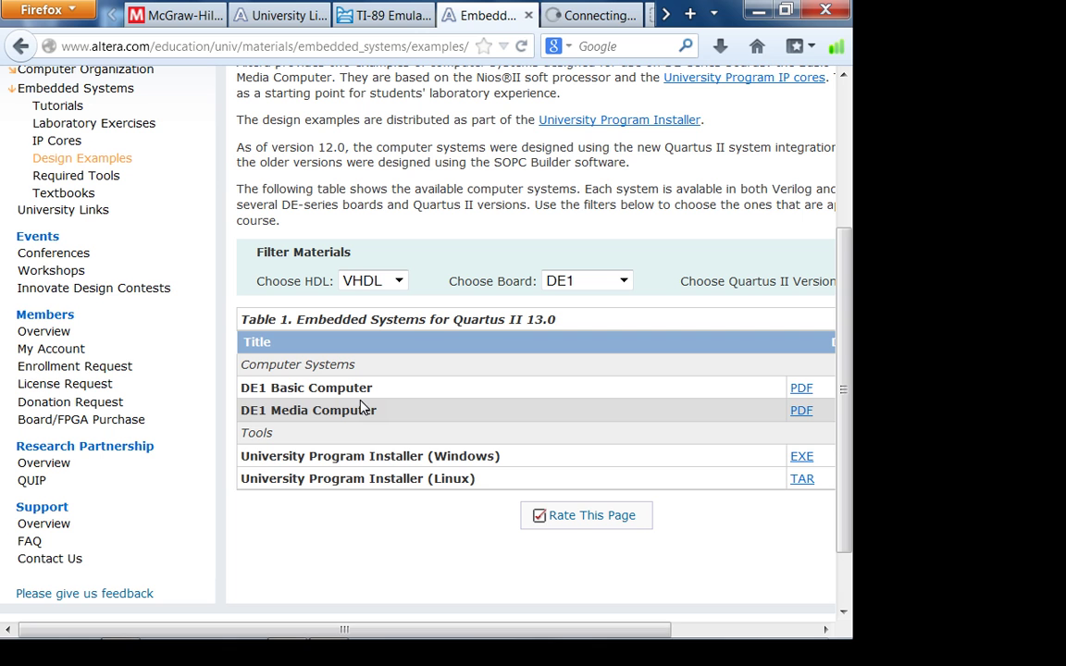
Switch to the file explorer and open C:\altera\13.0sp1\University_Program\NiosII_Computer_Systems
{"action": "left_click", "coordinate": [119, 627]}
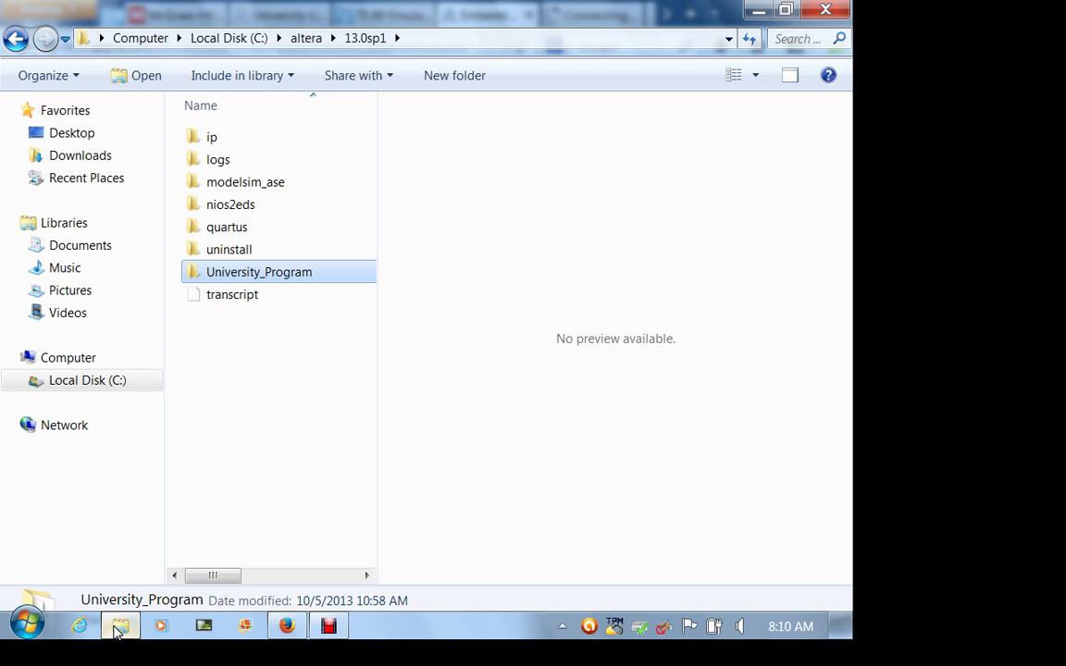
{"action": "left_click", "coordinate": [229, 38]}
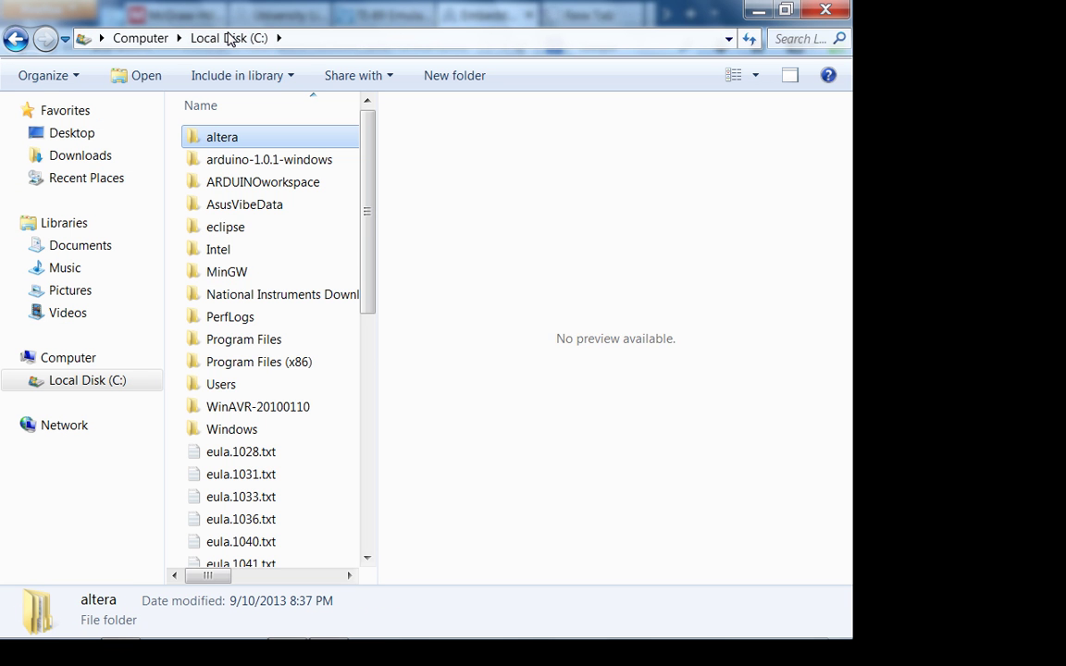
{"action": "double_click", "coordinate": [244, 139]}
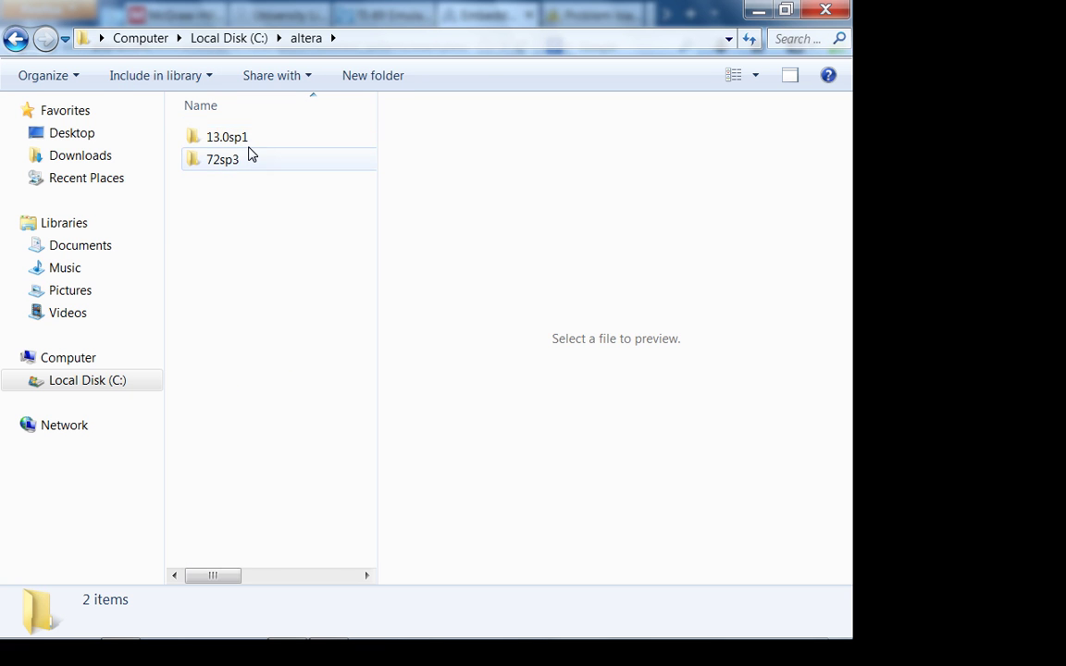
{"action": "double_click", "coordinate": [246, 139]}
{"action": "double_click", "coordinate": [279, 272]}
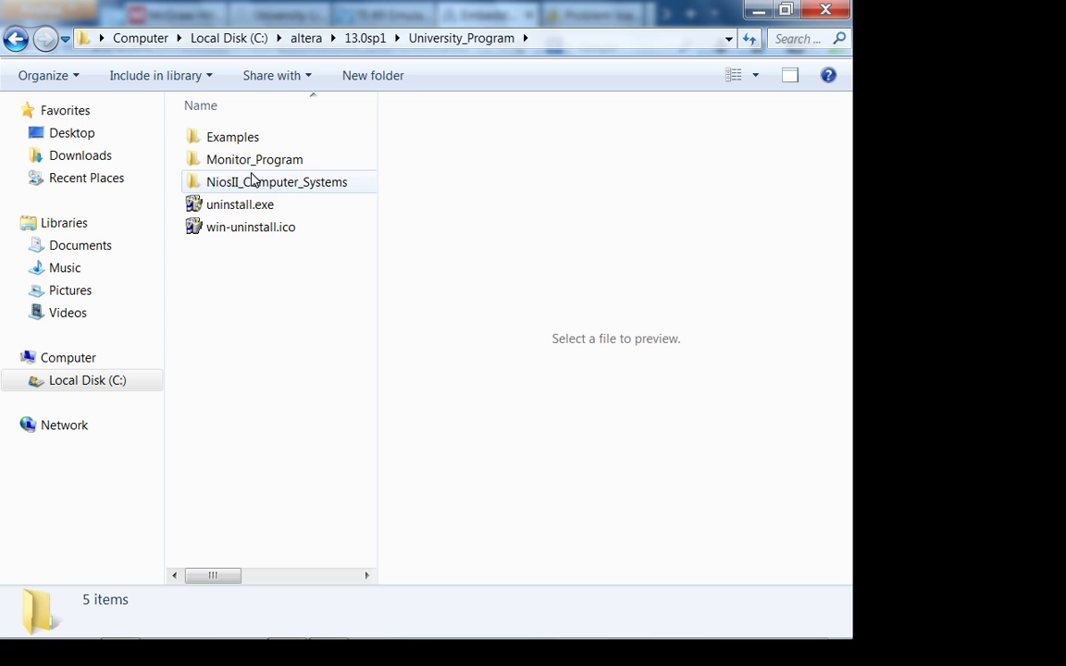
{"action": "double_click", "coordinate": [253, 181]}
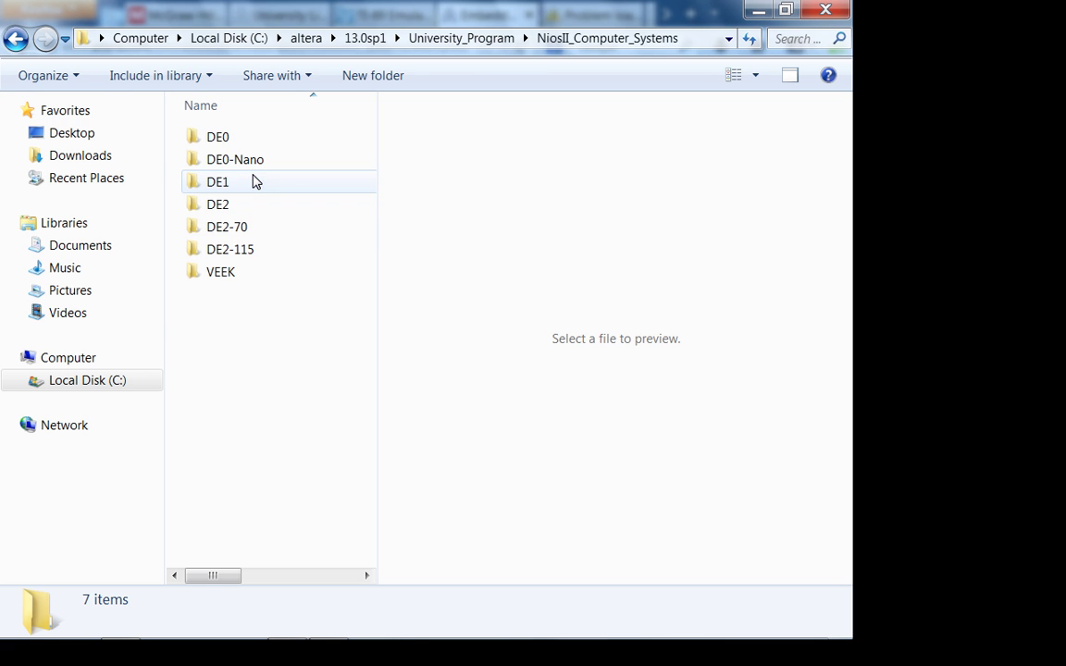
Look into the IP_Core_Demos folder within University_Program's Examples folder
{"action": "left_click", "coordinate": [383, 38]}
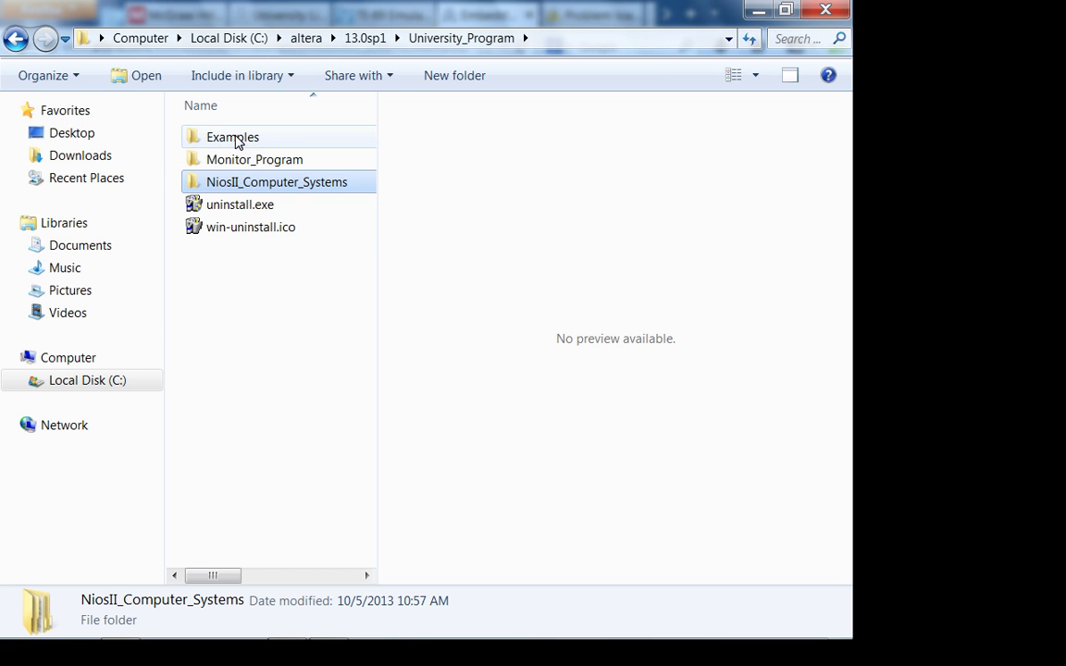
{"action": "double_click", "coordinate": [238, 139]}
{"action": "double_click", "coordinate": [237, 141]}
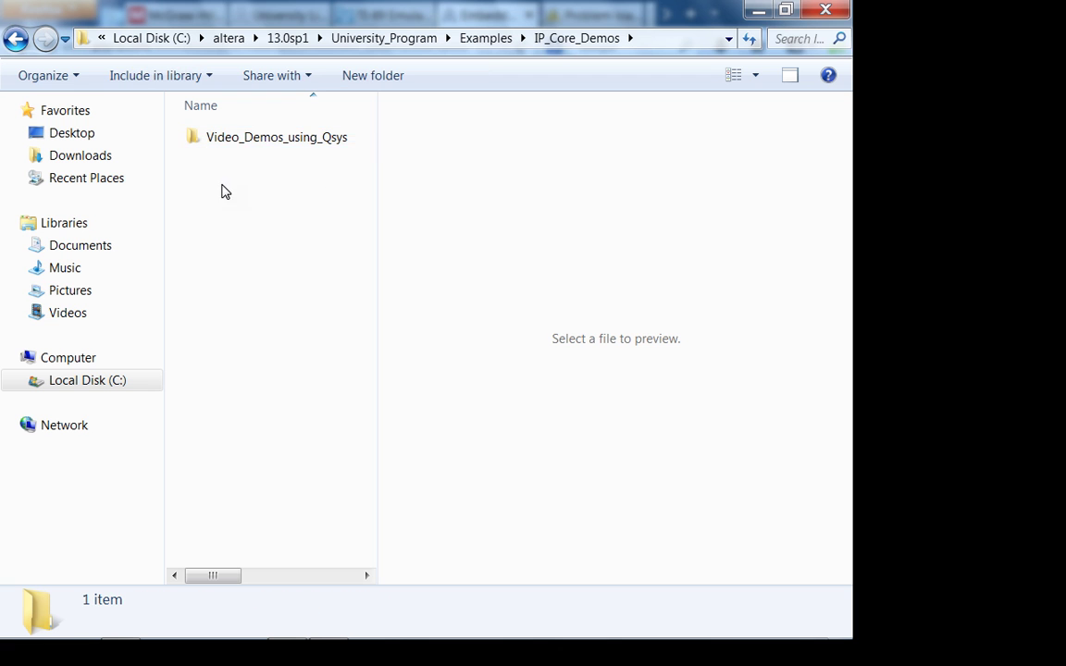
Go back to the altera folder and open 13.0sp1\ip\University_Program
{"action": "left_click", "coordinate": [393, 38]}
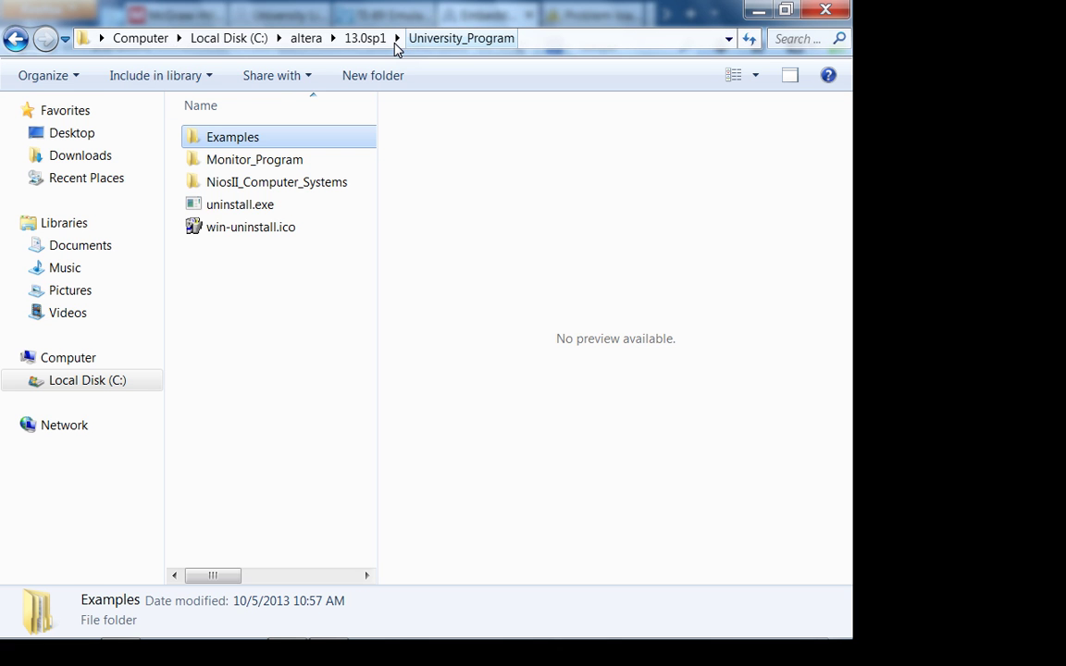
{"action": "left_click", "coordinate": [305, 42]}
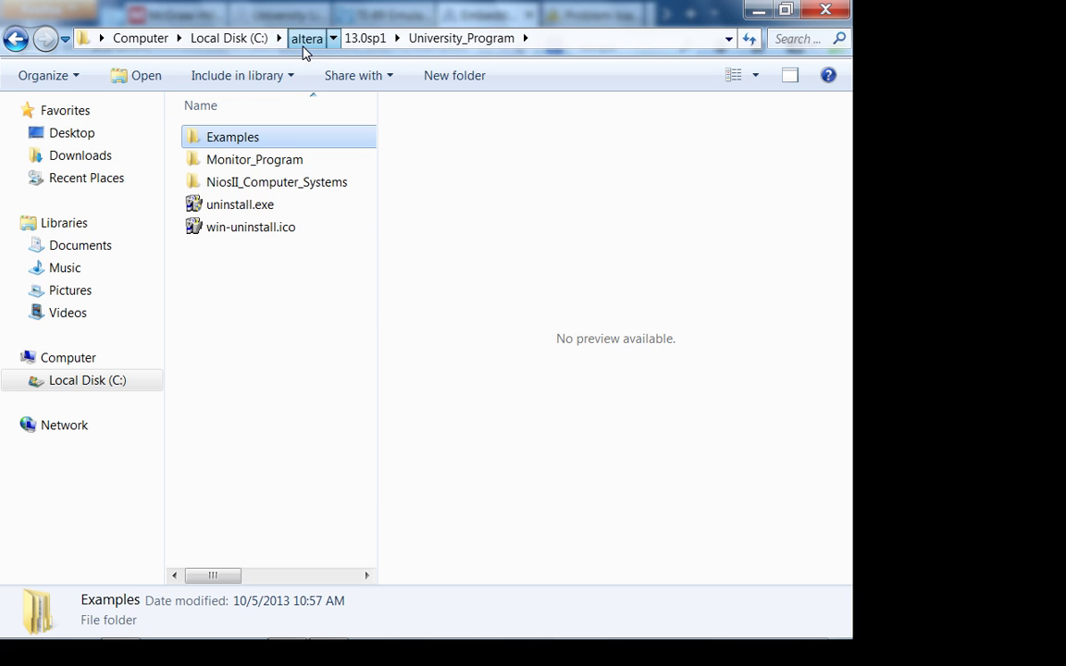
{"action": "double_click", "coordinate": [269, 137]}
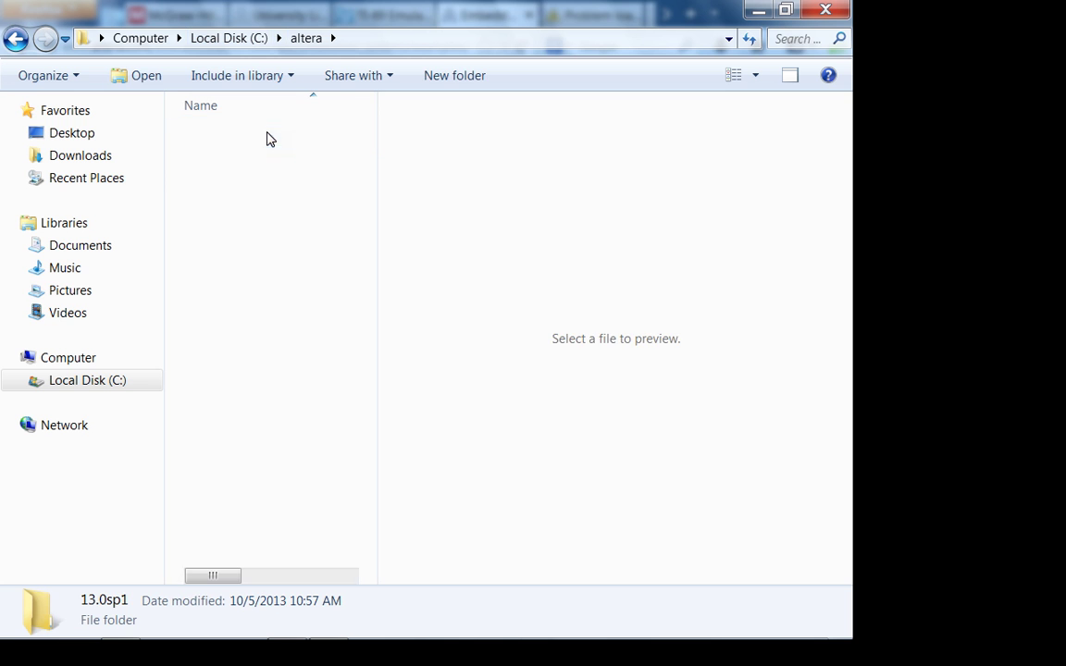
{"action": "double_click", "coordinate": [268, 138]}
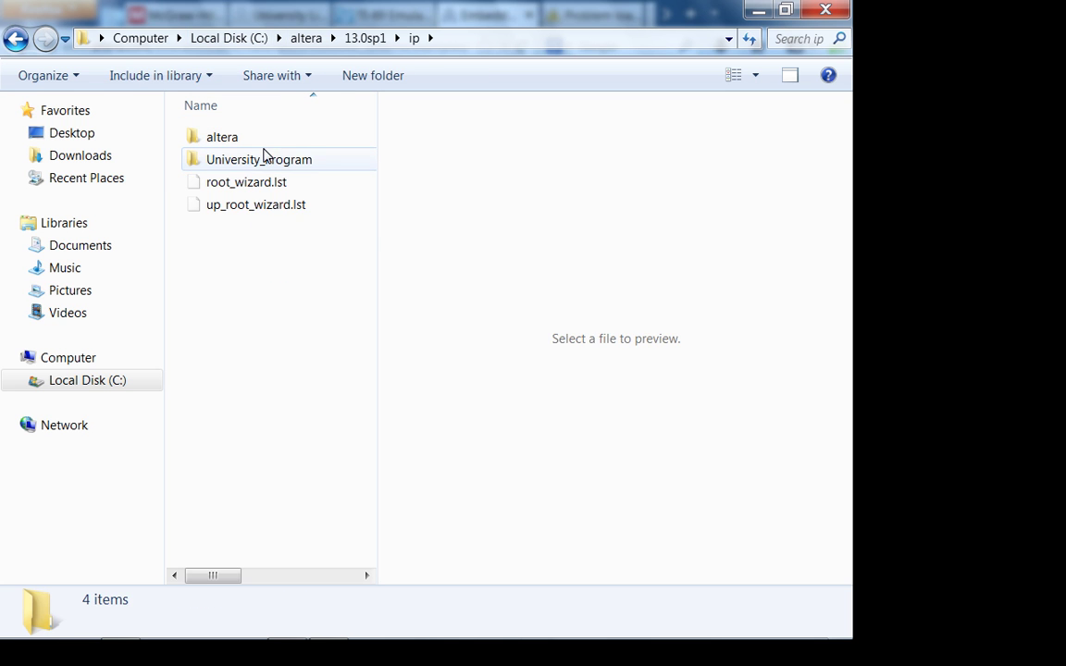
{"action": "double_click", "coordinate": [262, 158]}
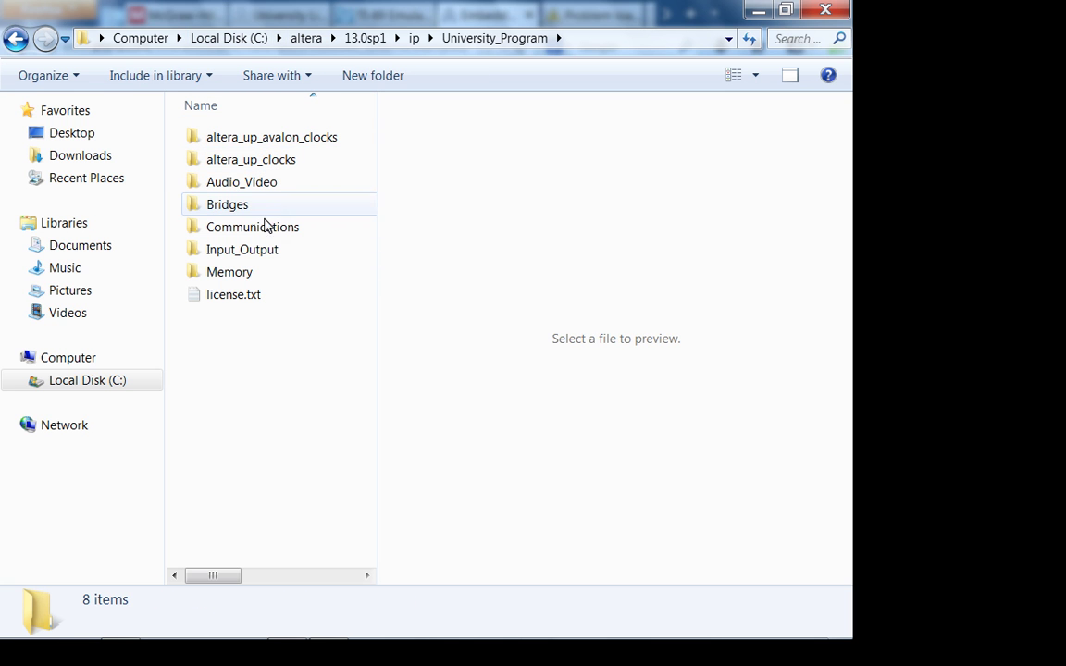
Open the doc folder of the altera_up_avalon_ethernet core under Communications
{"action": "double_click", "coordinate": [272, 228]}
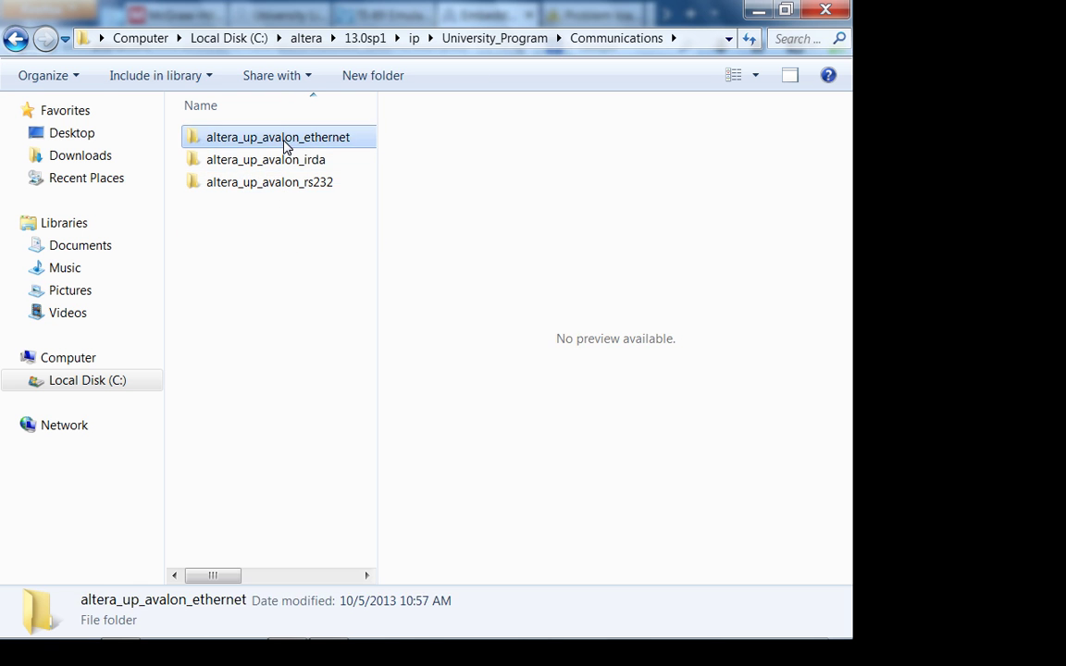
{"action": "double_click", "coordinate": [285, 141]}
{"action": "double_click", "coordinate": [285, 146]}
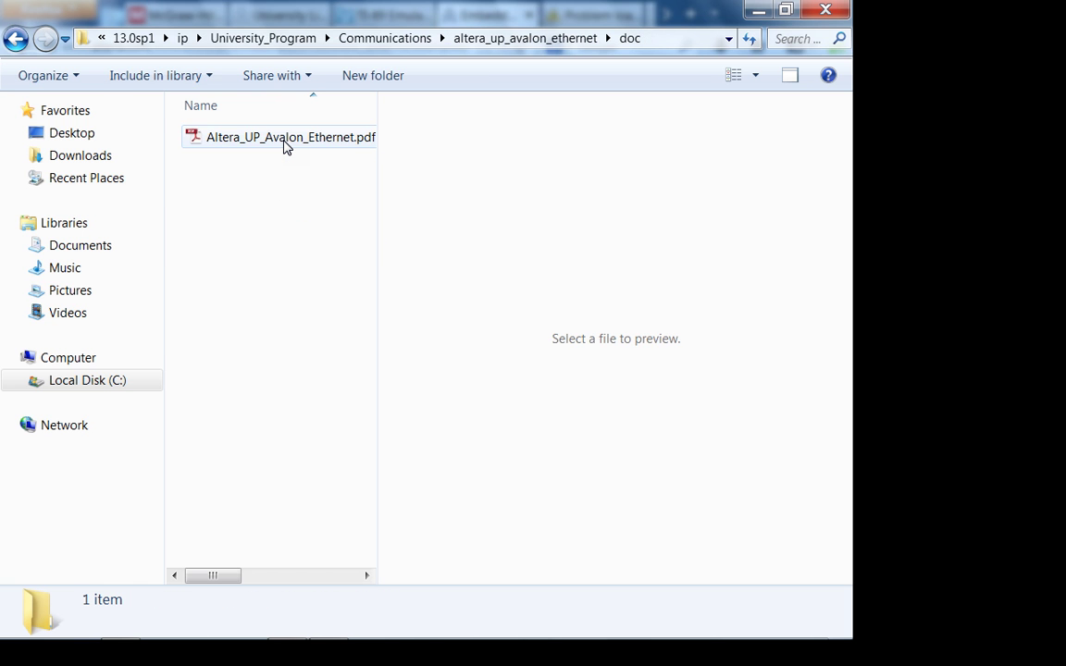
Return to 13.0sp1 and open the NiosII_Computer_Systems folder within its University_Program folder
{"action": "left_click", "coordinate": [134, 38]}
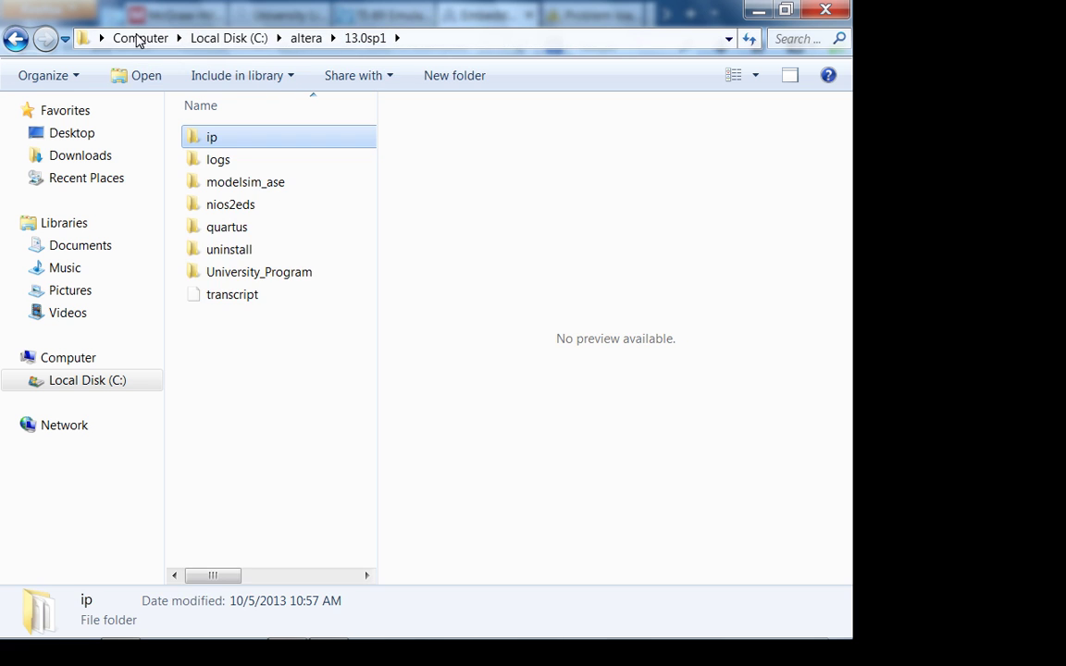
{"action": "left_click", "coordinate": [245, 276]}
{"action": "double_click", "coordinate": [245, 276]}
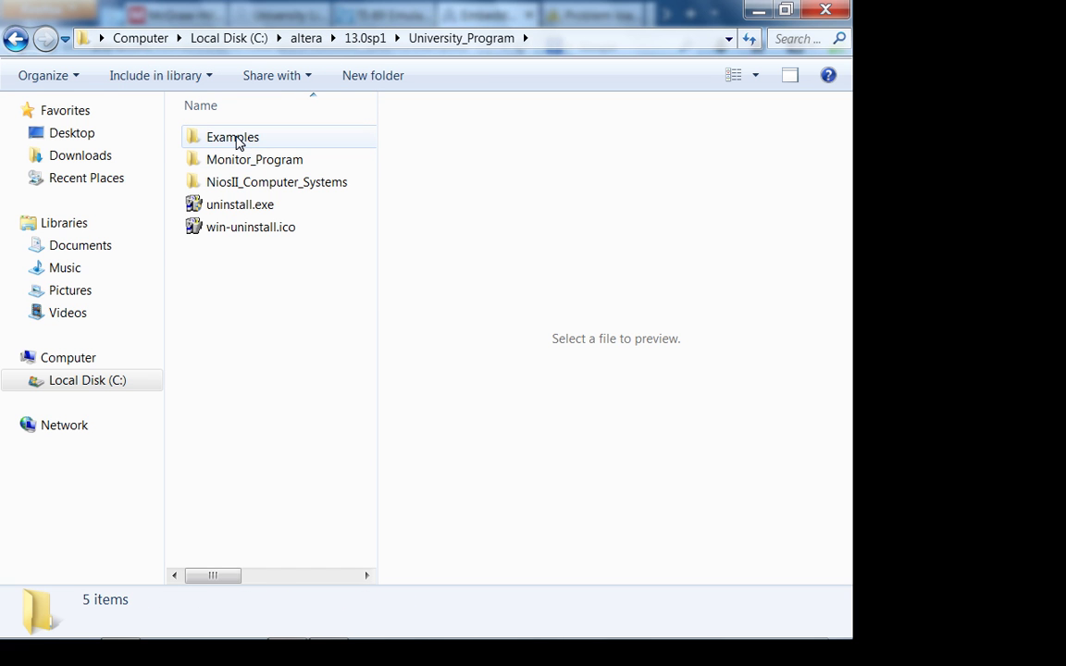
{"action": "double_click", "coordinate": [255, 184]}
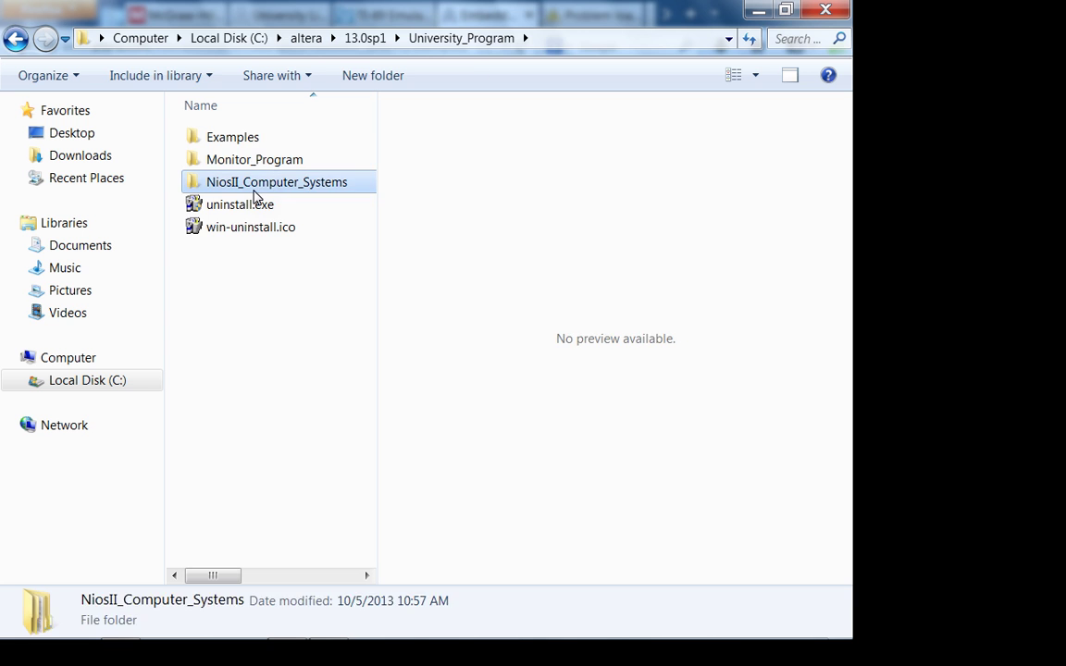
Check the DE1 design examples page in Firefox, minimize it and open DE1\DE1_Basic_Computer\app_software\interrupt_example_C in NiosII_Computer_Systems
{"action": "left_click", "coordinate": [282, 631]}
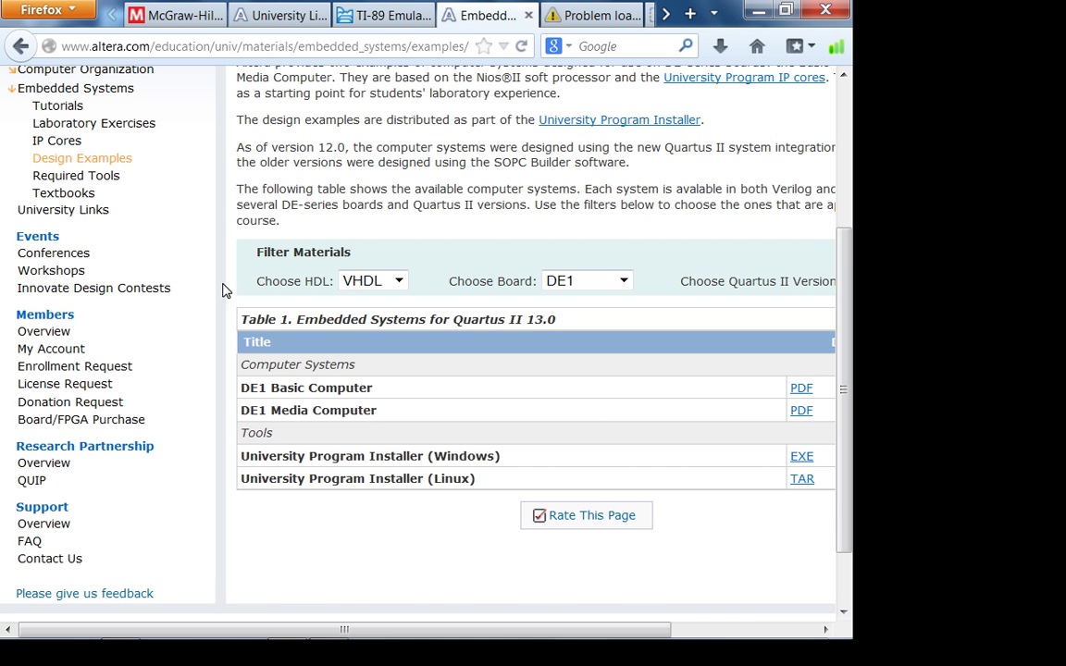
{"action": "left_click", "coordinate": [758, 9]}
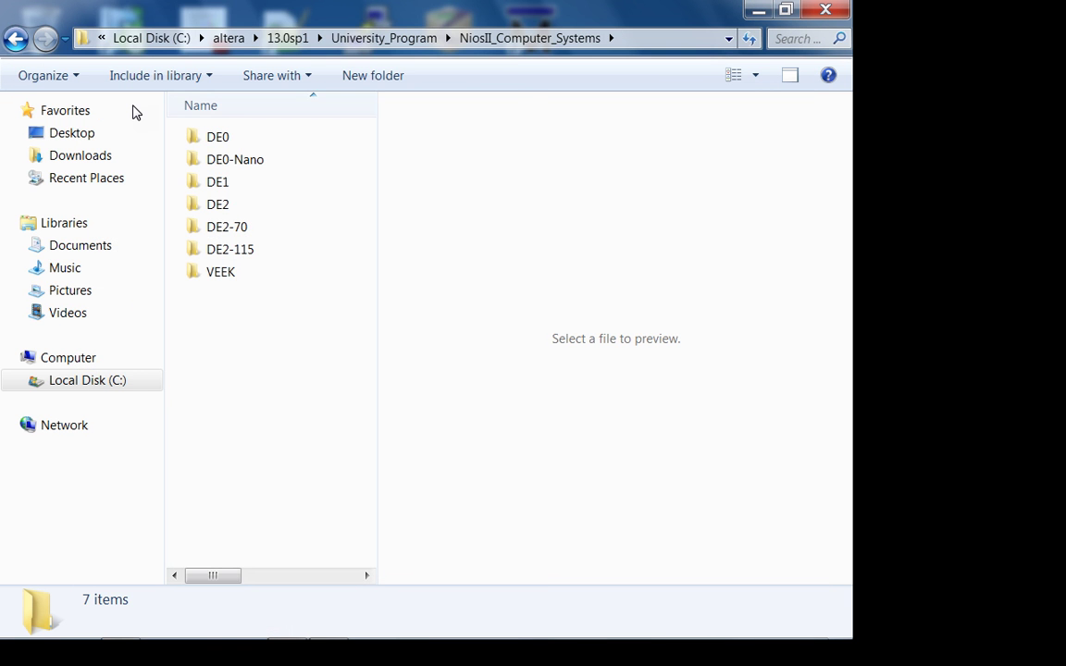
{"action": "double_click", "coordinate": [221, 183]}
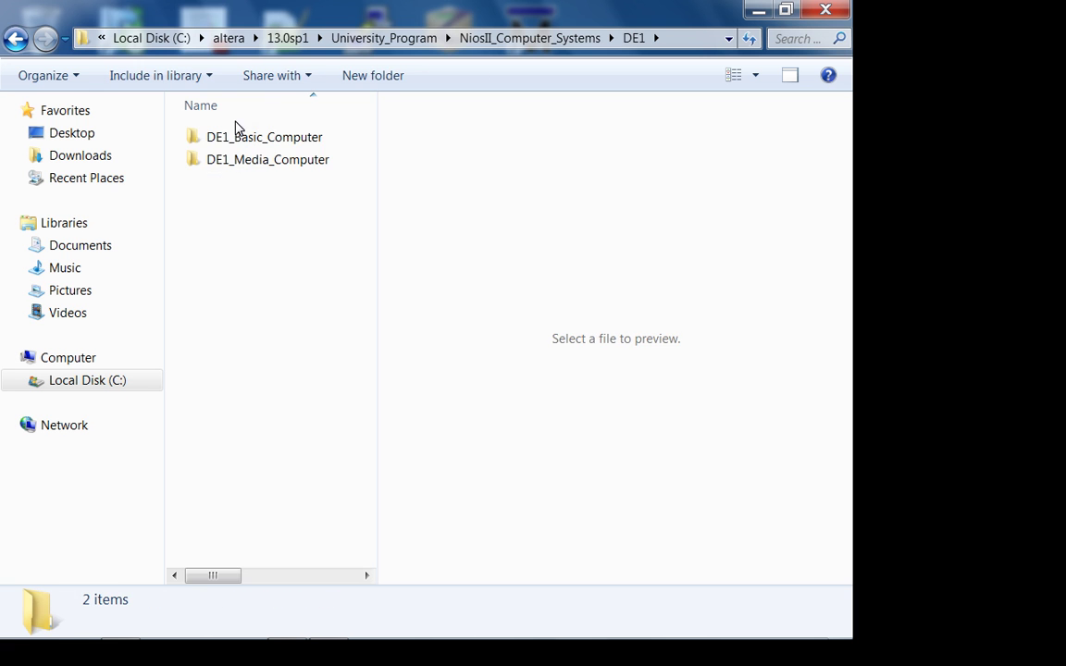
{"action": "double_click", "coordinate": [262, 142]}
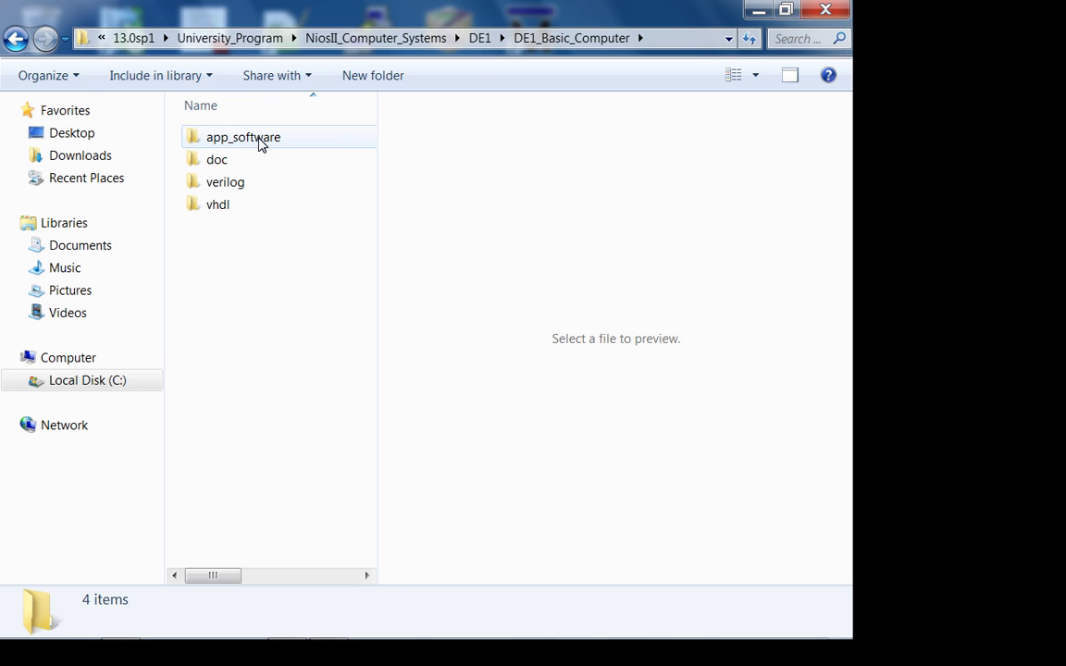
{"action": "double_click", "coordinate": [261, 139]}
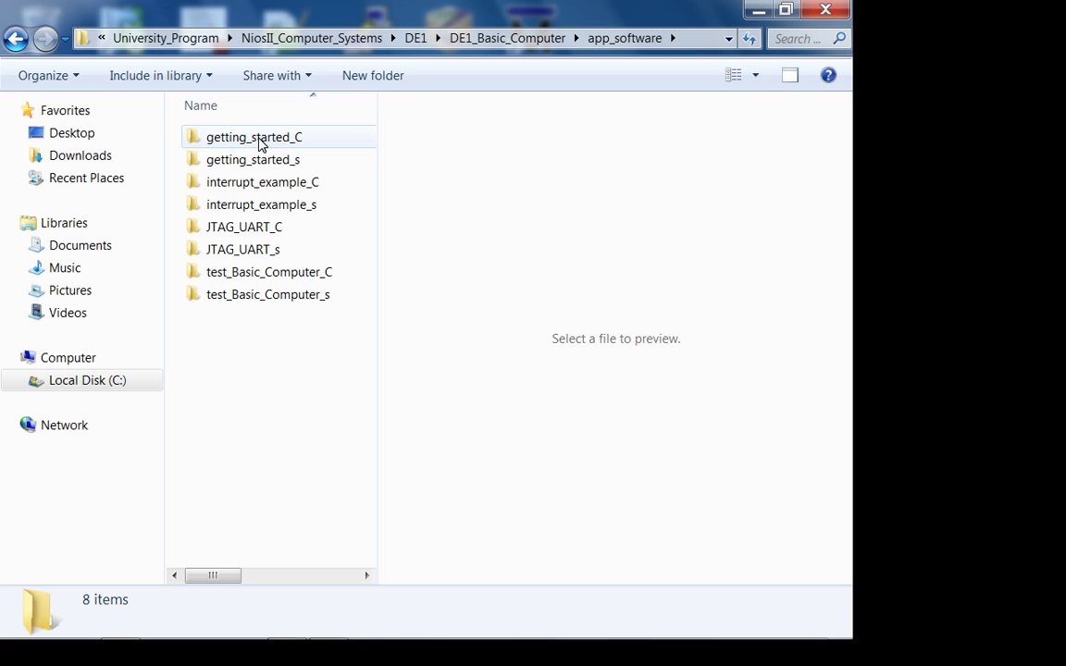
{"action": "double_click", "coordinate": [316, 190]}
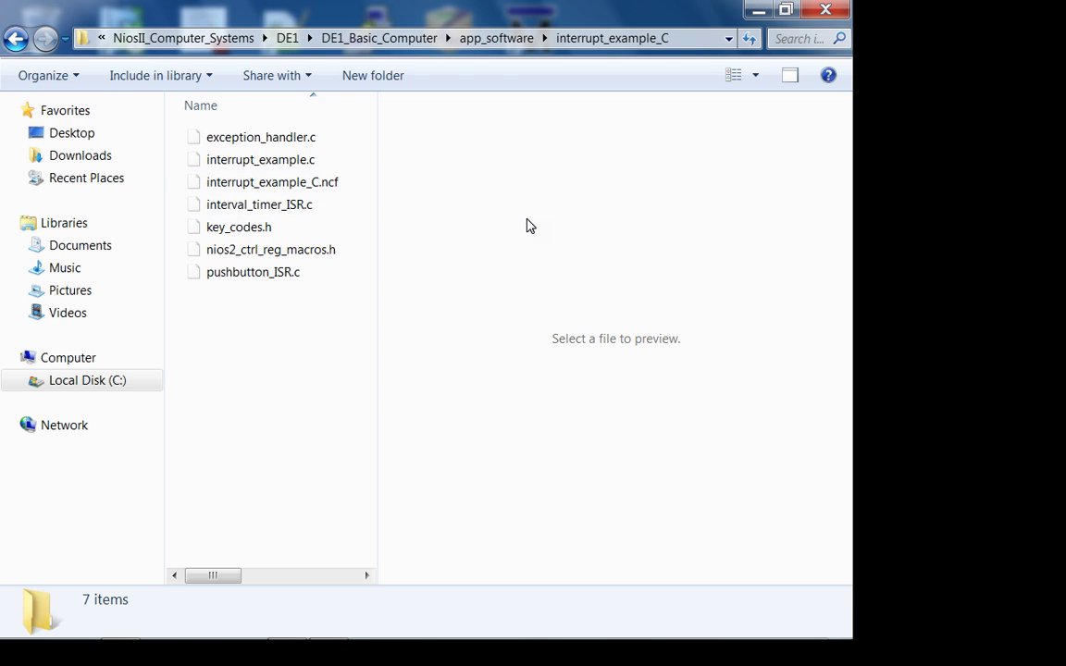
Open interrupt_example.c in Notepad++ and read through its header comment and main function
{"action": "left_click", "coordinate": [308, 169]}
{"action": "right_click", "coordinate": [306, 171]}
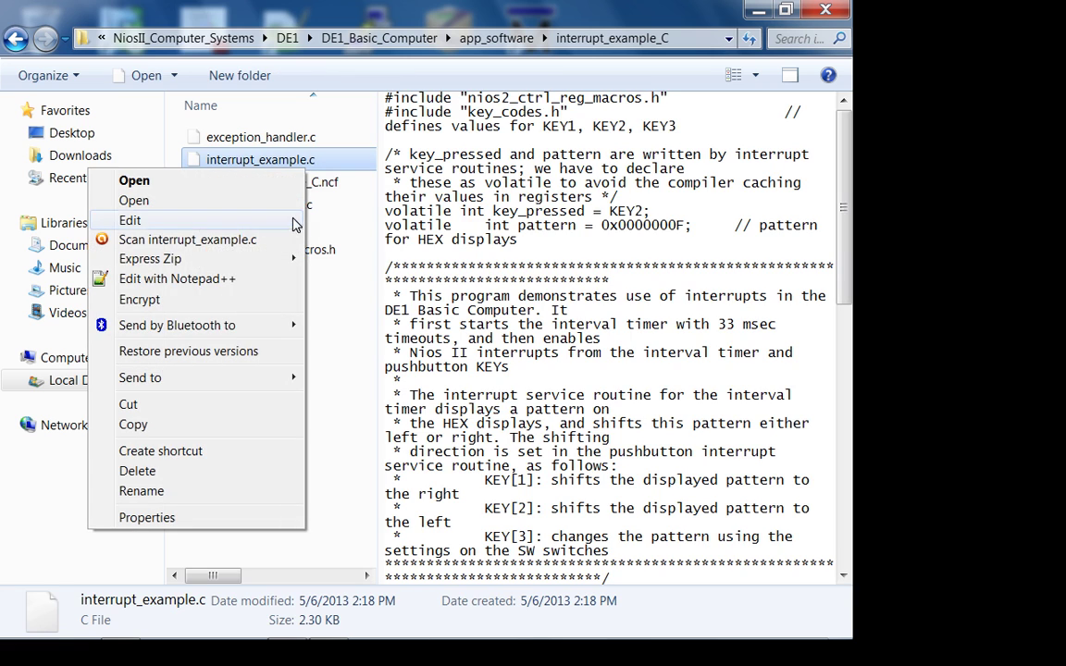
{"action": "left_click", "coordinate": [275, 279]}
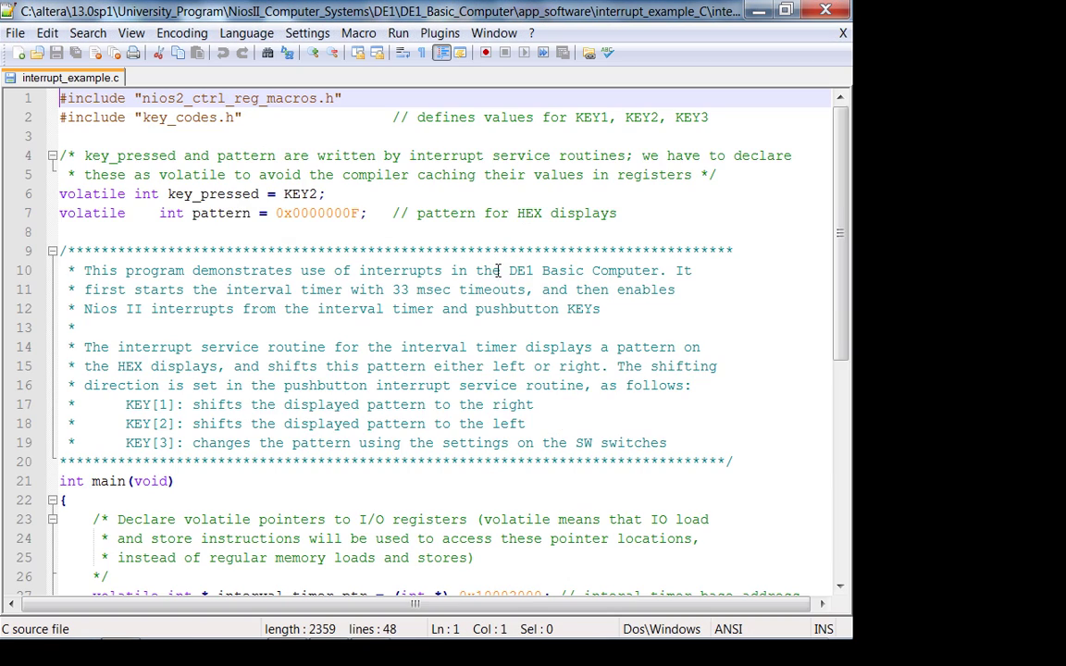
{"action": "scroll", "coordinate": [500, 278], "scroll_direction": "down", "scroll_amount": 7}
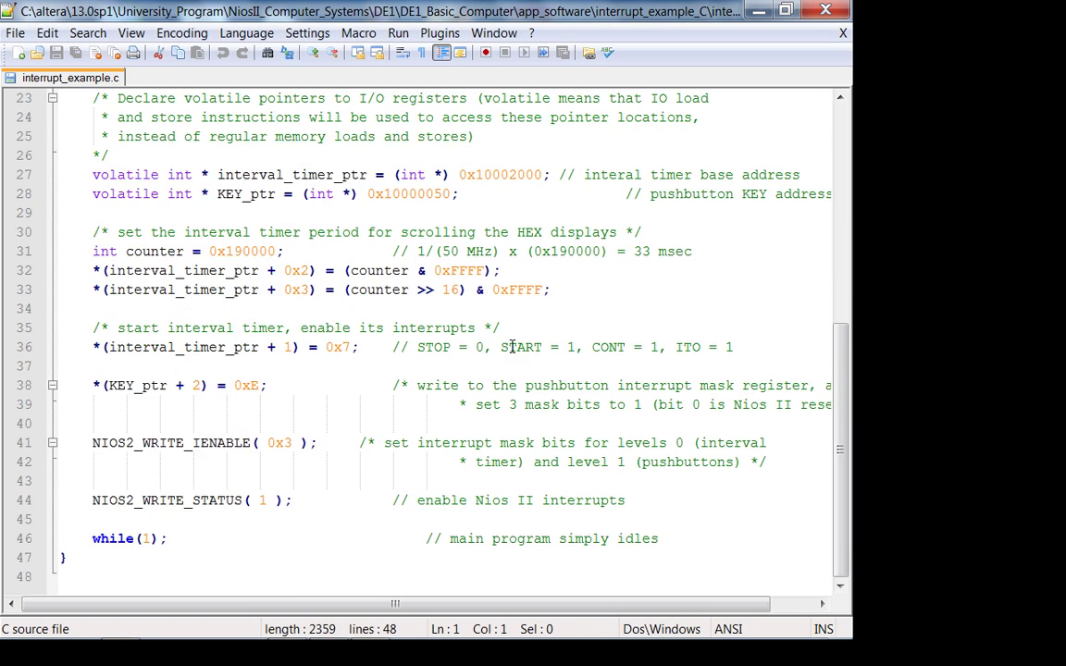
{"action": "scroll", "coordinate": [512, 347], "scroll_direction": "up", "scroll_amount": 7}
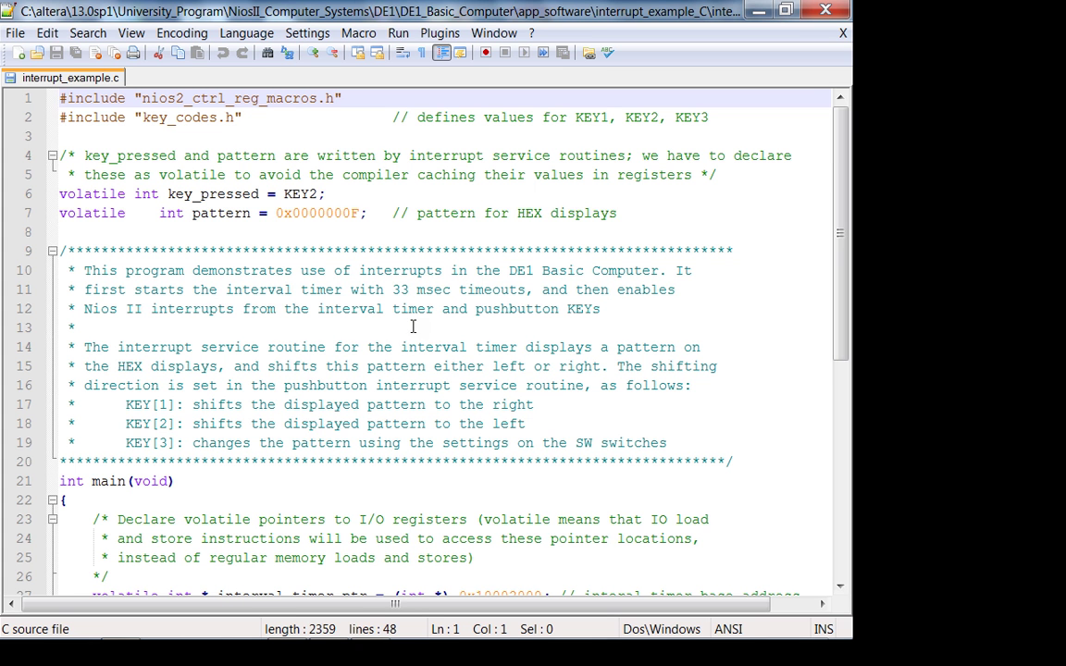
{"action": "scroll", "coordinate": [414, 315], "scroll_direction": "down", "scroll_amount": 4}
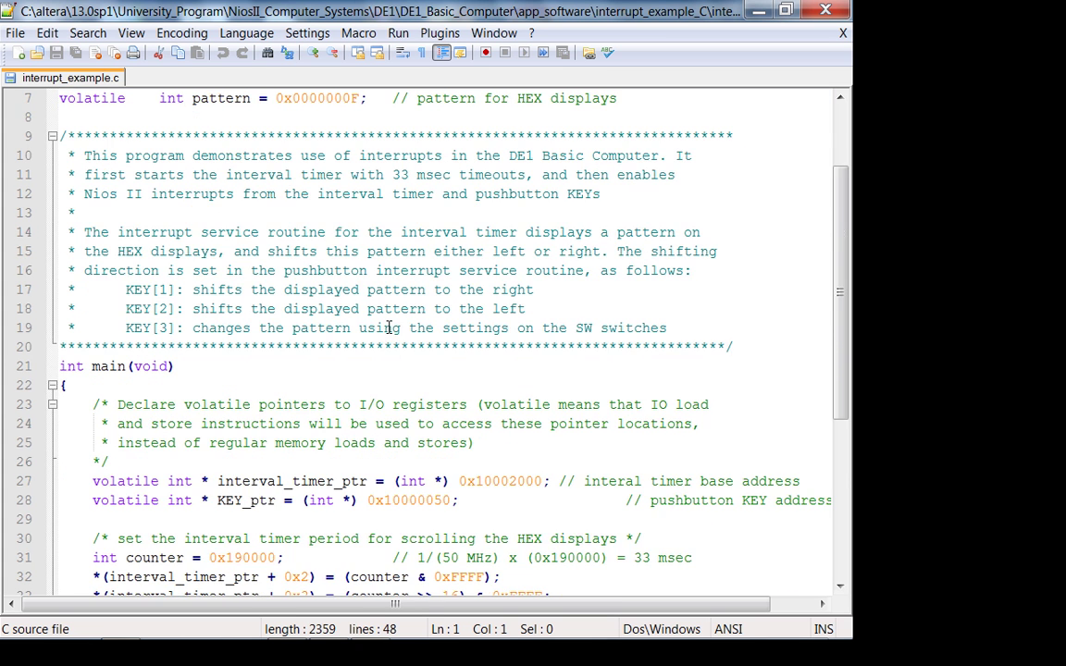
{"action": "scroll", "coordinate": [421, 190], "scroll_direction": "down", "scroll_amount": 2}
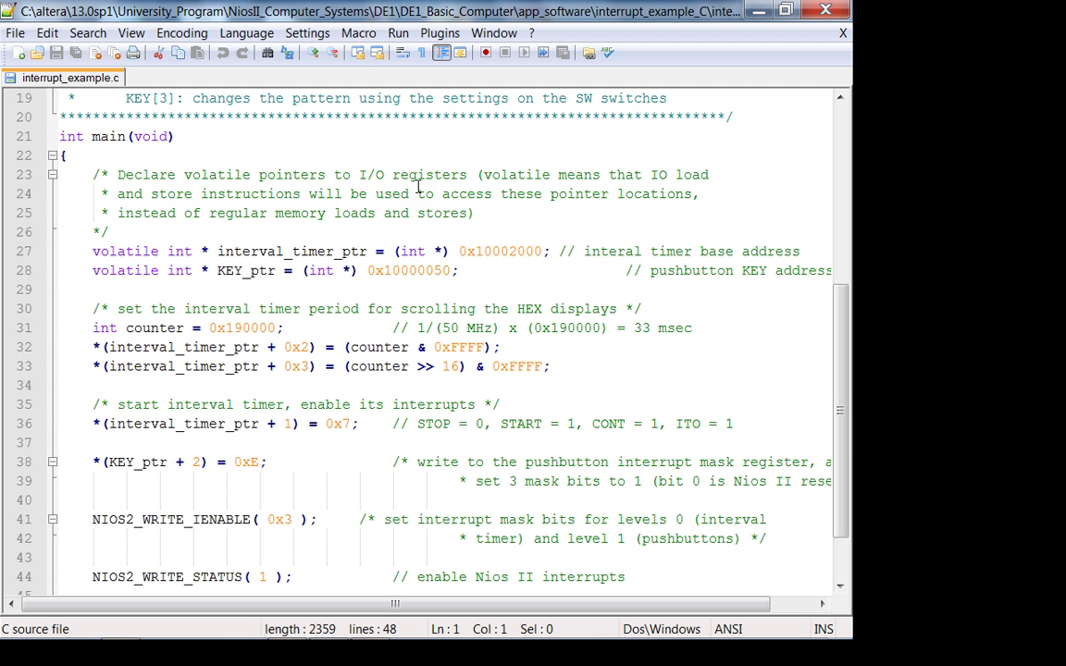
Highlight the interval timer and KEY pointer declarations and the timer's base address, and put the Notepad++ windows away
{"action": "left_click_drag", "start_coordinate": [120, 250], "coordinate": [848, 262]}
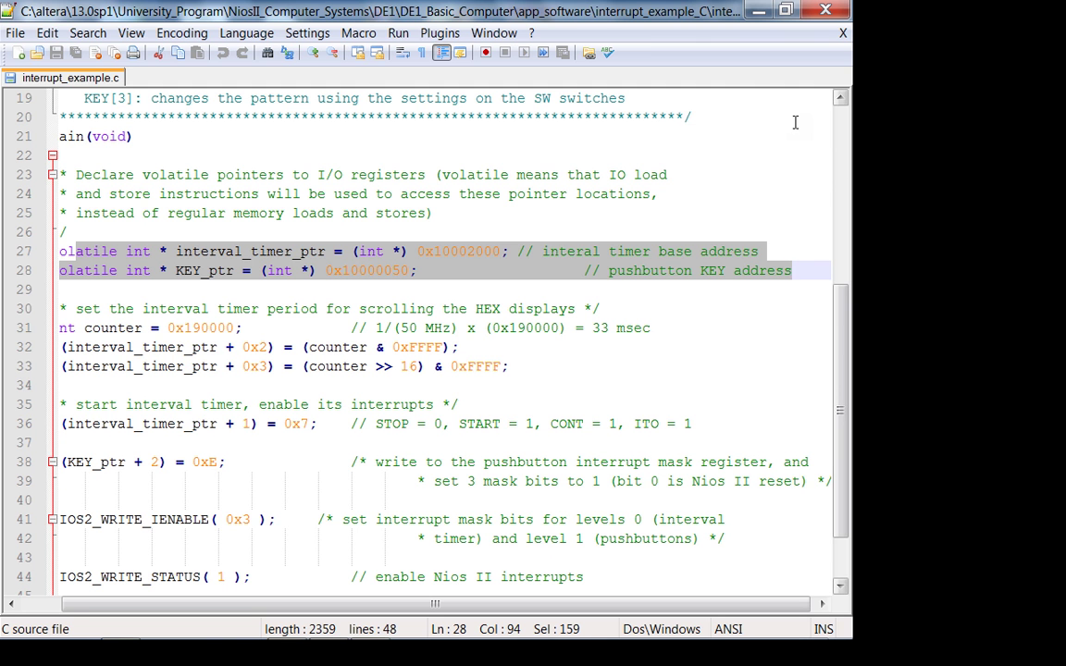
{"action": "left_click", "coordinate": [287, 239]}
{"action": "left_click", "coordinate": [635, 279], "text": "shift"}
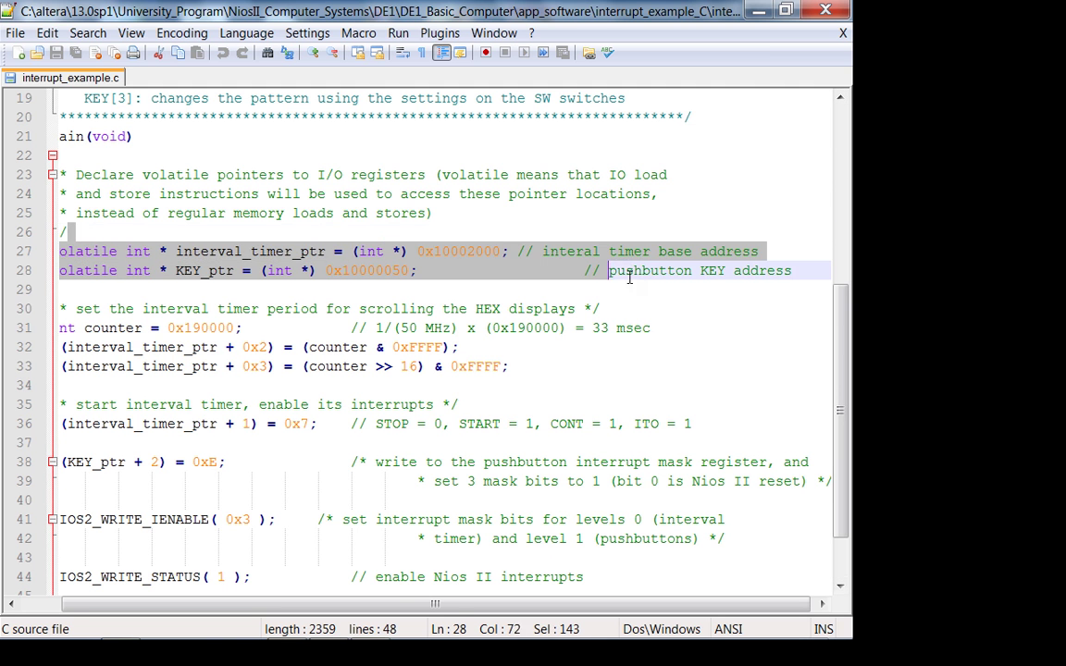
{"action": "left_click", "coordinate": [496, 282]}
{"action": "left_click_drag", "start_coordinate": [577, 250], "coordinate": [847, 252]}
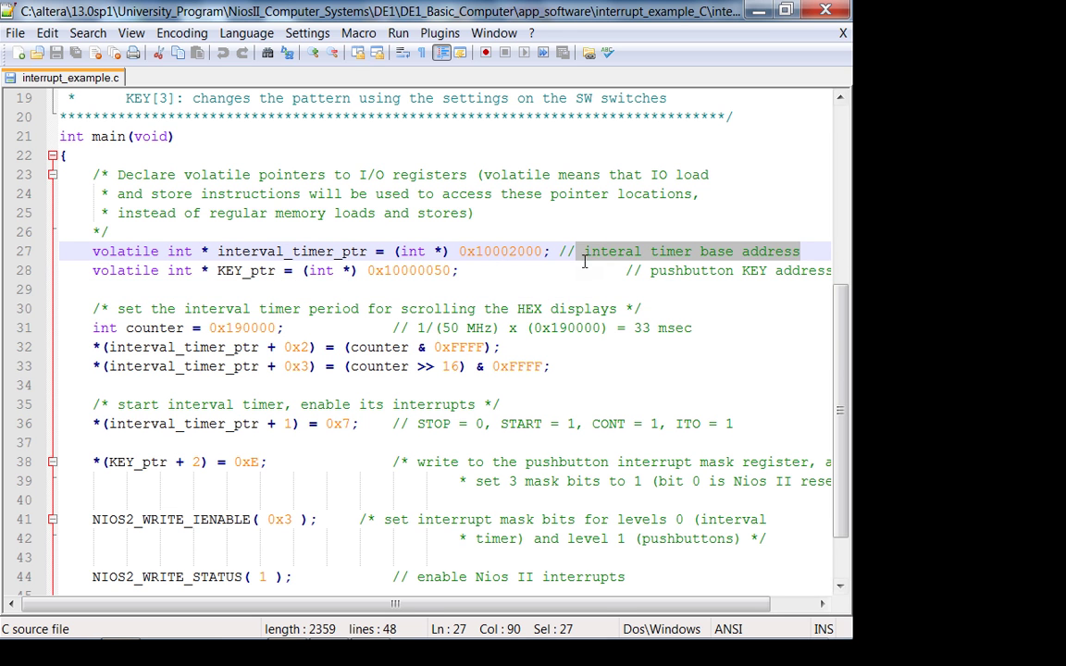
{"action": "left_click", "coordinate": [626, 252]}
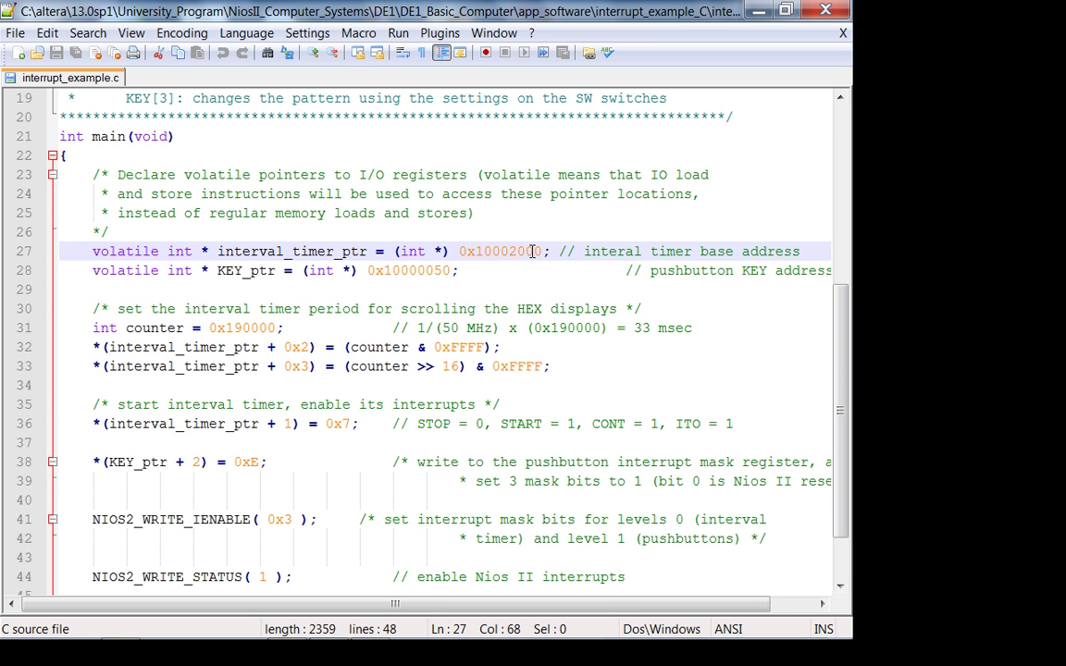
{"action": "left_click_drag", "start_coordinate": [544, 251], "coordinate": [470, 251]}
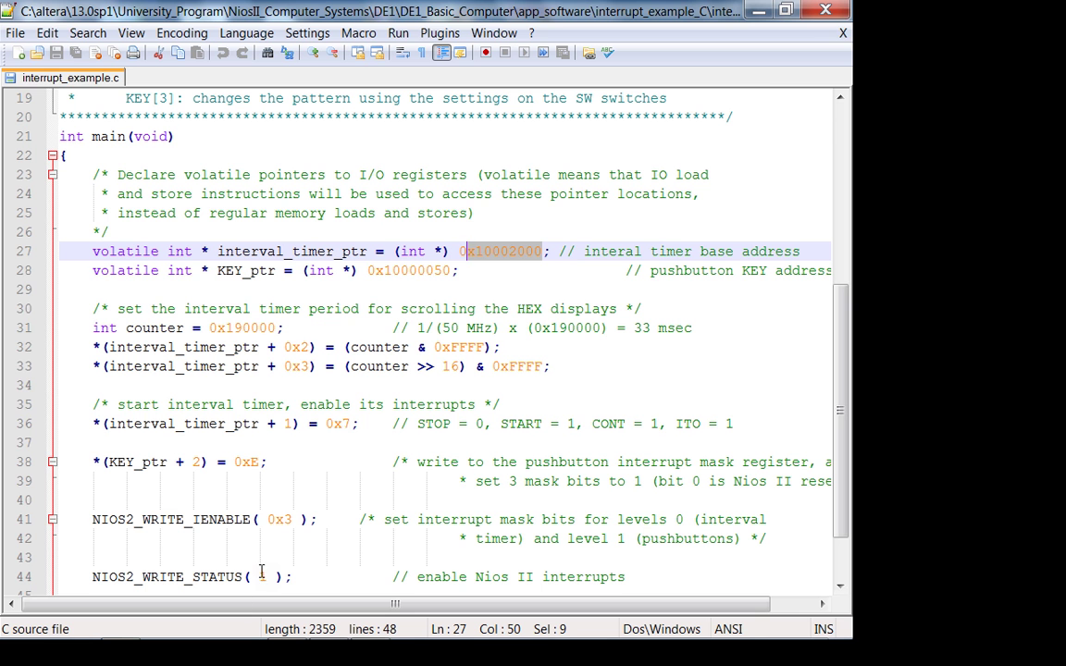
{"action": "left_click", "coordinate": [749, 9]}
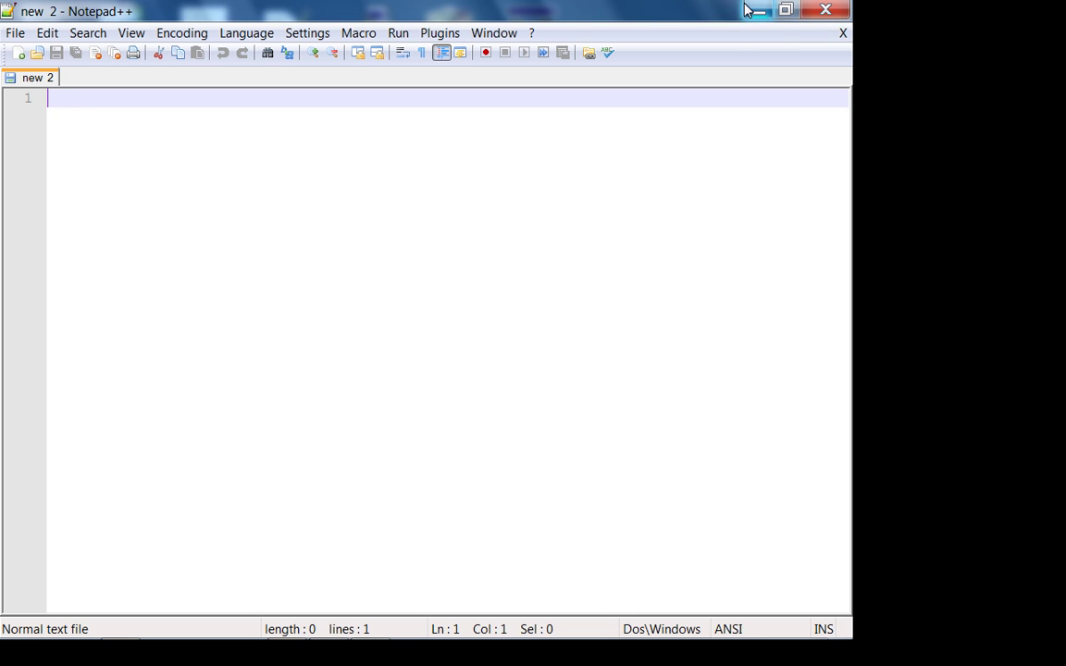
{"action": "left_click", "coordinate": [749, 9]}
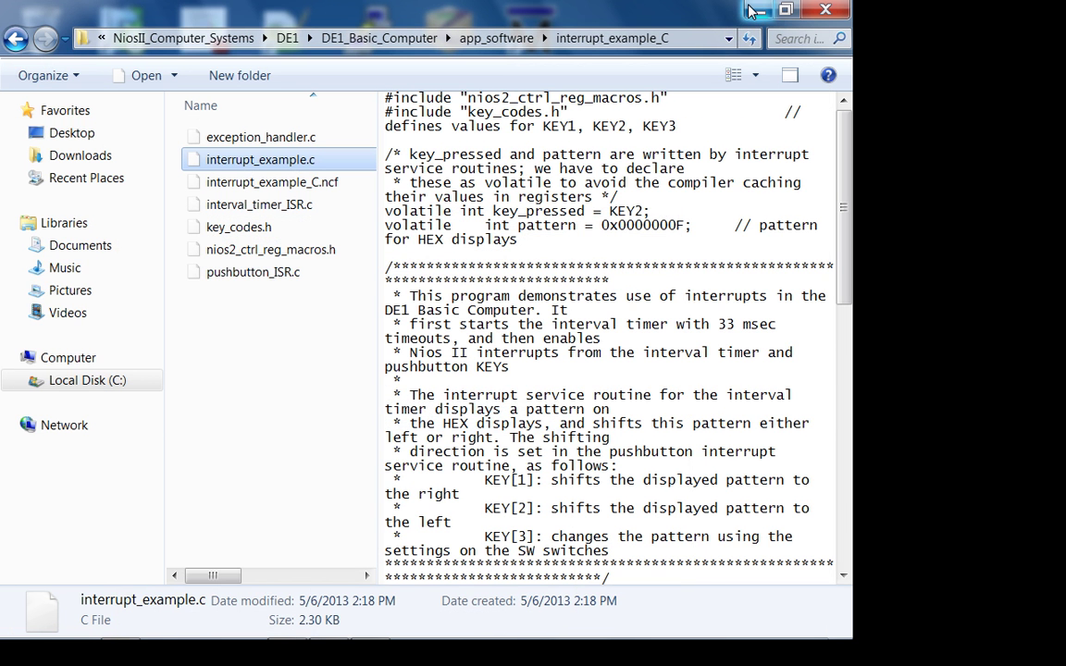
Open interval_timer_ISR.c in Notepad++, highlight the interval timer and HEX3_HEX0 pointer declarations, and close the editor
{"action": "left_click", "coordinate": [290, 182]}
{"action": "left_click", "coordinate": [290, 208]}
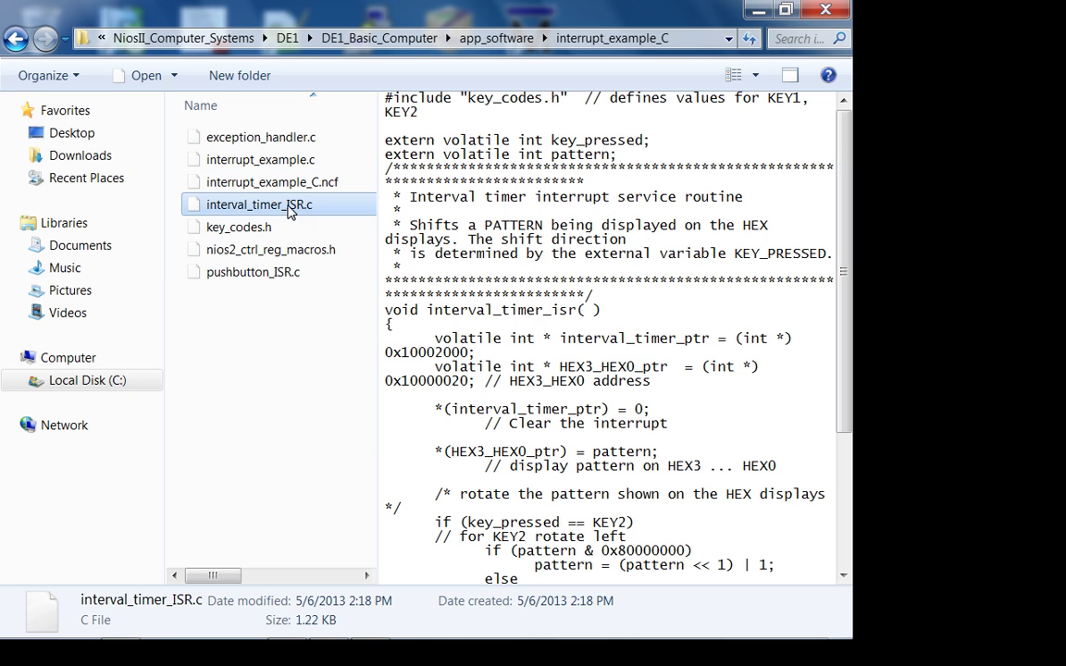
{"action": "right_click", "coordinate": [290, 210]}
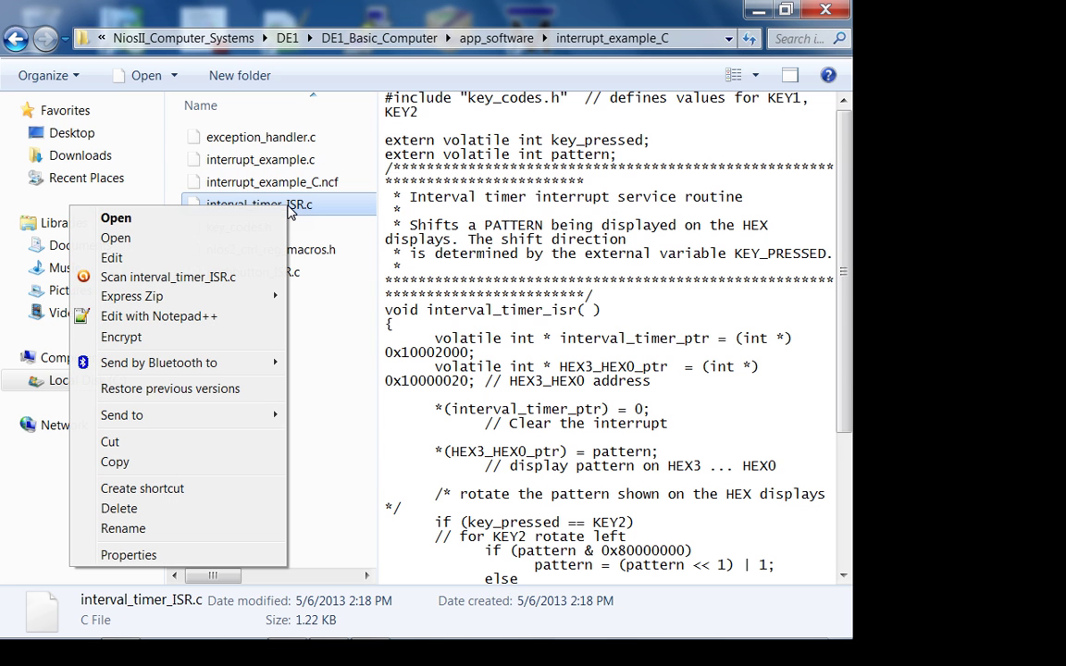
{"action": "left_click", "coordinate": [241, 317]}
{"action": "scroll", "coordinate": [379, 391], "scroll_direction": "down", "scroll_amount": 3}
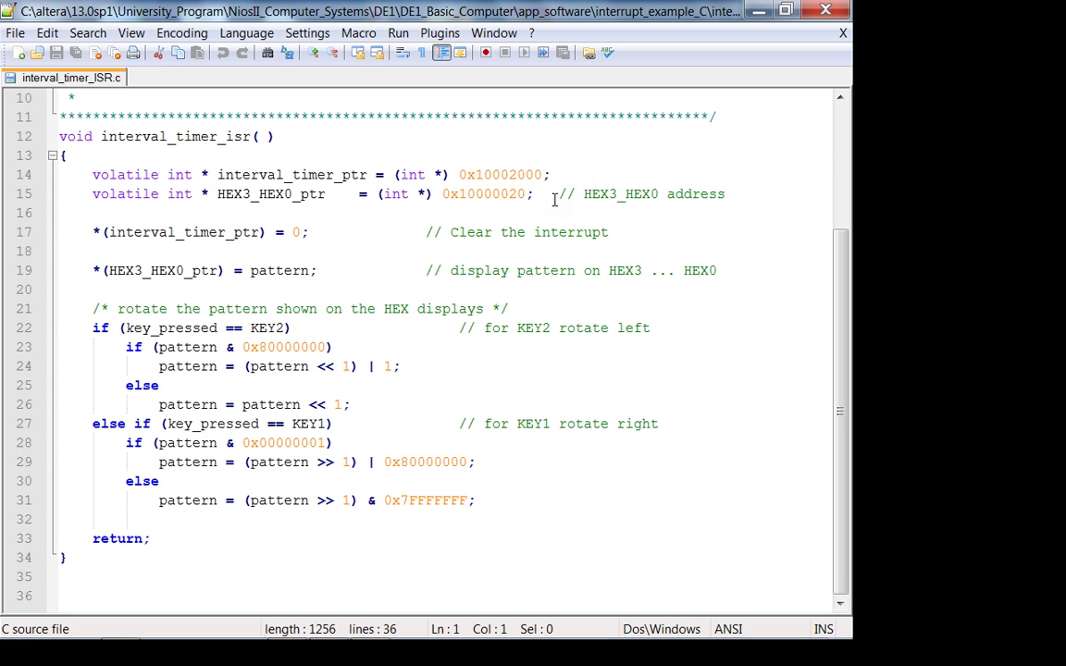
{"action": "left_click_drag", "start_coordinate": [554, 196], "coordinate": [447, 157]}
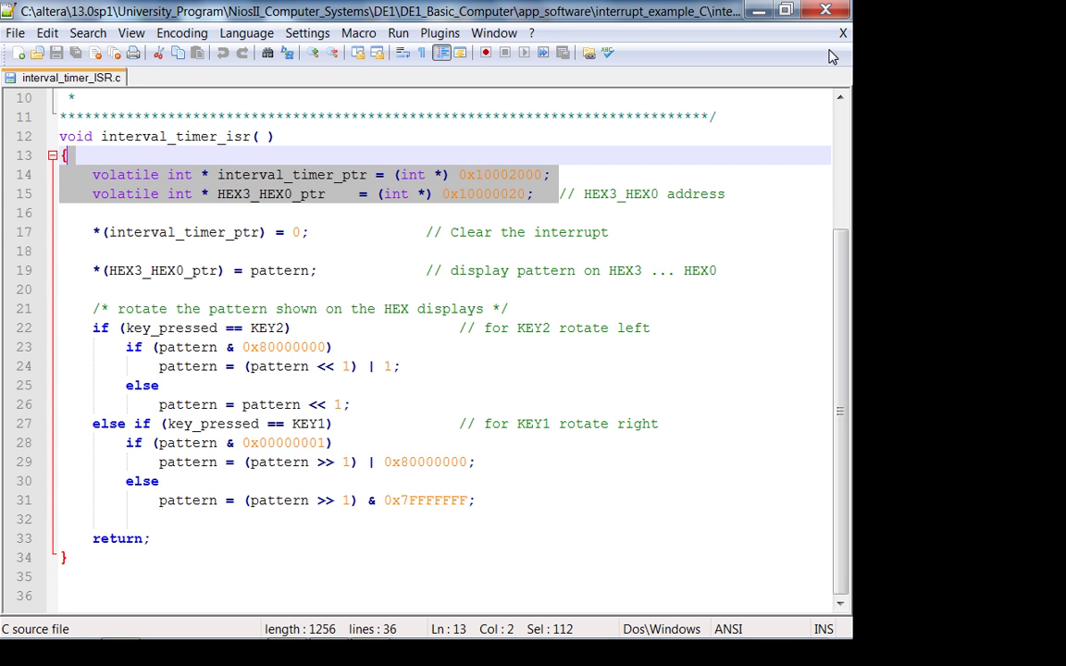
{"action": "left_click", "coordinate": [807, 13]}
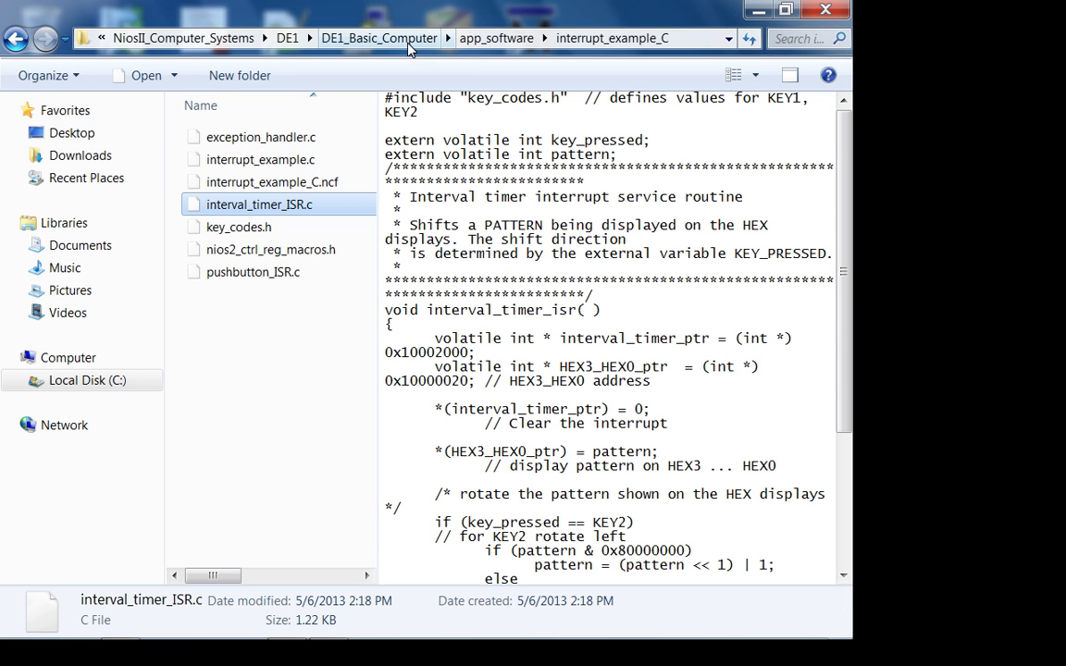
Go back to DE1_Basic_Computer and preview getting_started.c in app_software\getting_started_C
{"action": "left_click", "coordinate": [375, 38]}
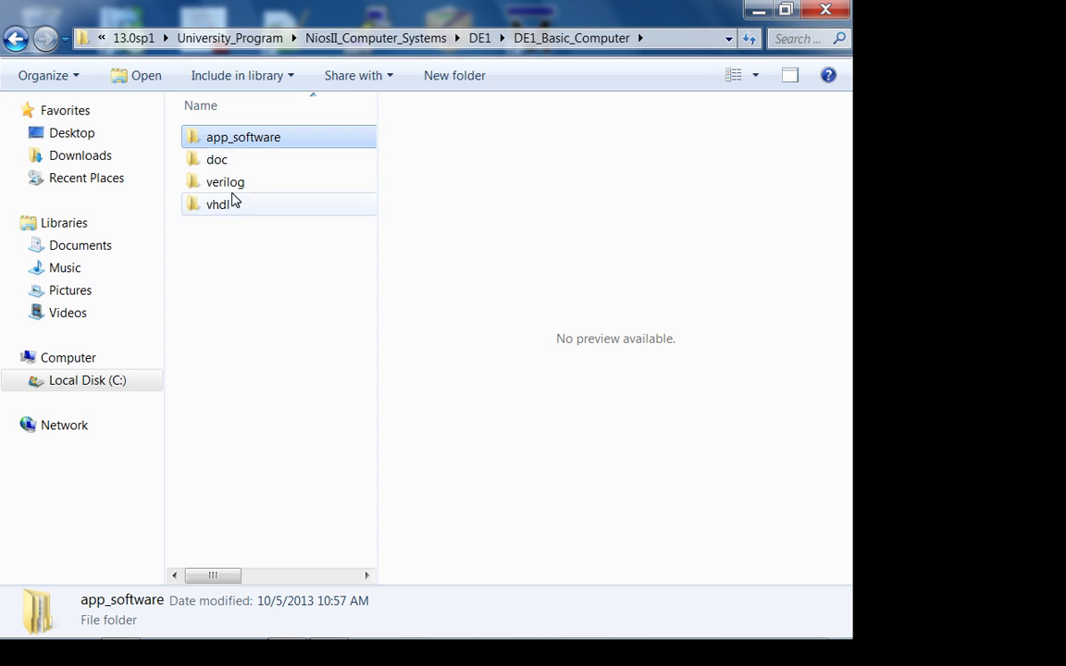
{"action": "double_click", "coordinate": [249, 139]}
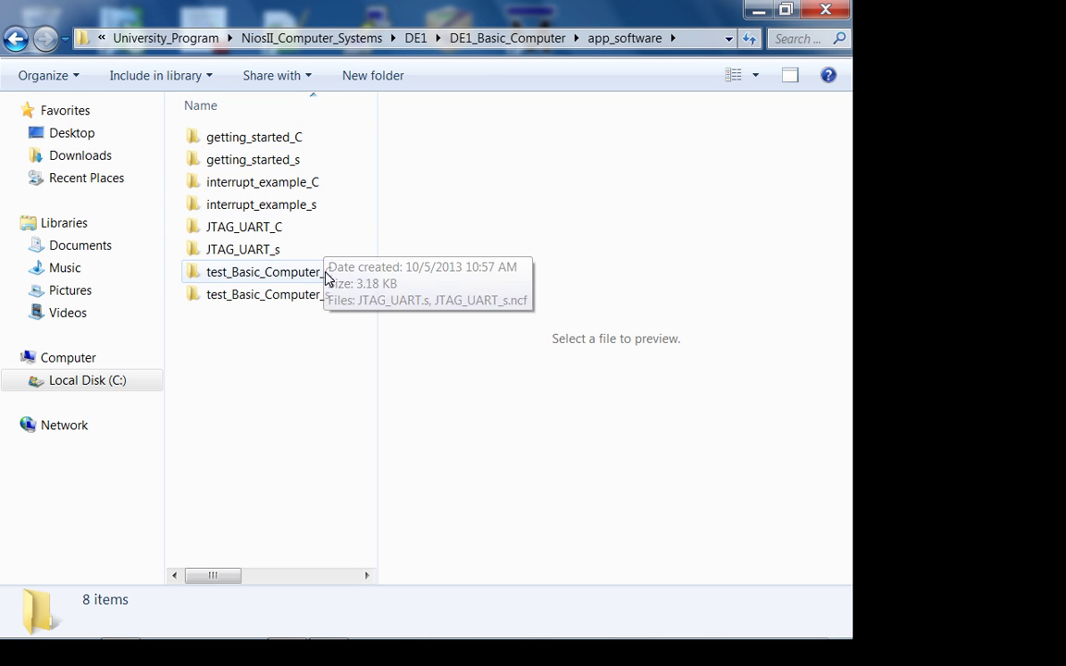
{"action": "double_click", "coordinate": [292, 137]}
{"action": "left_click", "coordinate": [305, 140]}
{"action": "right_click", "coordinate": [304, 144]}
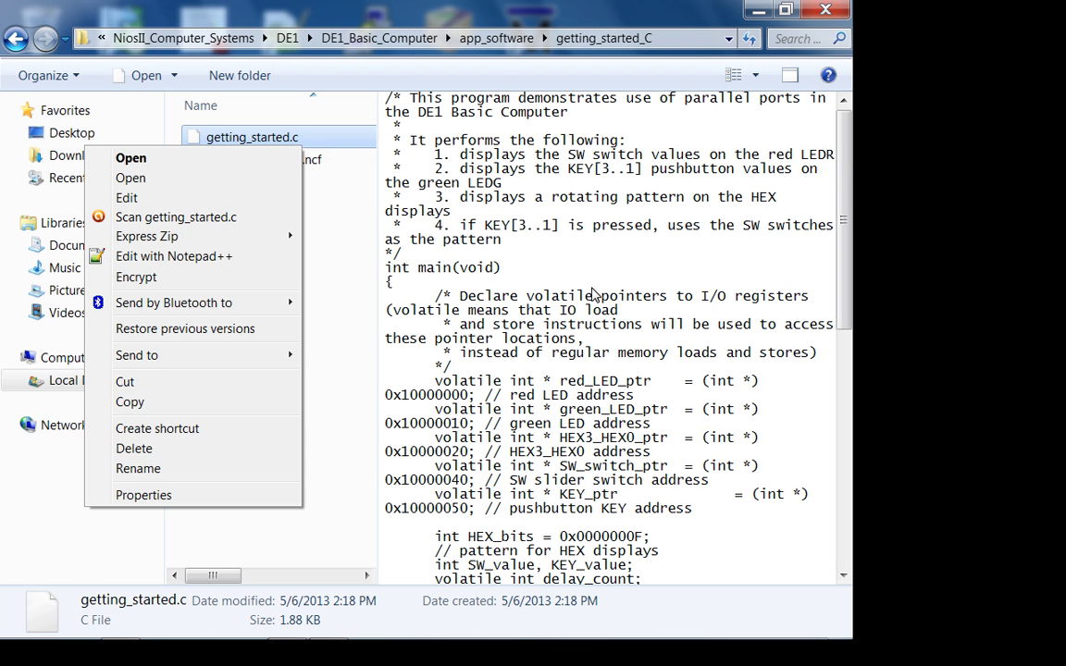
Return to the DE1 folder and open DE1_Media_Computer\app_software_HAL\interrupt_HAL
{"action": "left_click", "coordinate": [297, 39]}
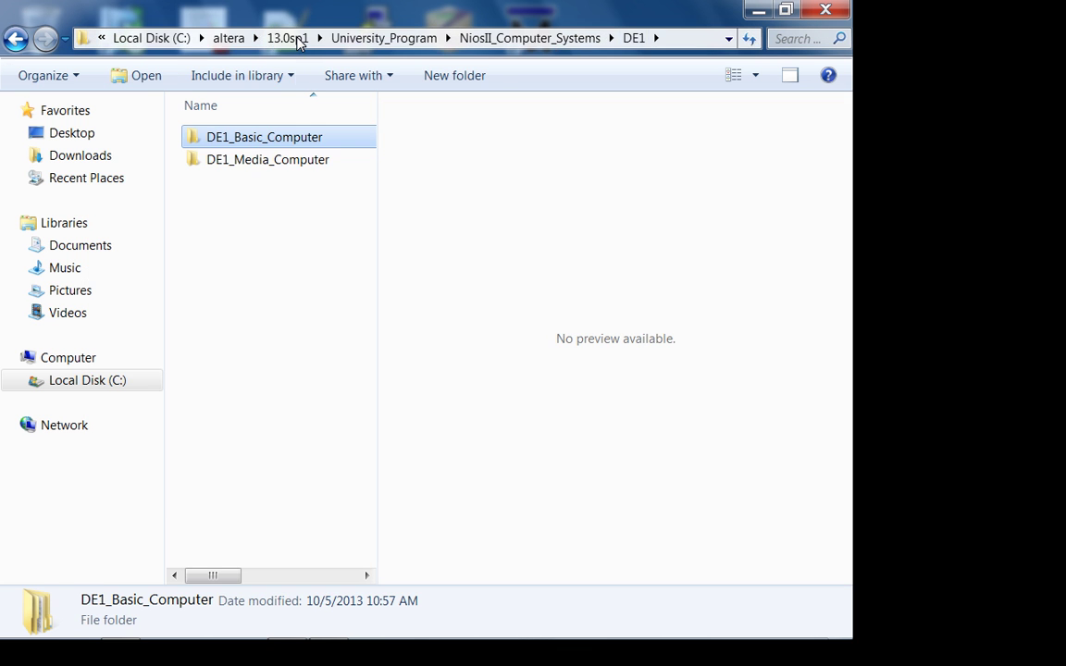
{"action": "double_click", "coordinate": [306, 159]}
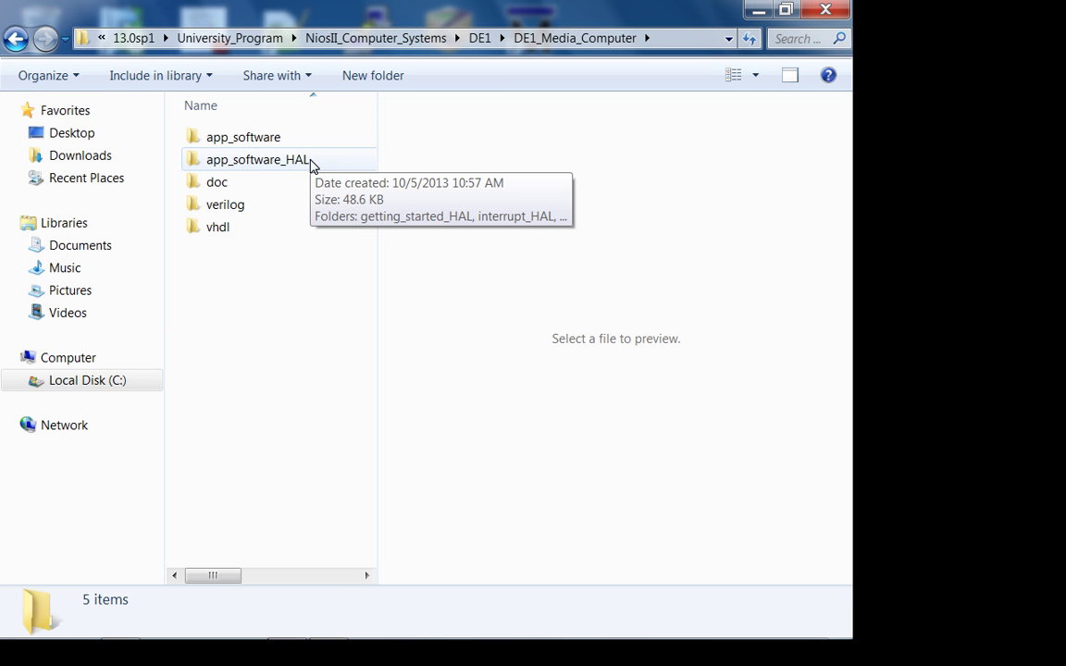
{"action": "double_click", "coordinate": [310, 163]}
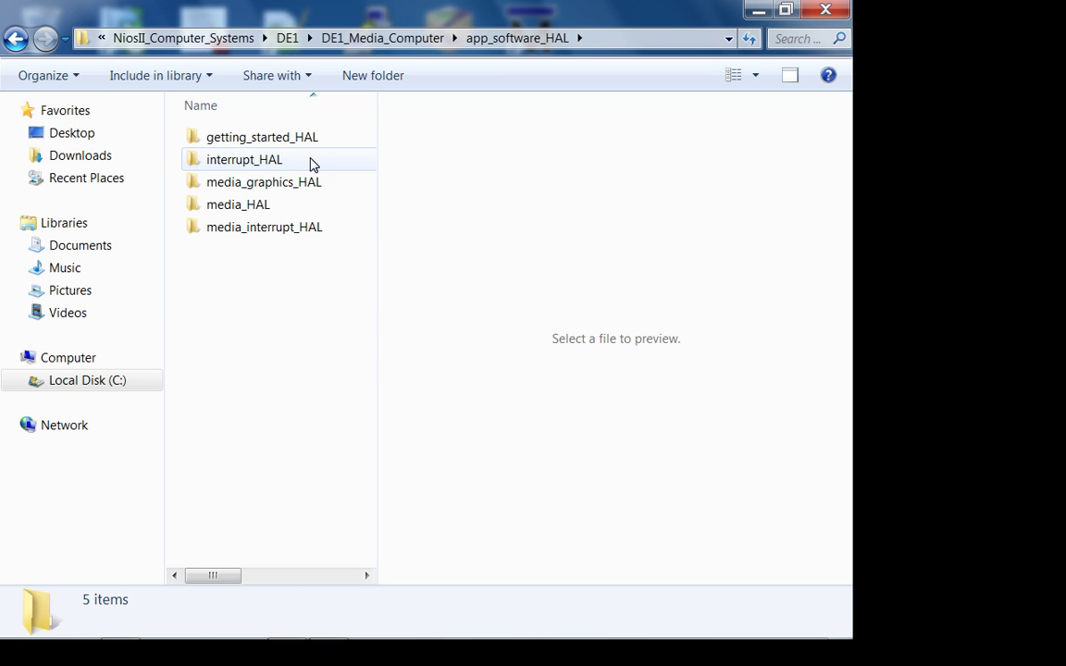
{"action": "double_click", "coordinate": [279, 159]}
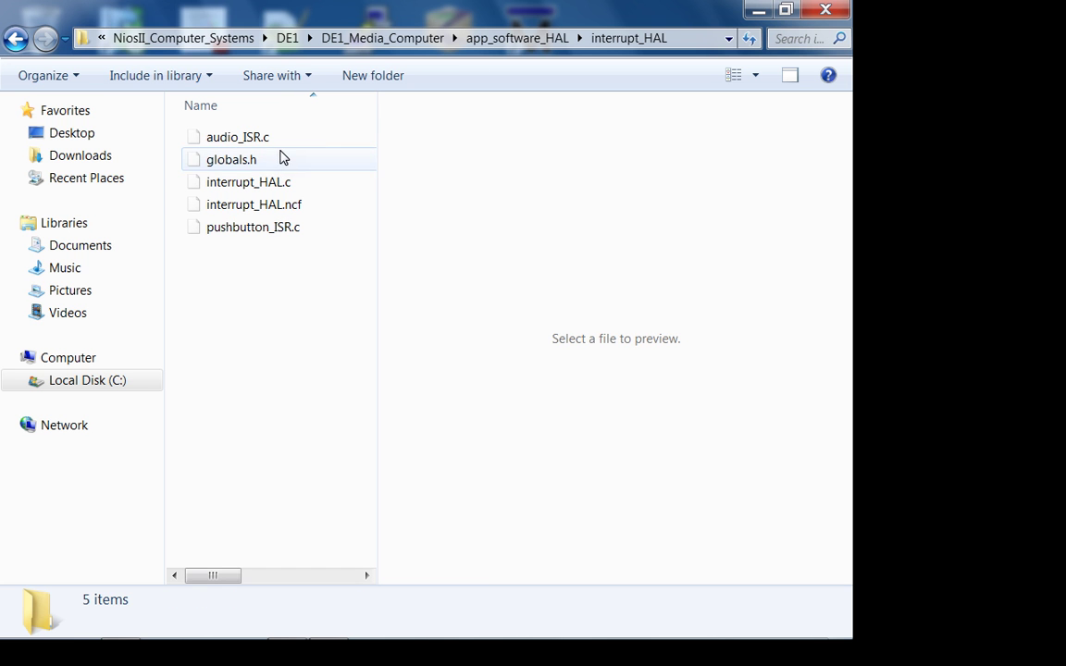
Open audio_ISR.c in Notepad++ and read through the audio interrupt service routine's recording code
{"action": "left_click", "coordinate": [265, 145]}
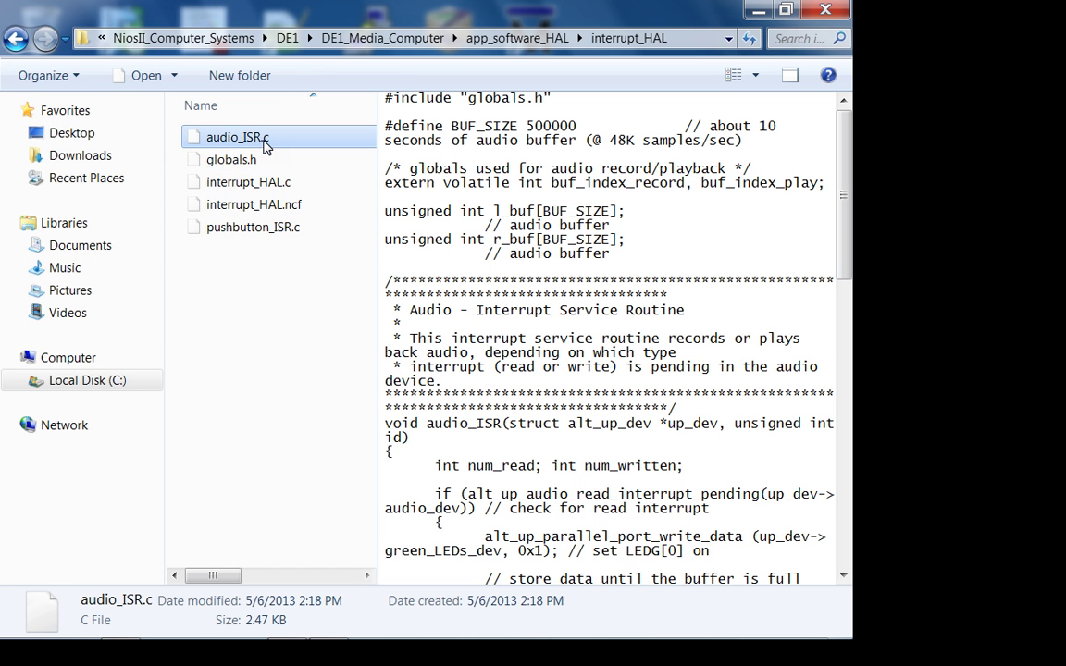
{"action": "right_click", "coordinate": [244, 139]}
{"action": "left_click", "coordinate": [200, 253]}
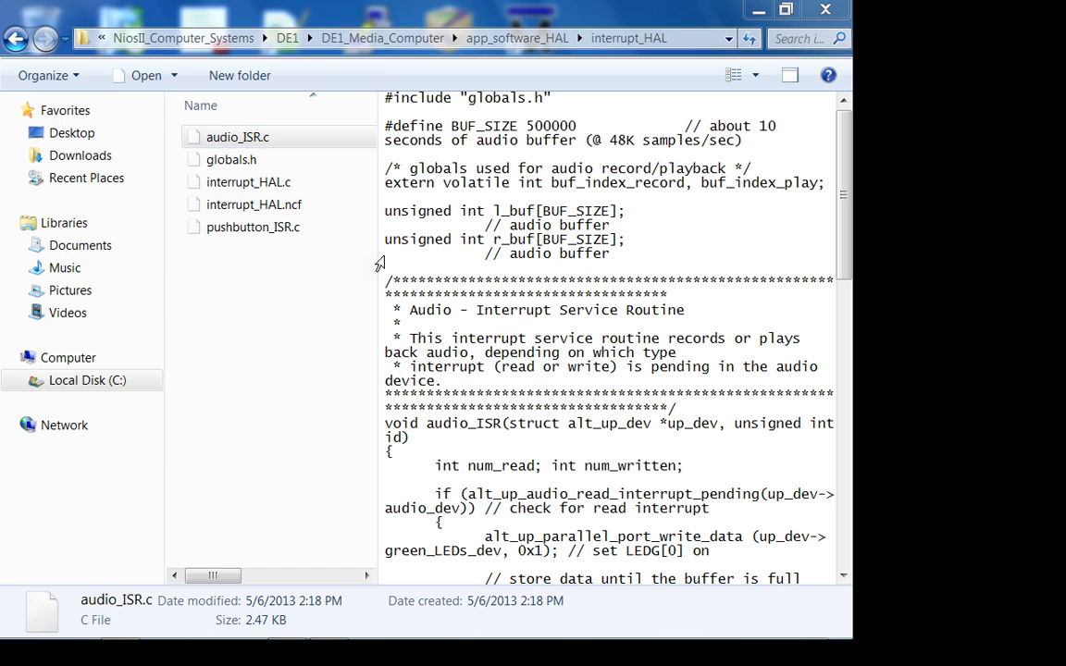
{"action": "scroll", "coordinate": [383, 271], "scroll_direction": "down", "scroll_amount": 2}
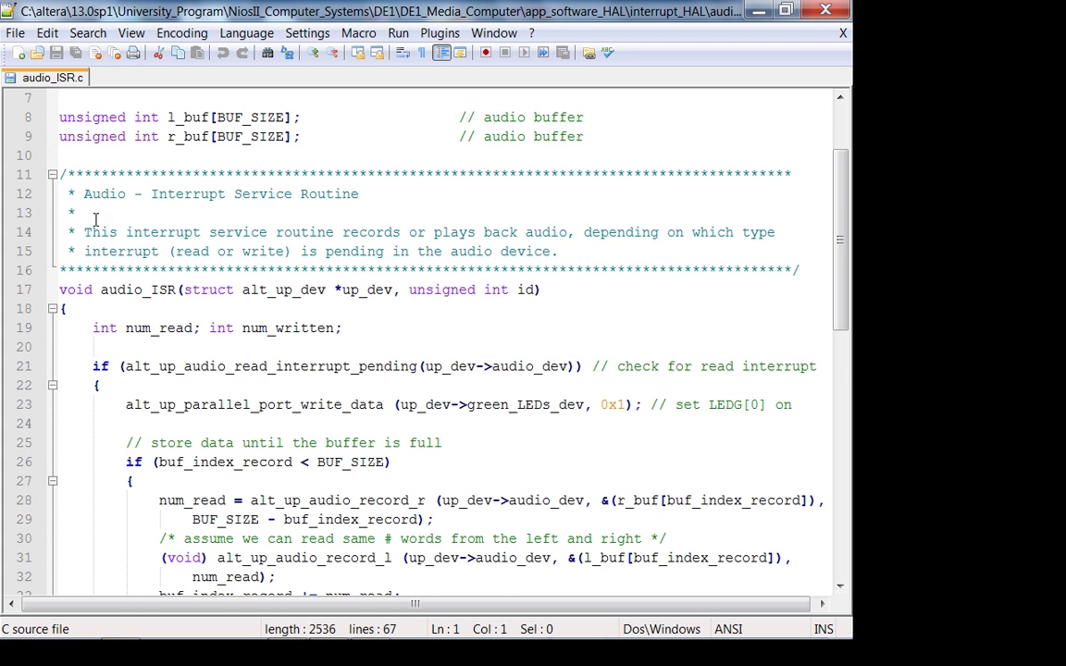
{"action": "scroll", "coordinate": [96, 220], "scroll_direction": "down", "scroll_amount": 4}
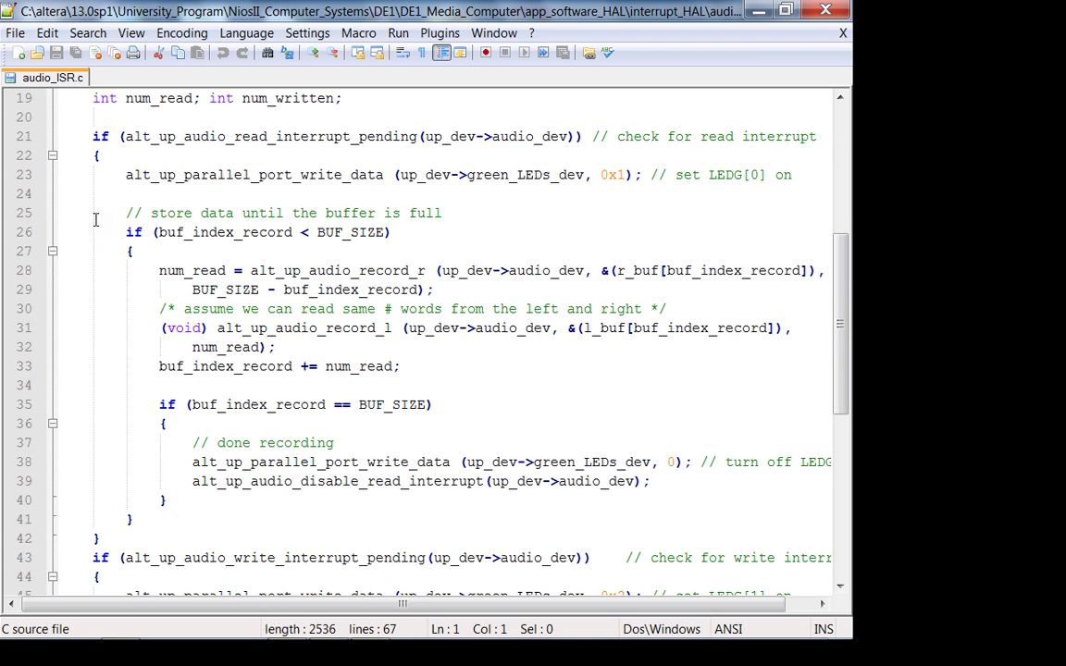
Look over the playback part of audio_ISR.c, switch to Firefox and close the tab whose connection timed out
{"action": "scroll", "coordinate": [482, 434], "scroll_direction": "down", "scroll_amount": 4}
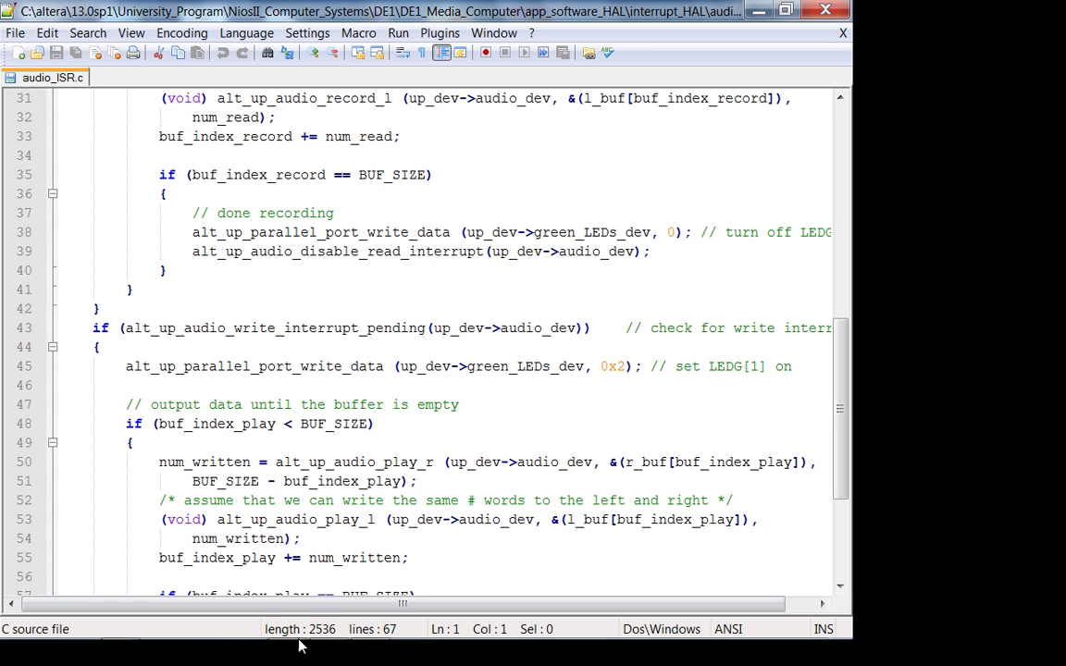
{"action": "mouse_move", "coordinate": [305, 643]}
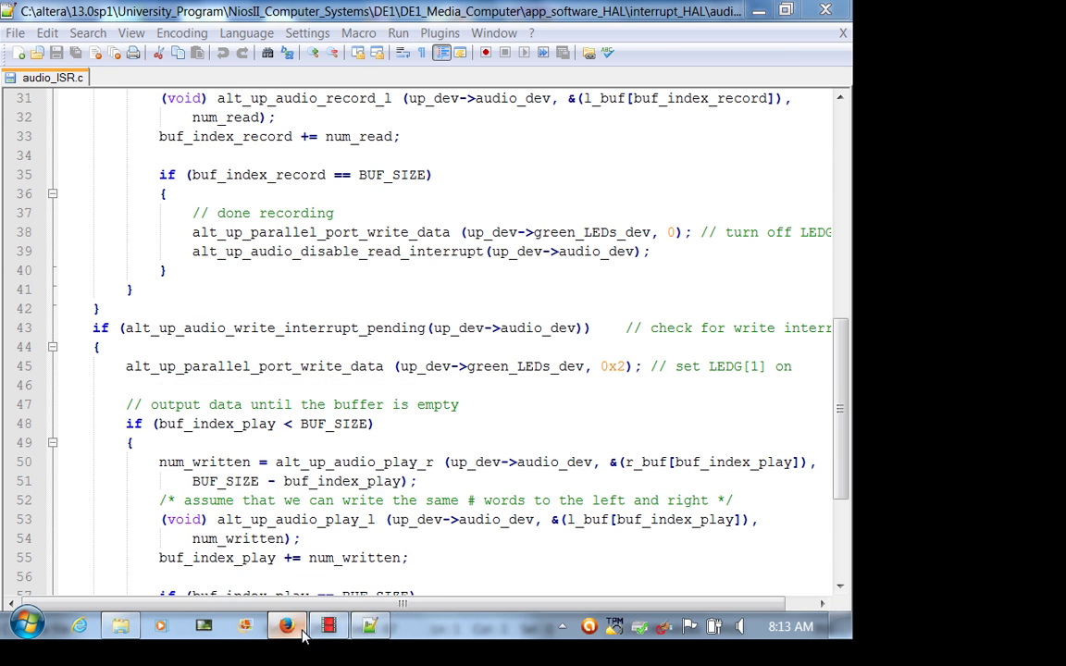
{"action": "left_click", "coordinate": [304, 634]}
{"action": "left_click", "coordinate": [581, 17]}
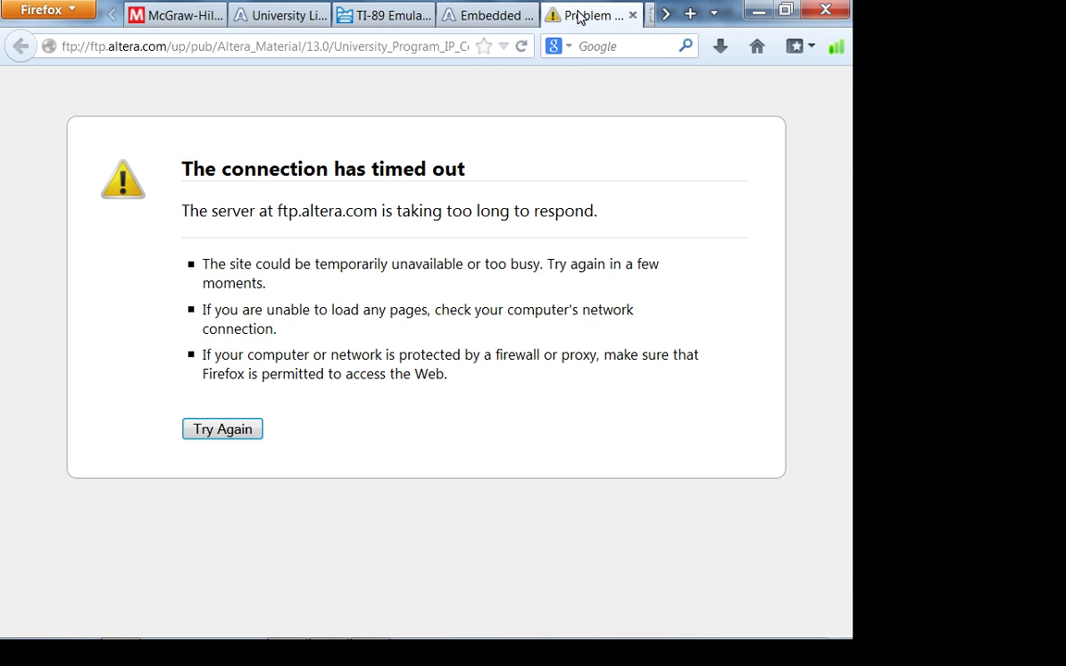
{"action": "left_click", "coordinate": [633, 15]}
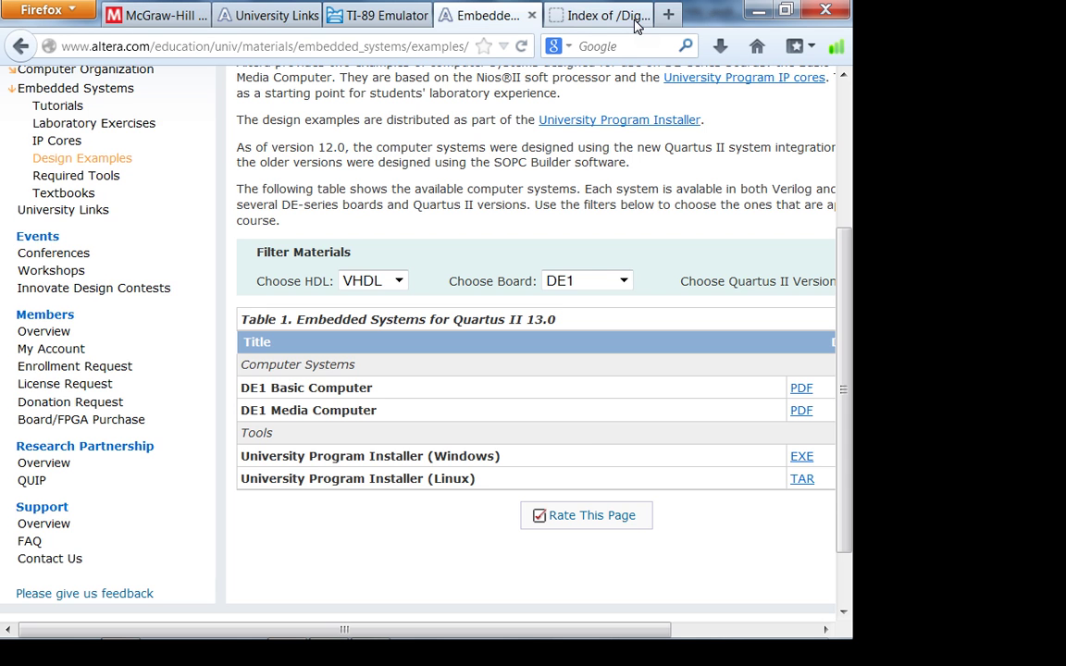
Open the Embedded Systems IP Cores page and look up the Audio core in the Quartus II 13.0 table
{"action": "scroll", "coordinate": [265, 368], "scroll_direction": "up", "scroll_amount": 4}
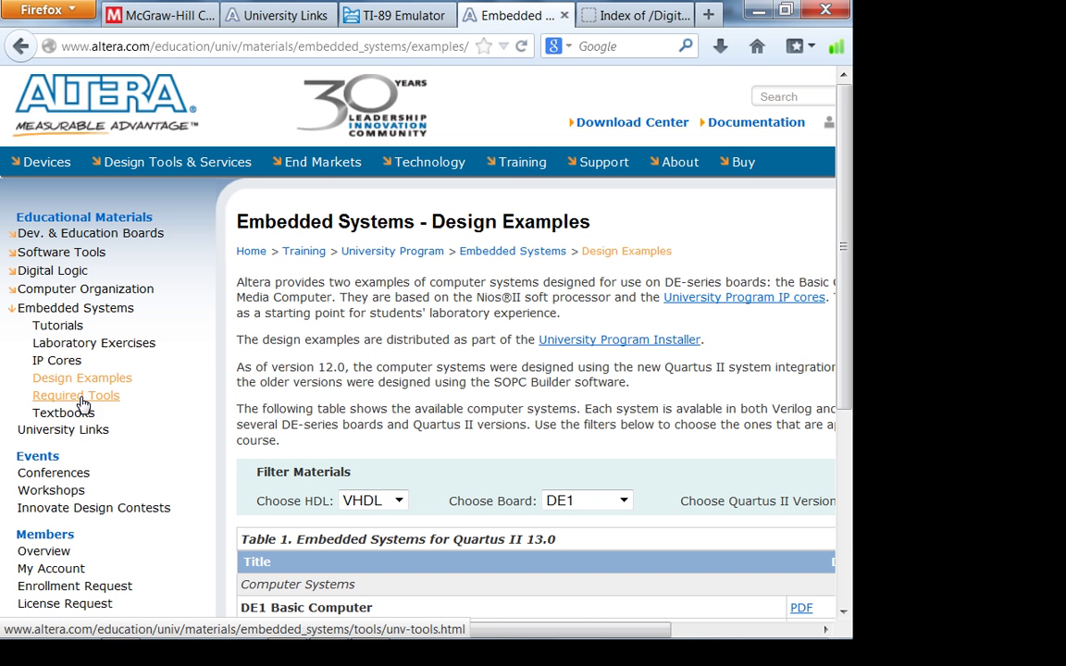
{"action": "left_click", "coordinate": [57, 360]}
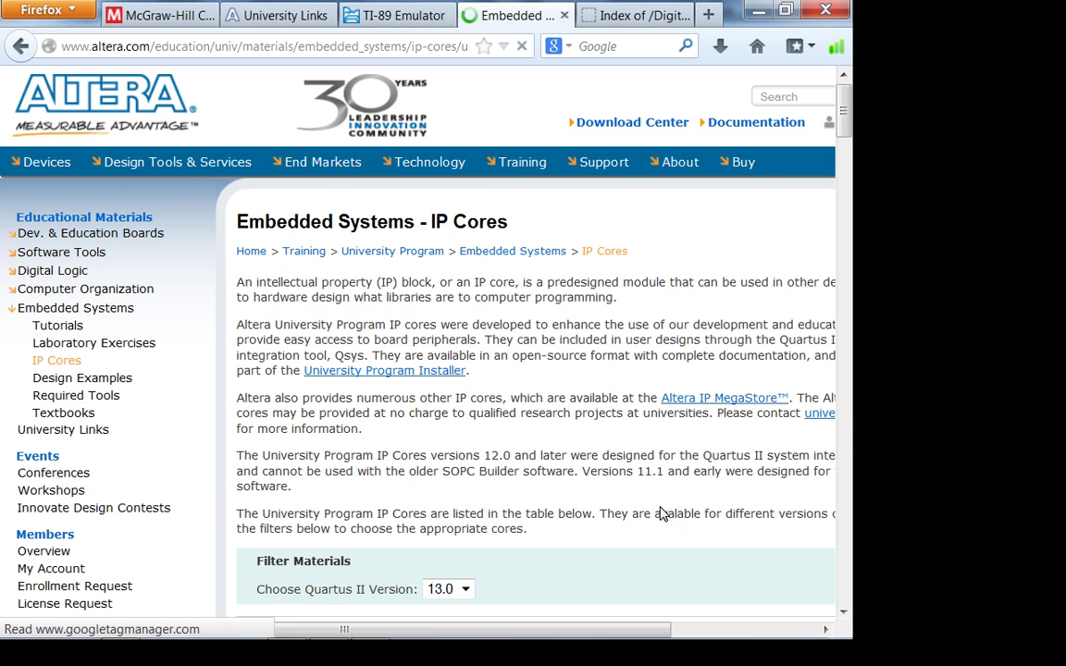
{"action": "scroll", "coordinate": [661, 513], "scroll_direction": "down", "scroll_amount": 8}
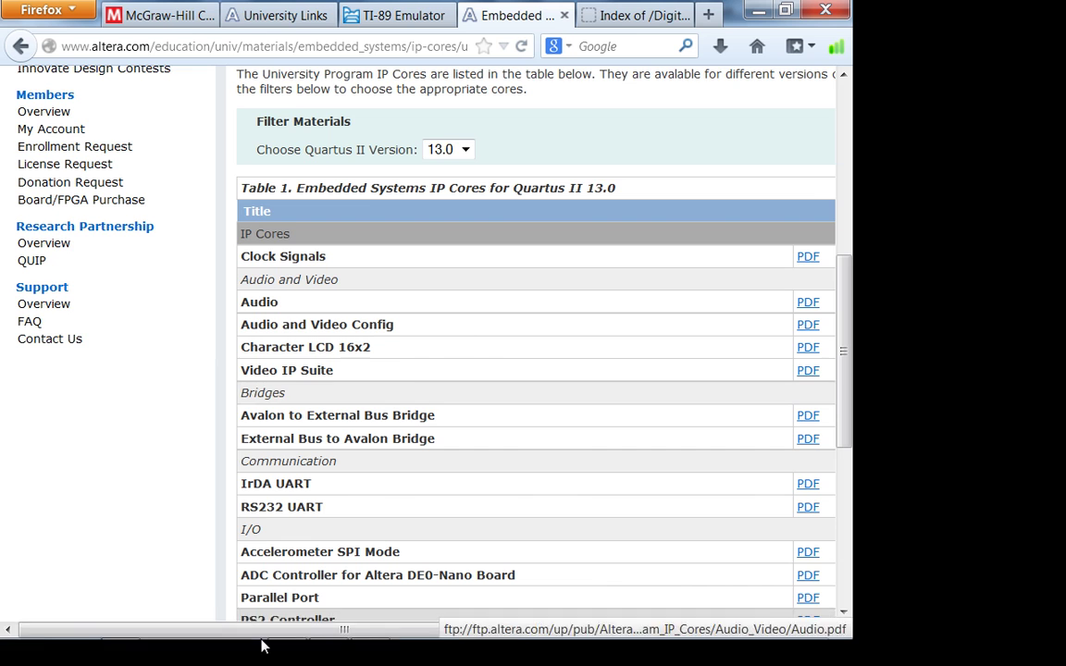
Open a new Windows Explorer window and browse to C:\altera\13.0sp1
{"action": "left_click", "coordinate": [120, 625]}
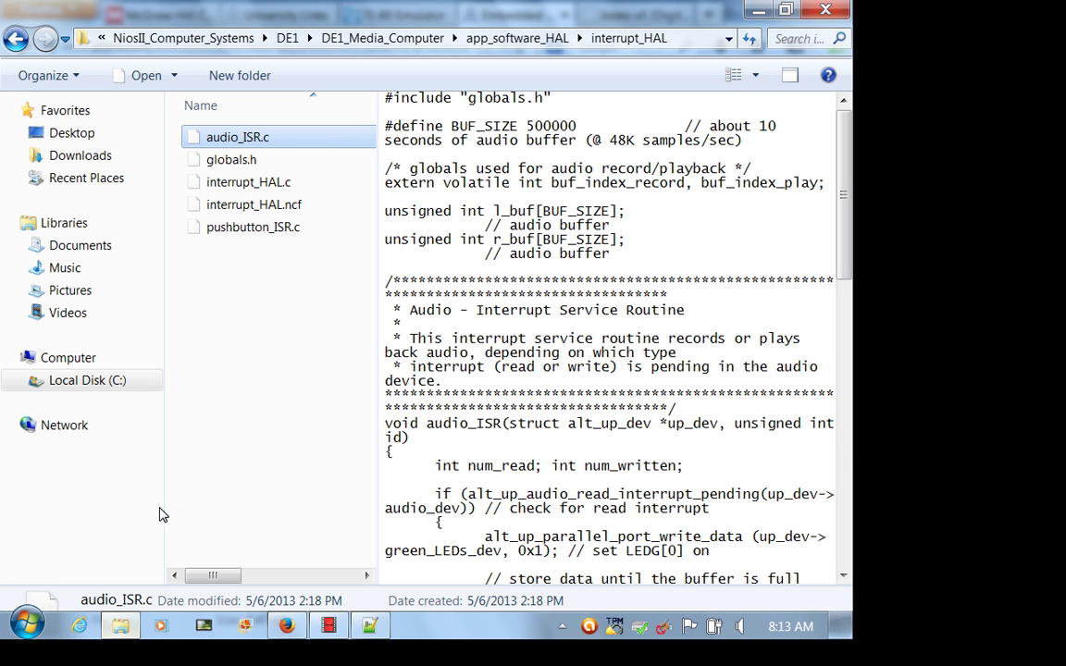
{"action": "right_click", "coordinate": [26, 624]}
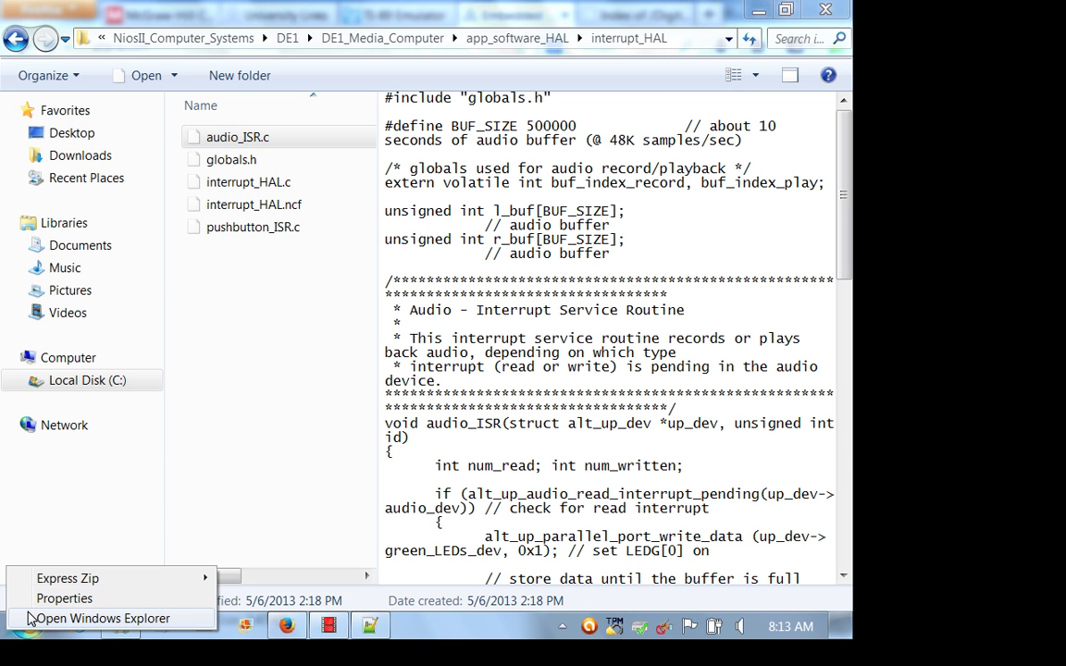
{"action": "left_click", "coordinate": [29, 615]}
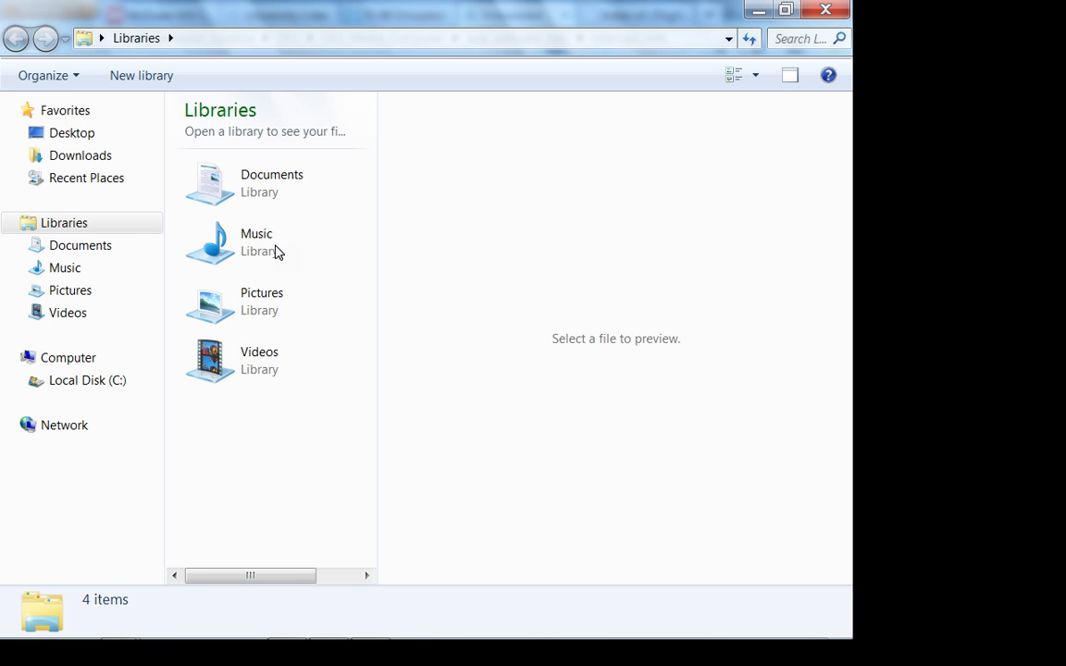
{"action": "left_click", "coordinate": [80, 380]}
{"action": "left_click", "coordinate": [227, 140]}
{"action": "double_click", "coordinate": [226, 141]}
{"action": "double_click", "coordinate": [226, 140]}
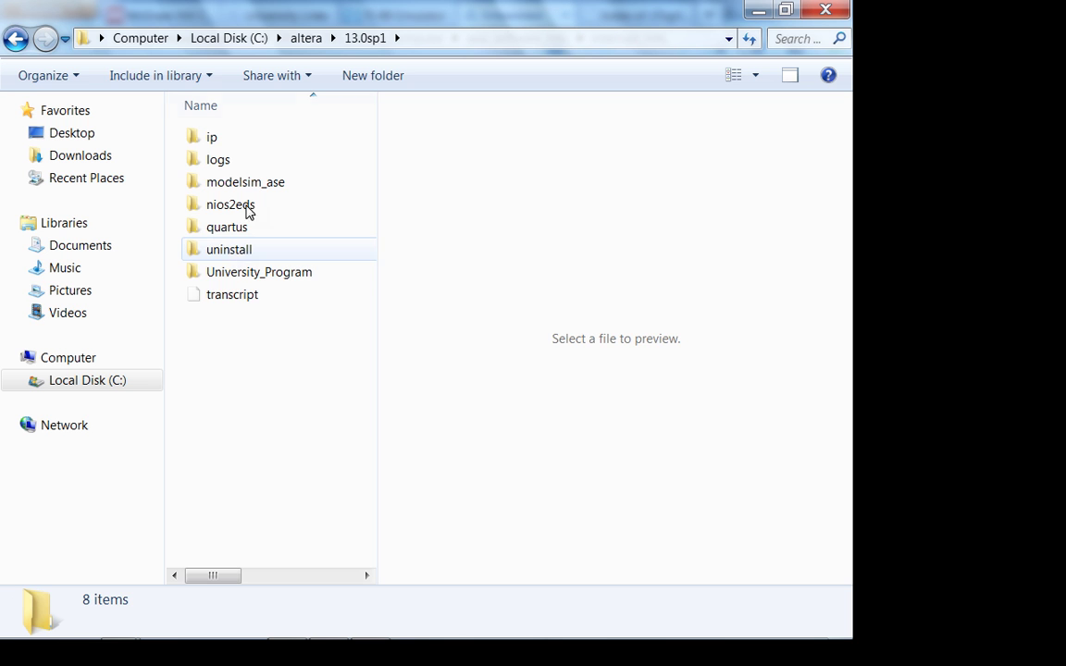
Browse to ip\University_Program\Audio_Video\altera_up_avalon_audio\doc and open Audio.pdf
{"action": "double_click", "coordinate": [245, 140]}
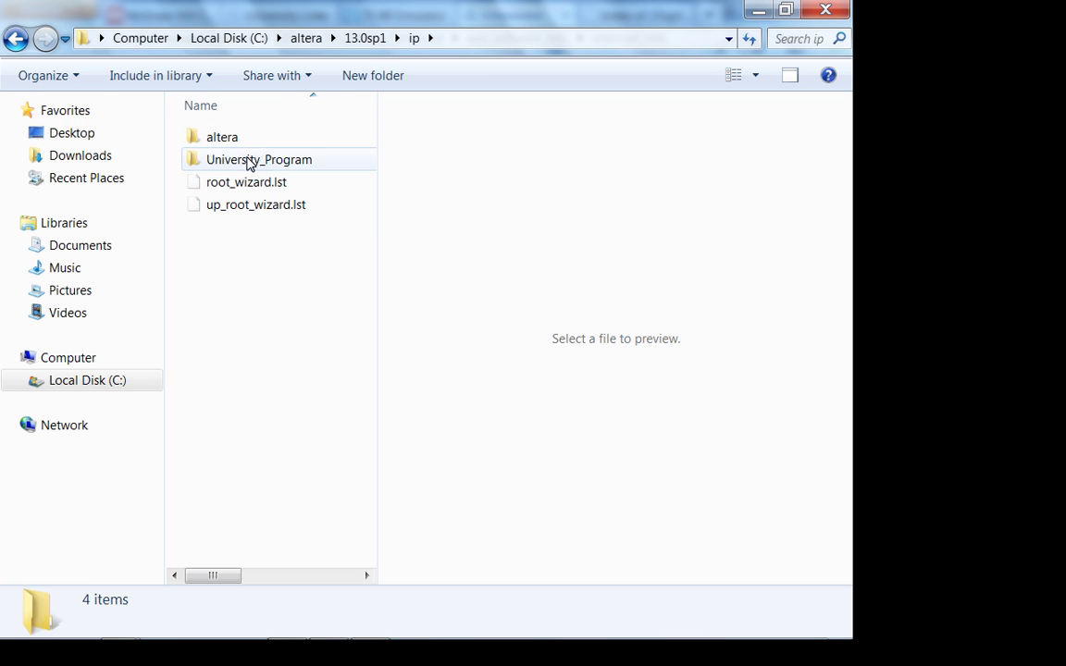
{"action": "double_click", "coordinate": [247, 162]}
{"action": "left_click", "coordinate": [245, 183]}
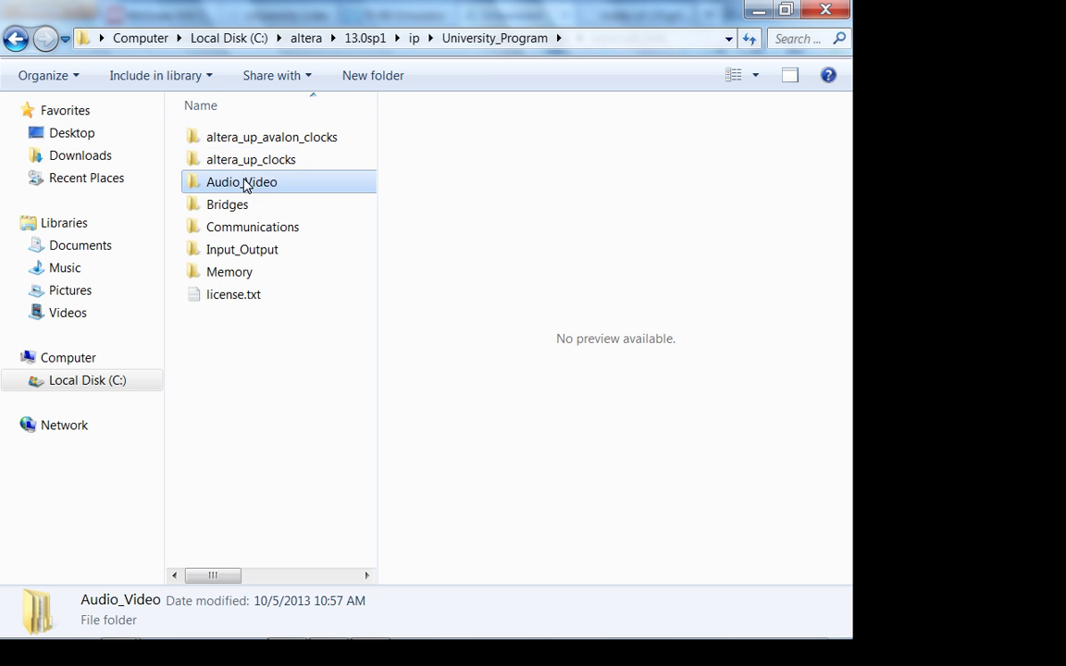
{"action": "double_click", "coordinate": [245, 183]}
{"action": "double_click", "coordinate": [260, 153]}
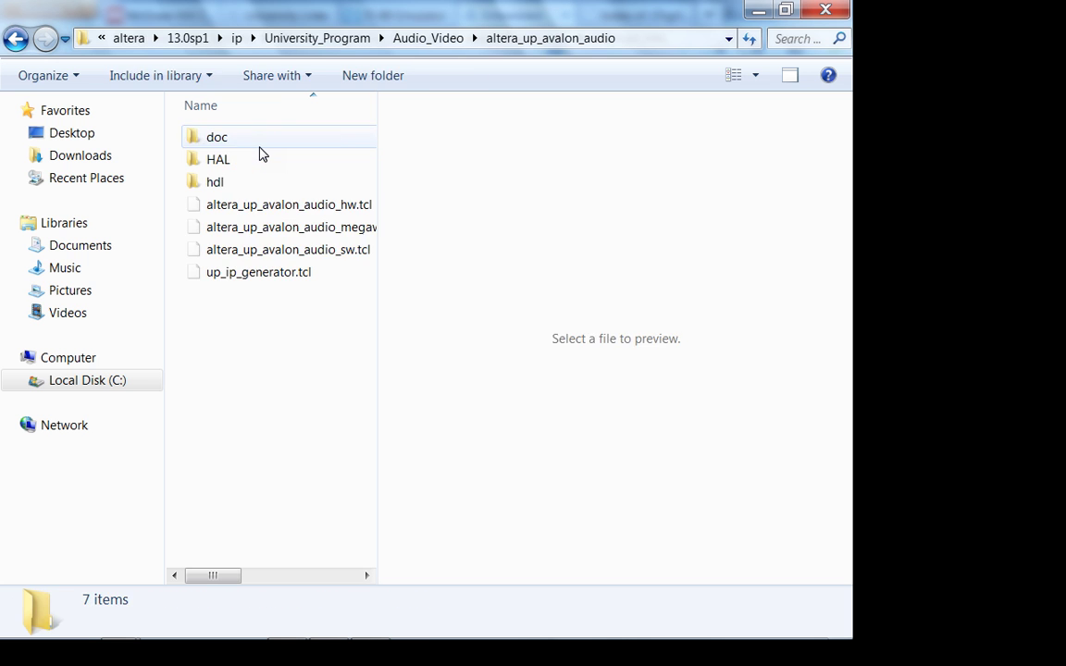
{"action": "double_click", "coordinate": [260, 141]}
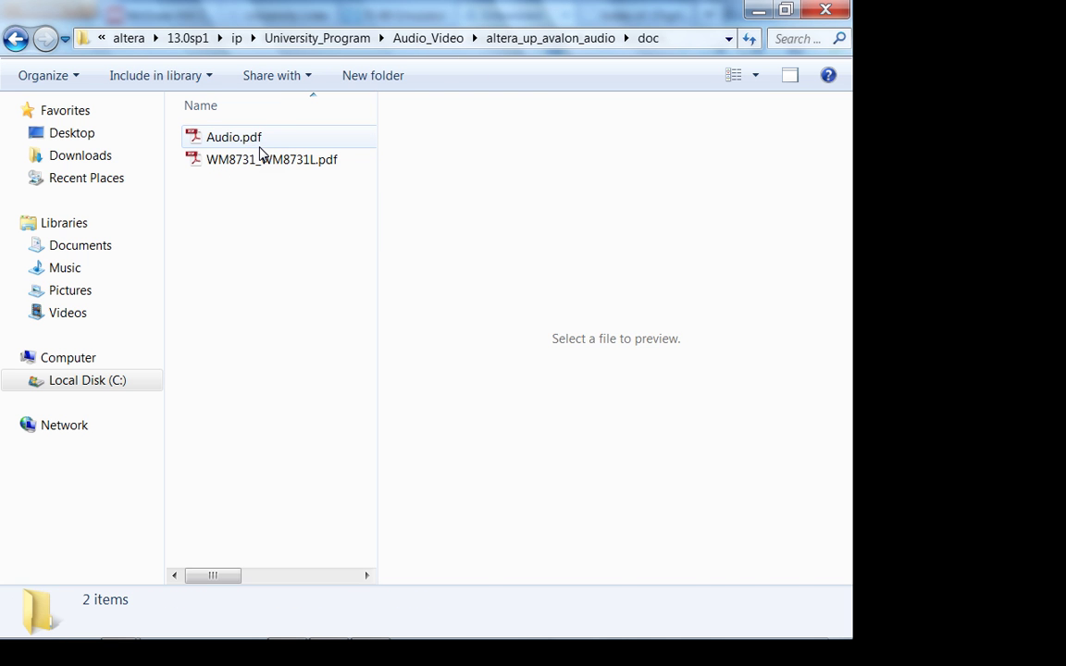
{"action": "double_click", "coordinate": [260, 141]}
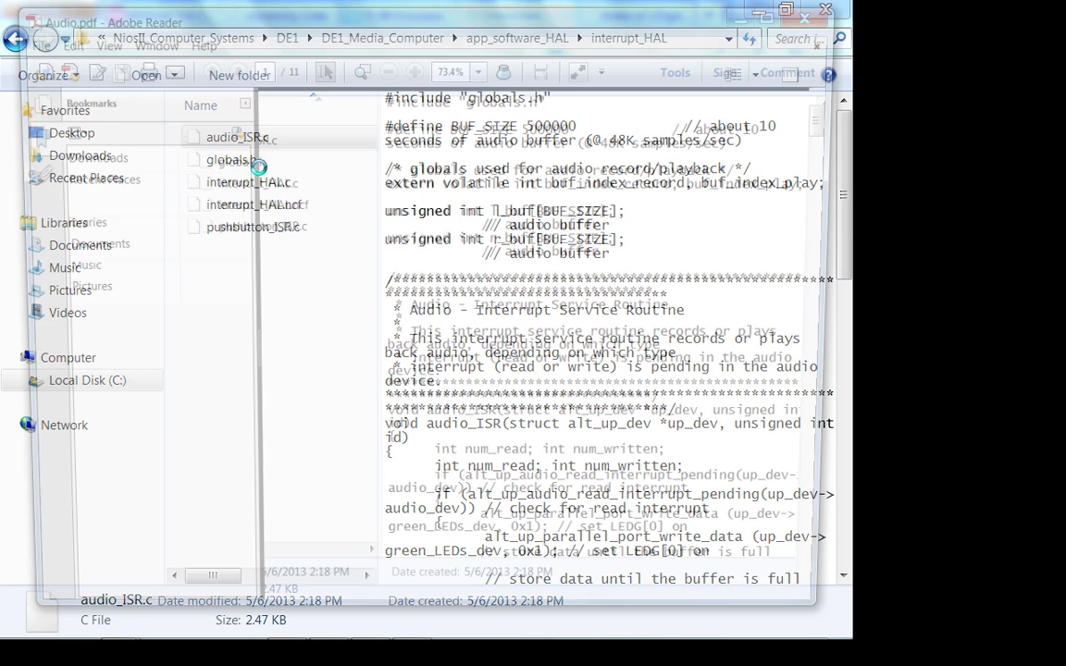
Examine the Audio Core block diagram and register map in Audio.pdf, dismissing the avast! Software Updater notification
{"action": "scroll", "coordinate": [352, 462], "scroll_direction": "down", "scroll_amount": 5}
{"action": "scroll", "coordinate": [352, 414], "scroll_direction": "down", "scroll_amount": 5}
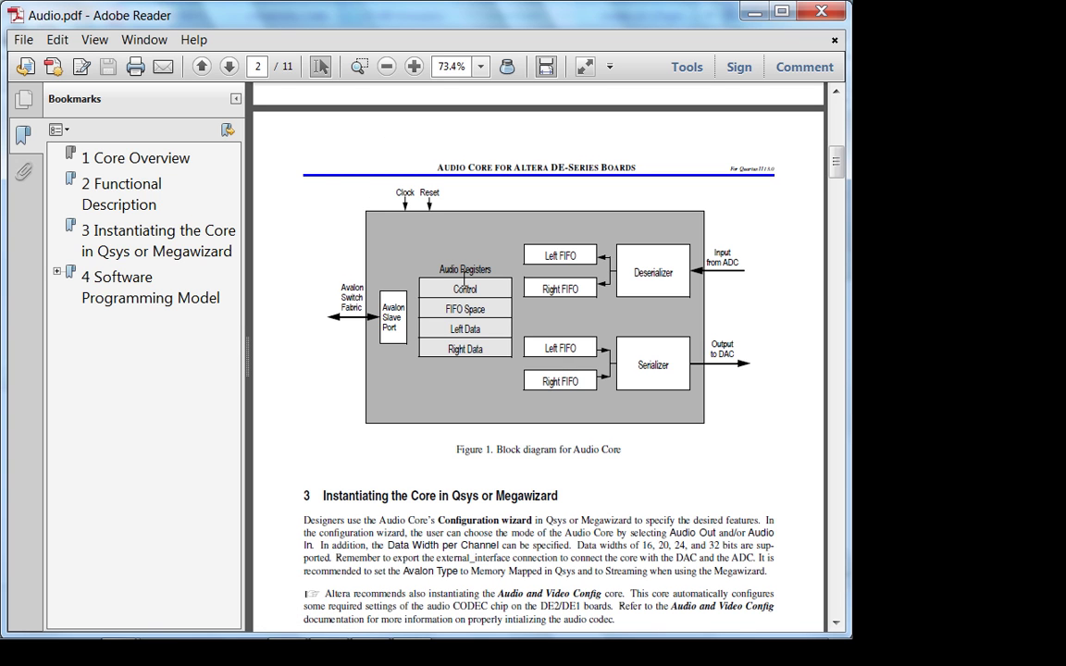
{"action": "scroll", "coordinate": [465, 495], "scroll_direction": "down", "scroll_amount": 20}
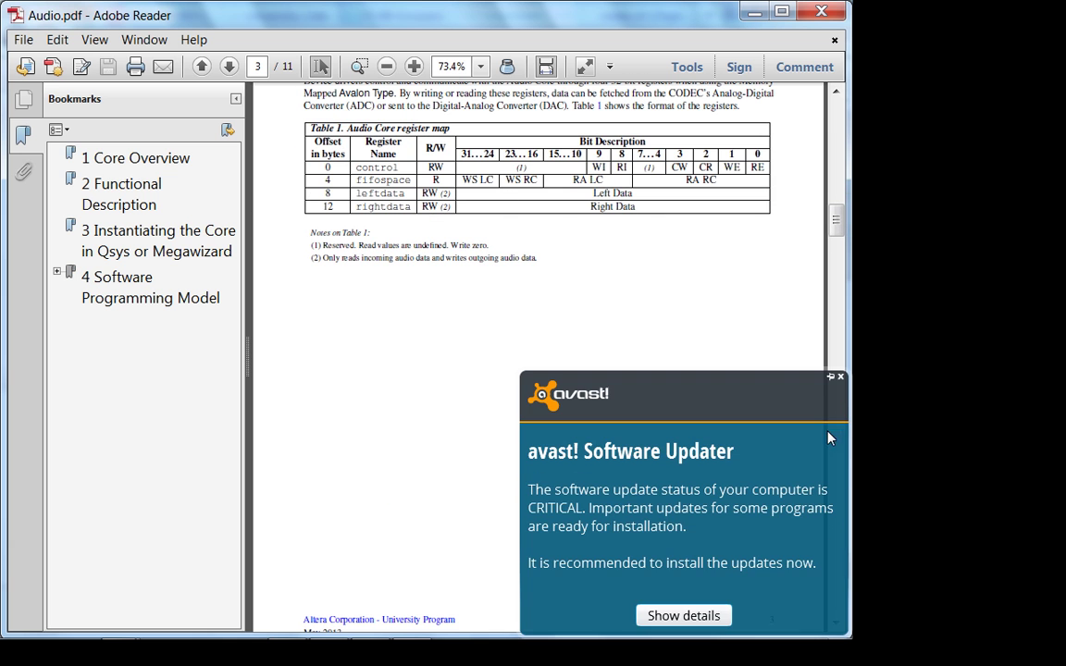
{"action": "left_click", "coordinate": [840, 377]}
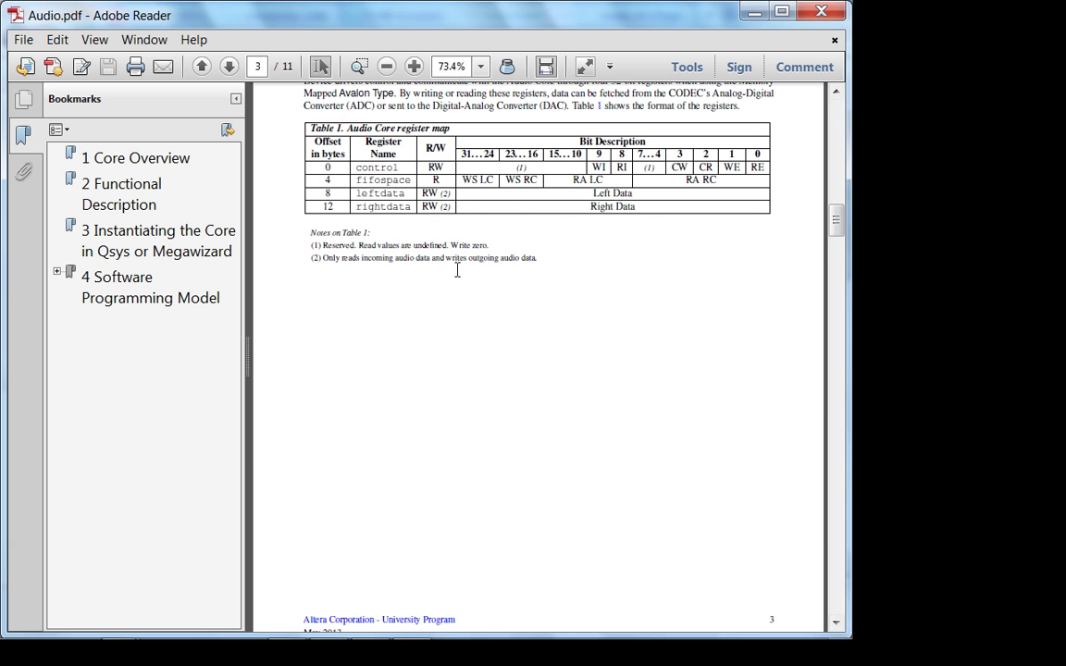
Read the HAL function descriptions in section 4.3, Programming with the Audio Core, from alt_up_audio_open_dev to alt_up_audio_record_r
{"action": "scroll", "coordinate": [519, 504], "scroll_direction": "down", "scroll_amount": 8}
{"action": "scroll", "coordinate": [516, 504], "scroll_direction": "down", "scroll_amount": 18}
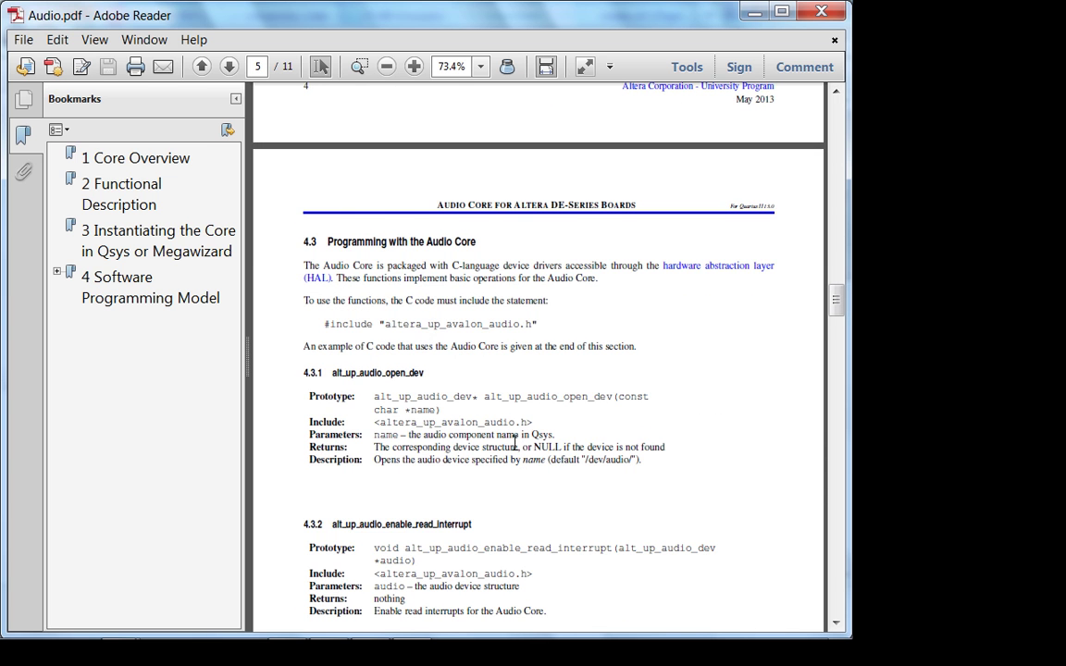
{"action": "scroll", "coordinate": [504, 396], "scroll_direction": "down", "scroll_amount": 3}
{"action": "scroll", "coordinate": [527, 435], "scroll_direction": "down", "scroll_amount": 2}
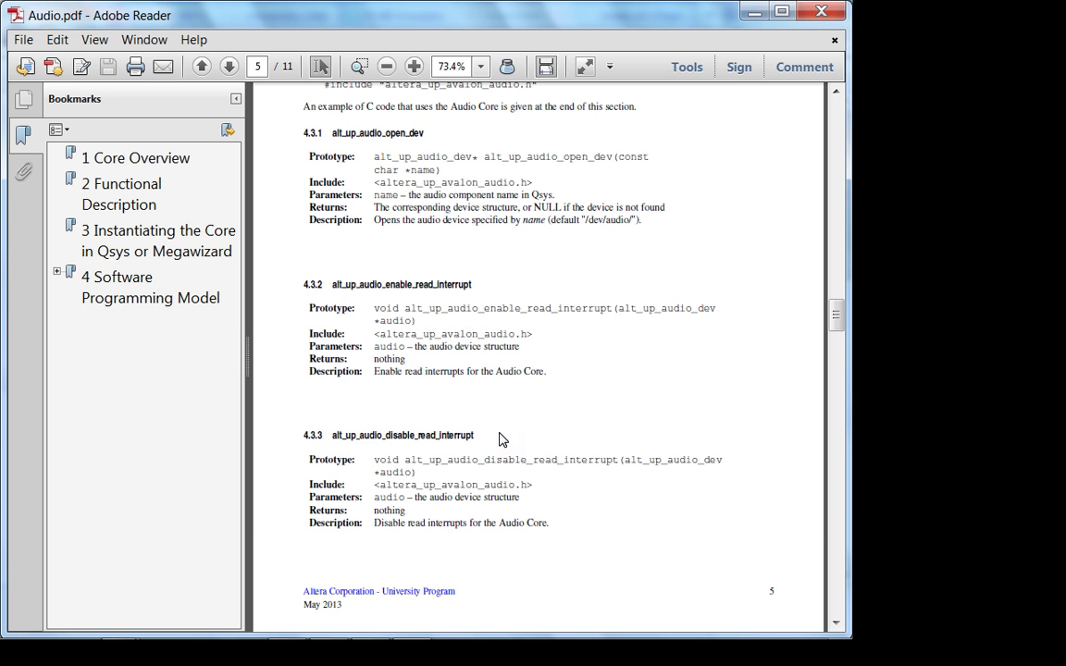
{"action": "scroll", "coordinate": [497, 435], "scroll_direction": "down", "scroll_amount": 10}
{"action": "scroll", "coordinate": [501, 420], "scroll_direction": "down", "scroll_amount": 14}
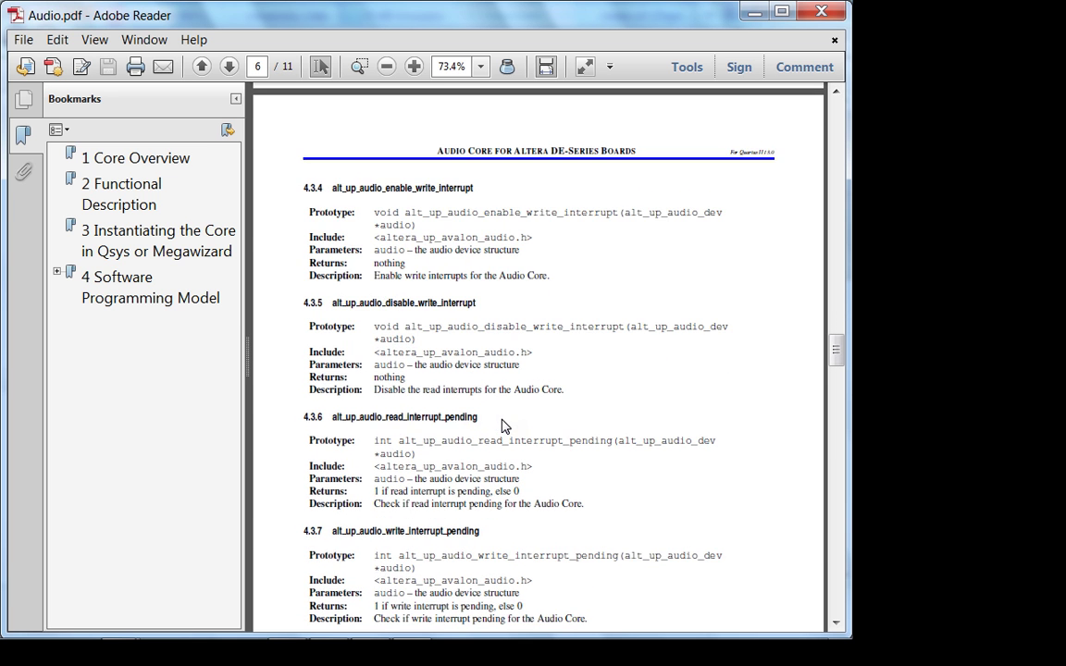
{"action": "scroll", "coordinate": [503, 416], "scroll_direction": "down", "scroll_amount": 3}
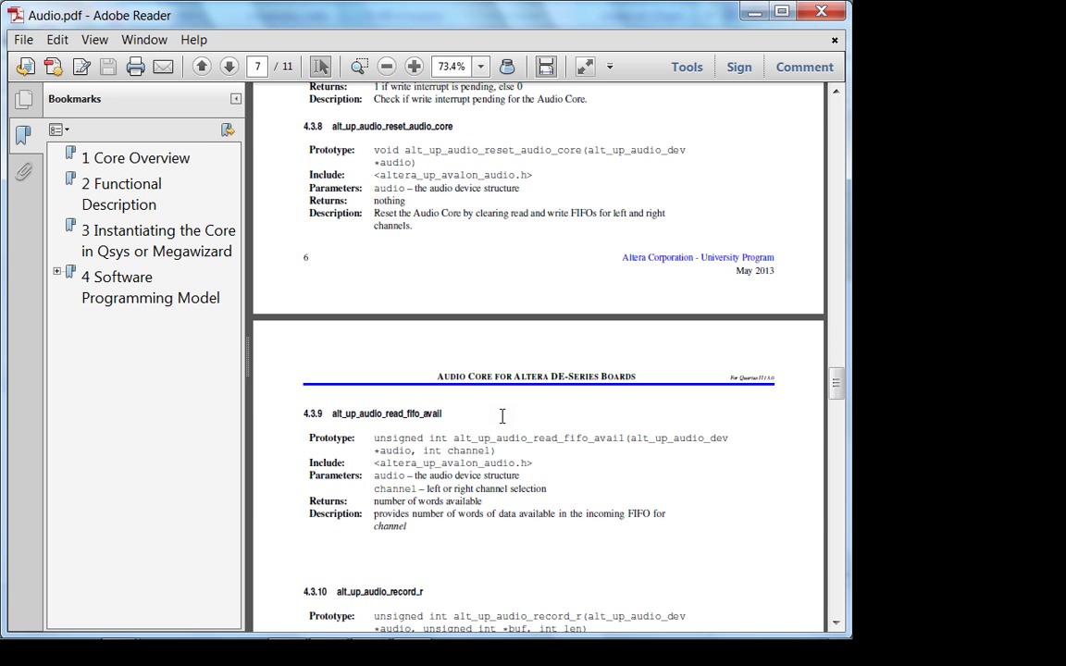
{"action": "scroll", "coordinate": [502, 417], "scroll_direction": "down", "scroll_amount": 3}
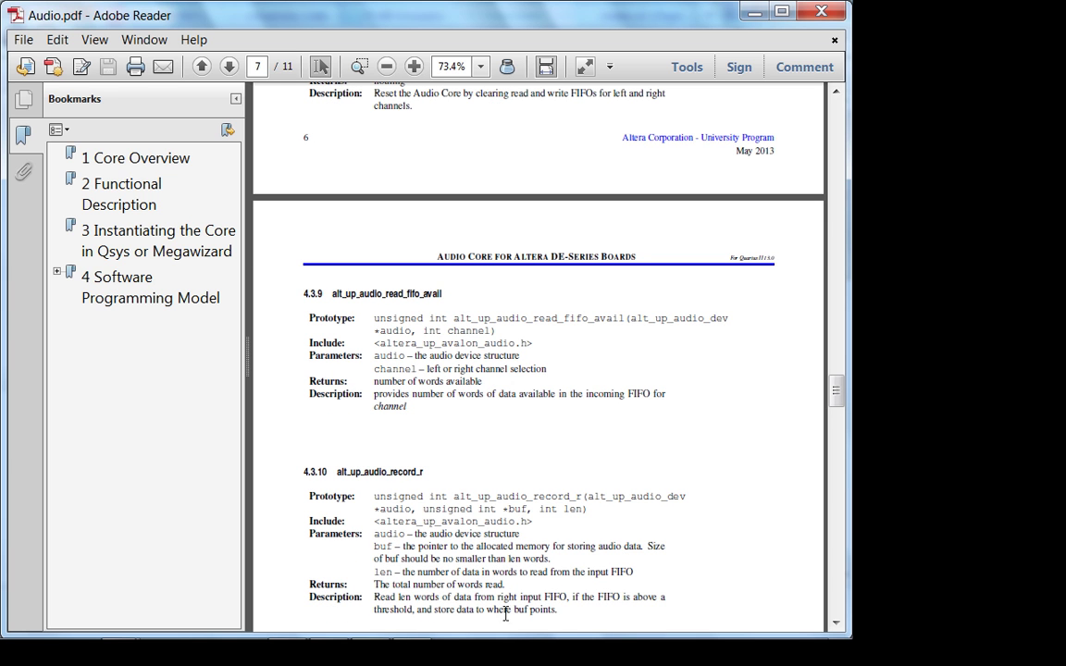
Recheck the start of audio_ISR.c in Notepad++, then return to the interrupt_HAL folder under app_software_HAL in Windows Explorer
{"action": "left_click", "coordinate": [370, 626]}
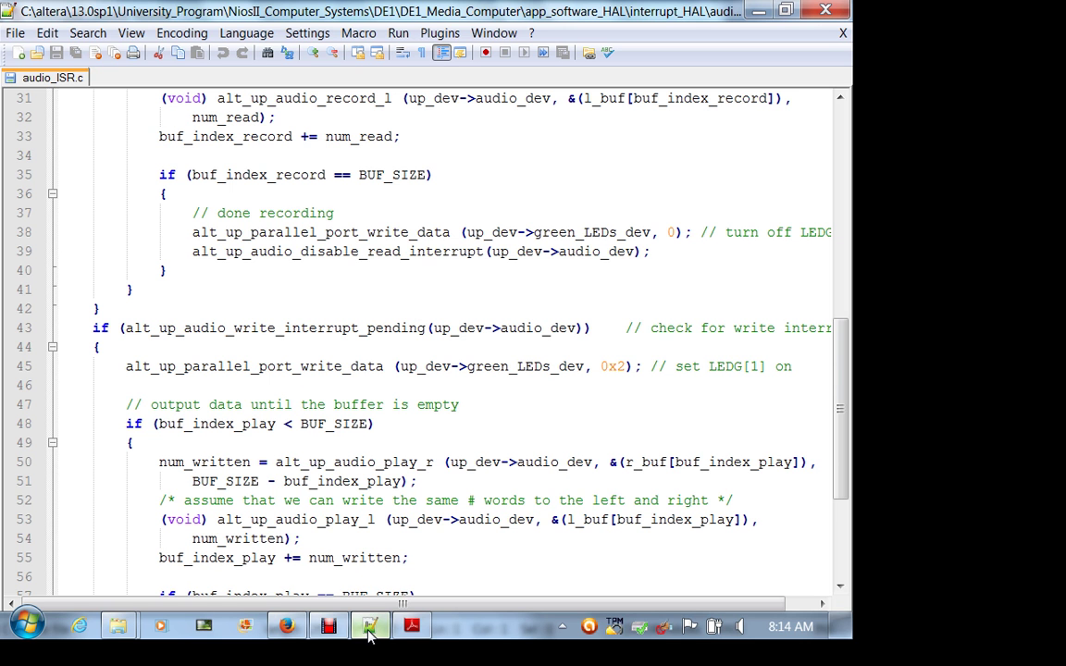
{"action": "scroll", "coordinate": [396, 314], "scroll_direction": "up", "scroll_amount": 9}
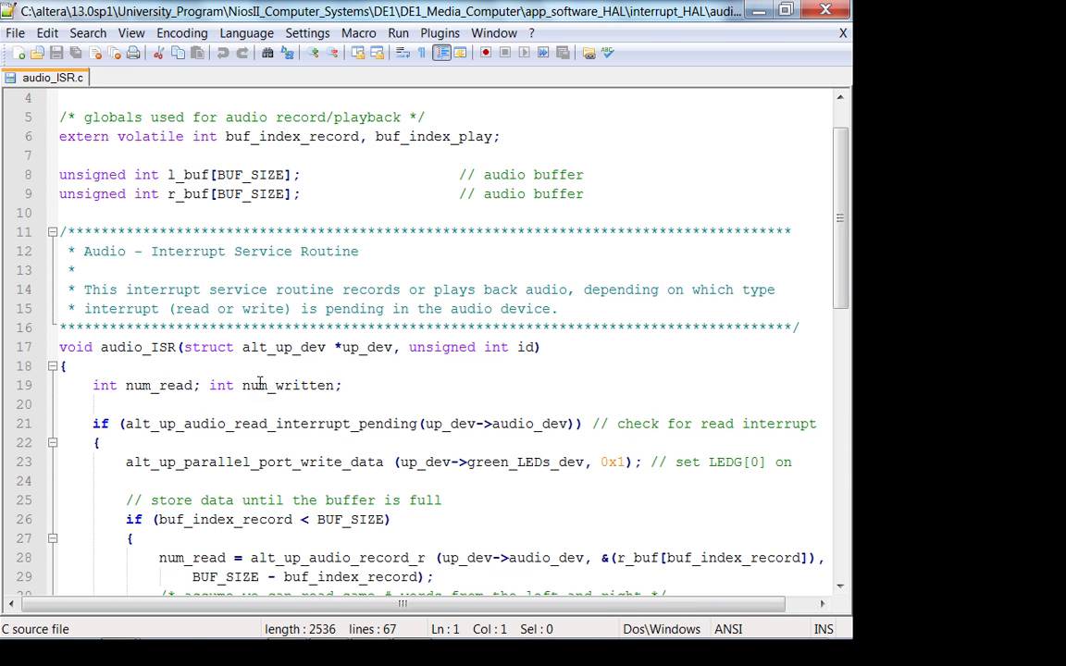
{"action": "mouse_move", "coordinate": [117, 626]}
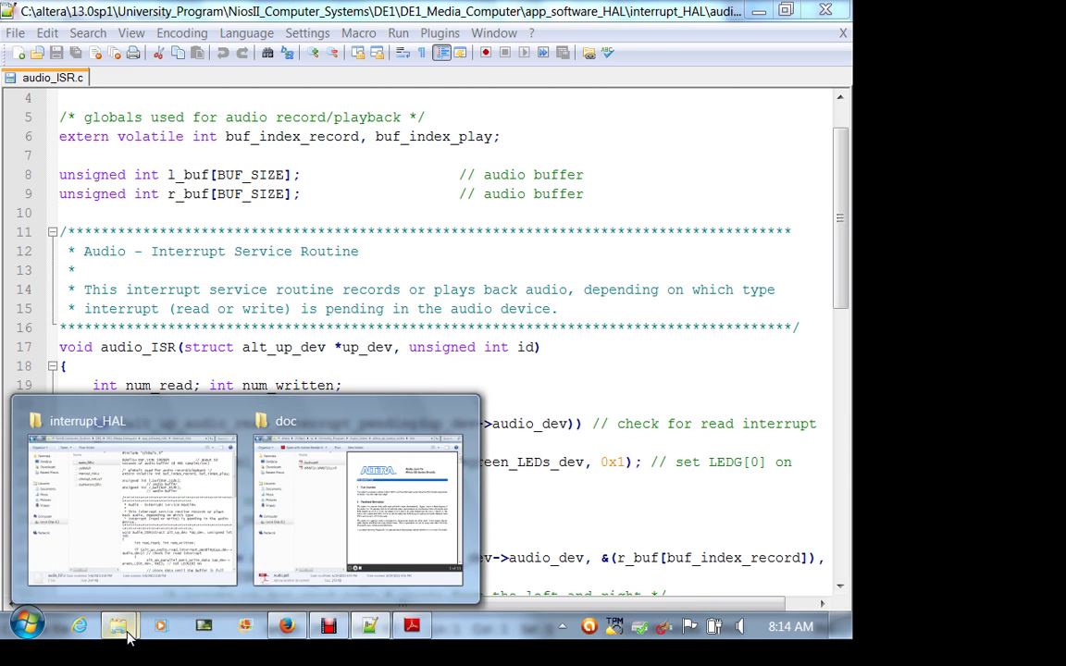
{"action": "left_click", "coordinate": [154, 551]}
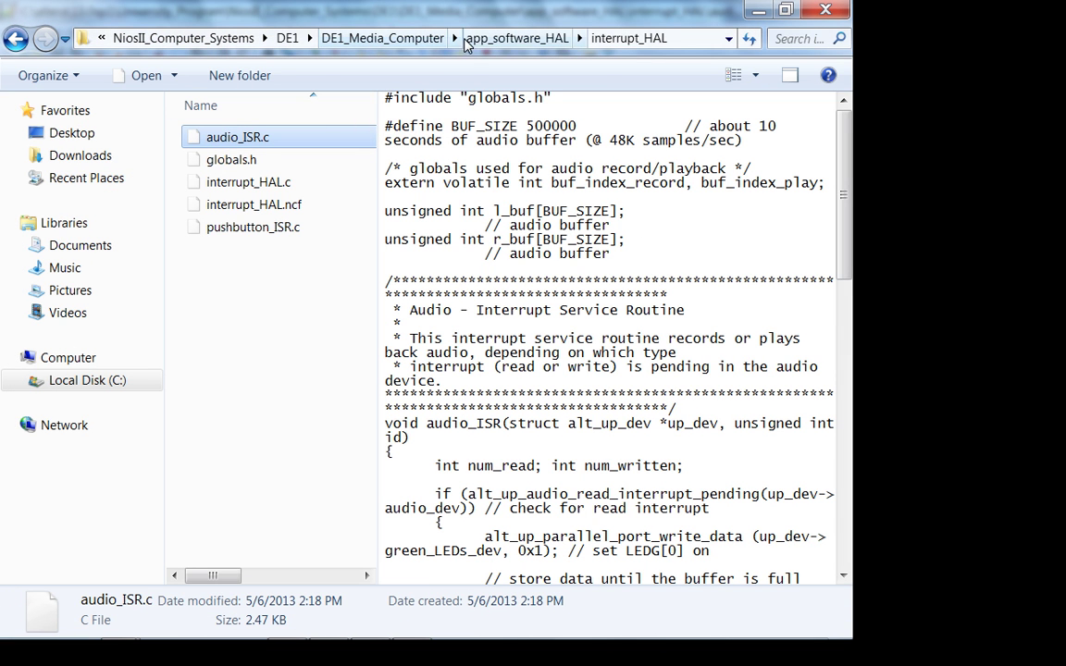
{"action": "left_click", "coordinate": [493, 41]}
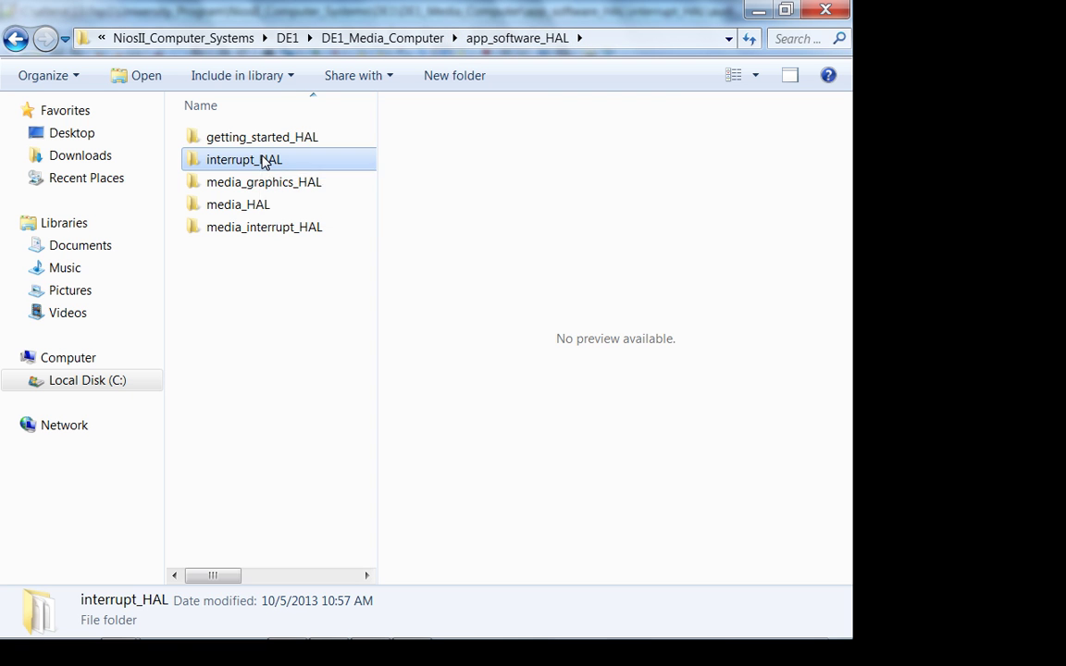
{"action": "double_click", "coordinate": [264, 163]}
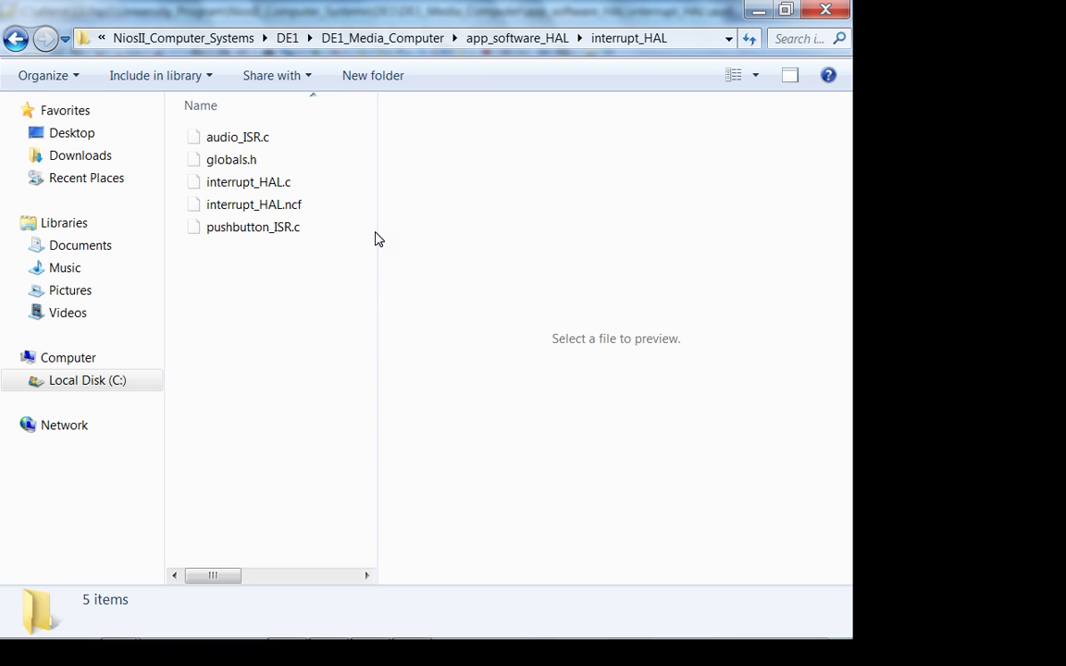
Widen the file list and open interrupt_HAL.c in Notepad++
{"action": "left_click_drag", "start_coordinate": [377, 231], "coordinate": [452, 231]}
{"action": "left_click", "coordinate": [274, 180]}
{"action": "right_click", "coordinate": [275, 181]}
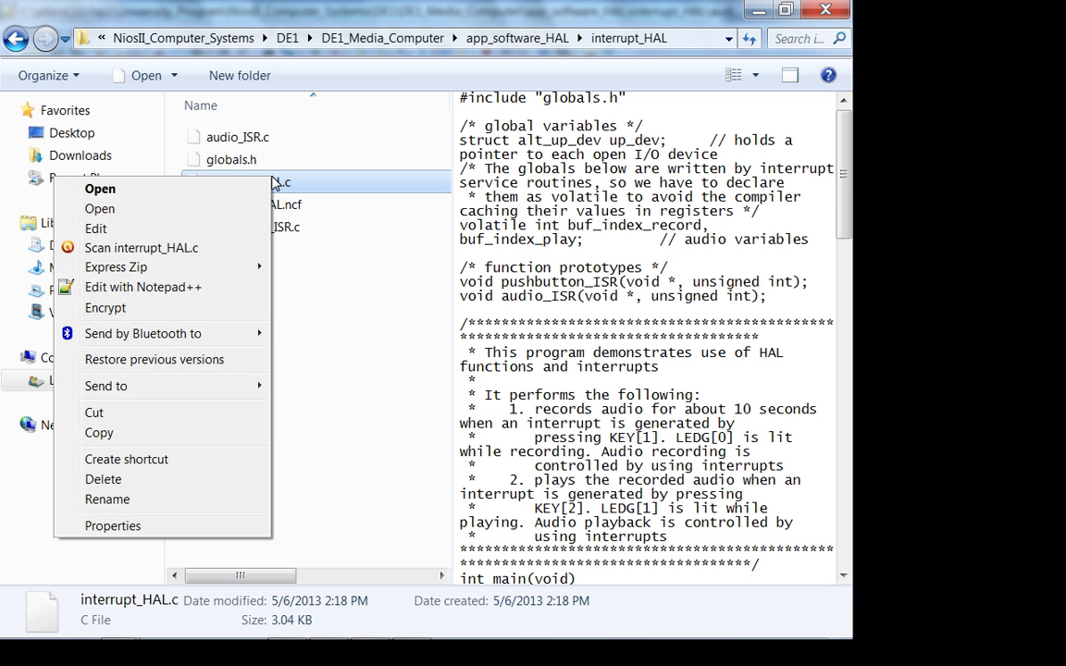
{"action": "left_click", "coordinate": [247, 287]}
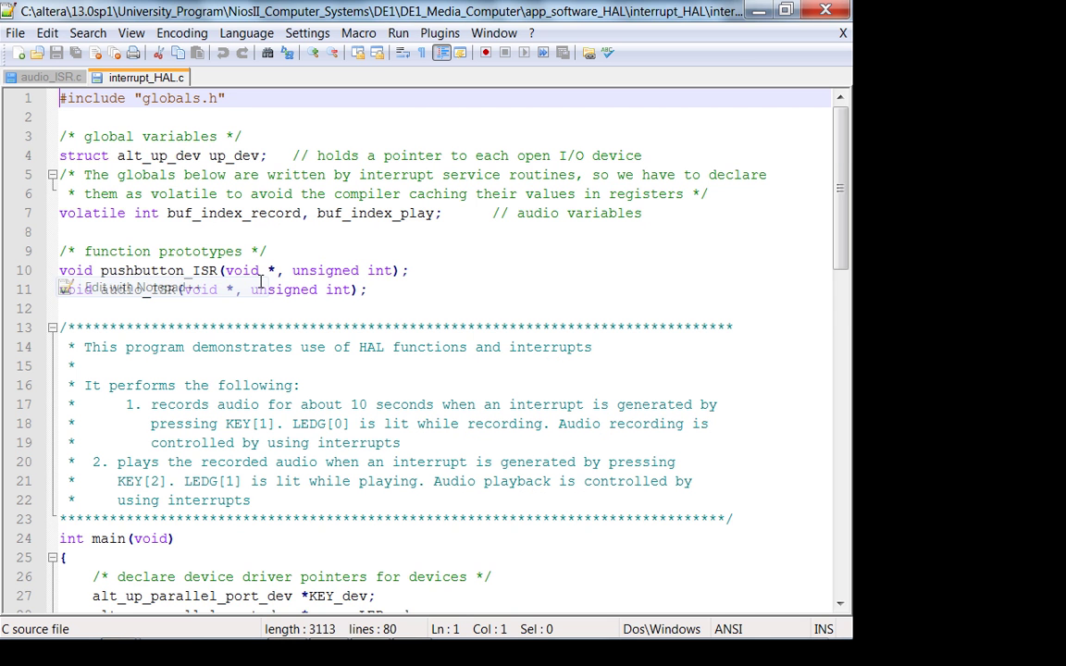
Highlight the alt_up_audio_dev pointer declaration in main and read the code that opens the pushbutton and green LED devices
{"action": "scroll", "coordinate": [331, 347], "scroll_direction": "down", "scroll_amount": 3}
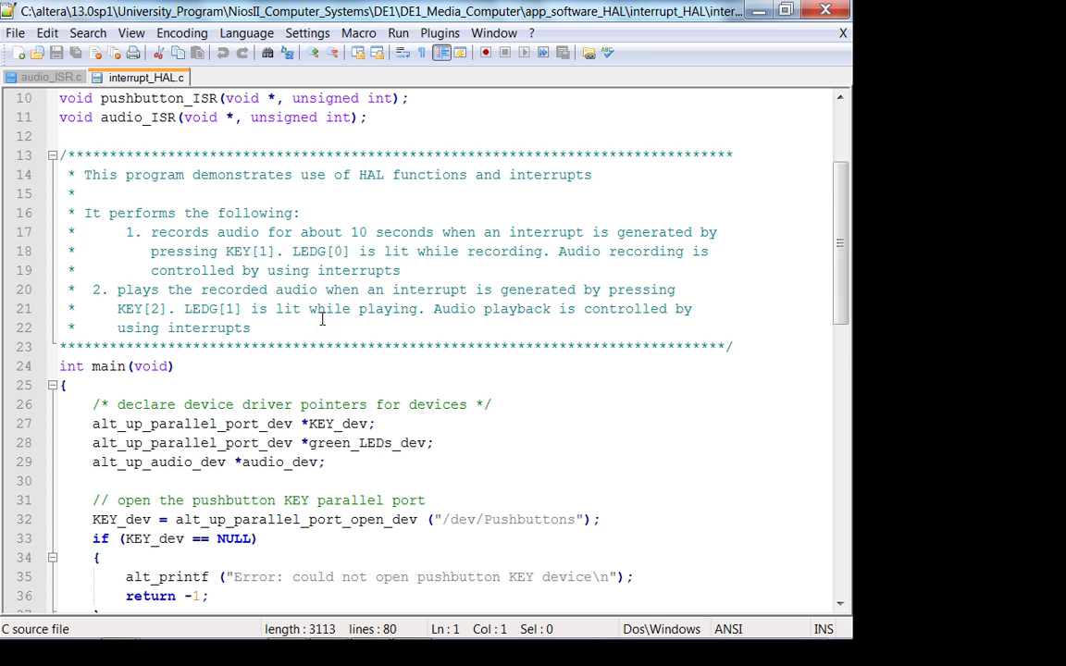
{"action": "scroll", "coordinate": [230, 314], "scroll_direction": "down", "scroll_amount": 2}
{"action": "left_click_drag", "start_coordinate": [330, 349], "coordinate": [73, 347]}
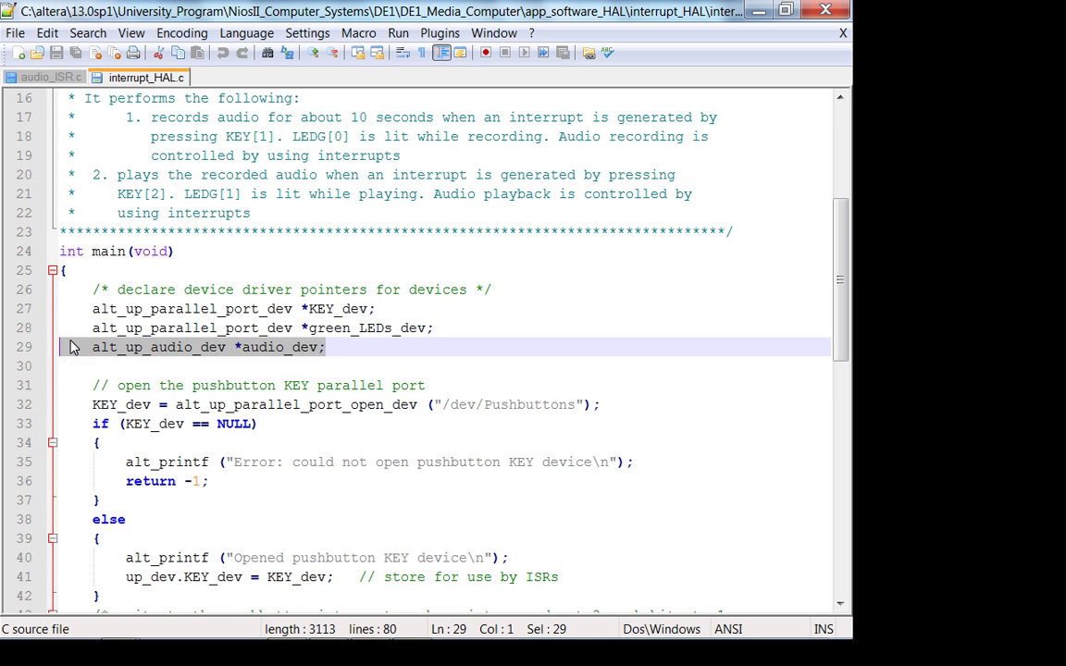
{"action": "scroll", "coordinate": [139, 383], "scroll_direction": "down", "scroll_amount": 5}
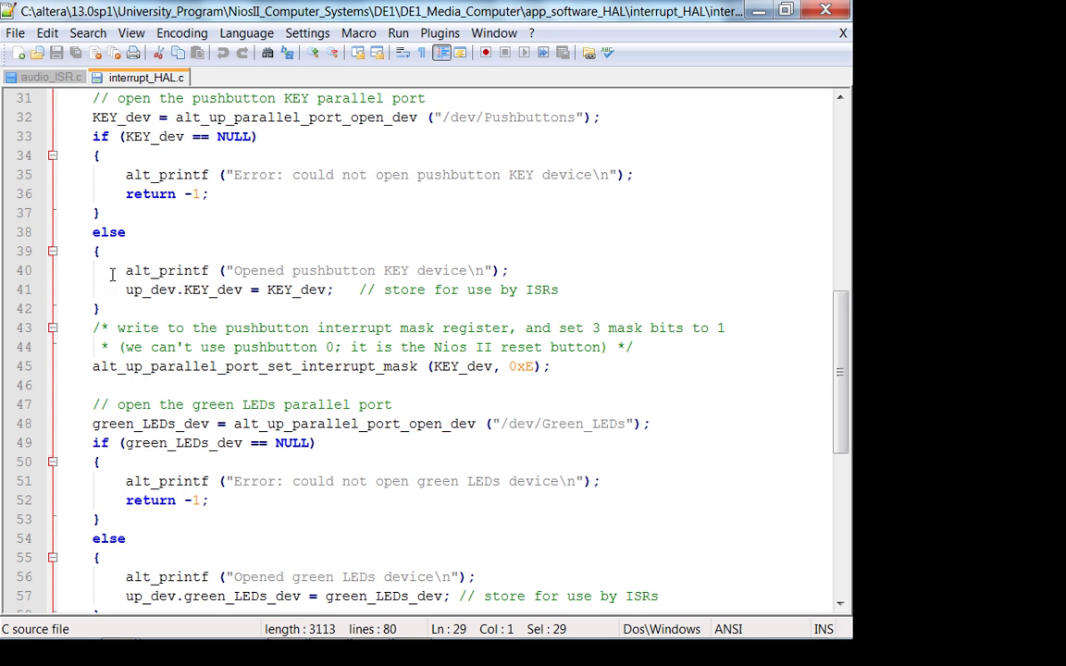
Highlight alt_printf in the pushbutton code, then the "/dev/Audio" device name in the alt_up_audio_open_dev call of interrupt_HAL.c
{"action": "left_click_drag", "start_coordinate": [118, 271], "coordinate": [213, 270]}
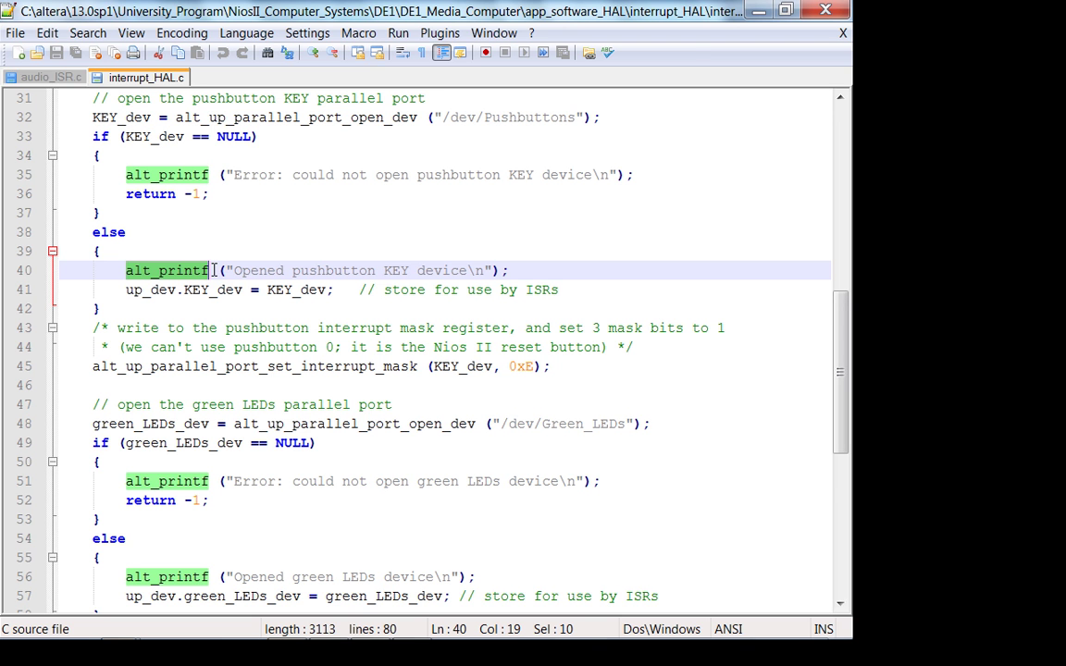
{"action": "scroll", "coordinate": [214, 266], "scroll_direction": "down", "scroll_amount": 2}
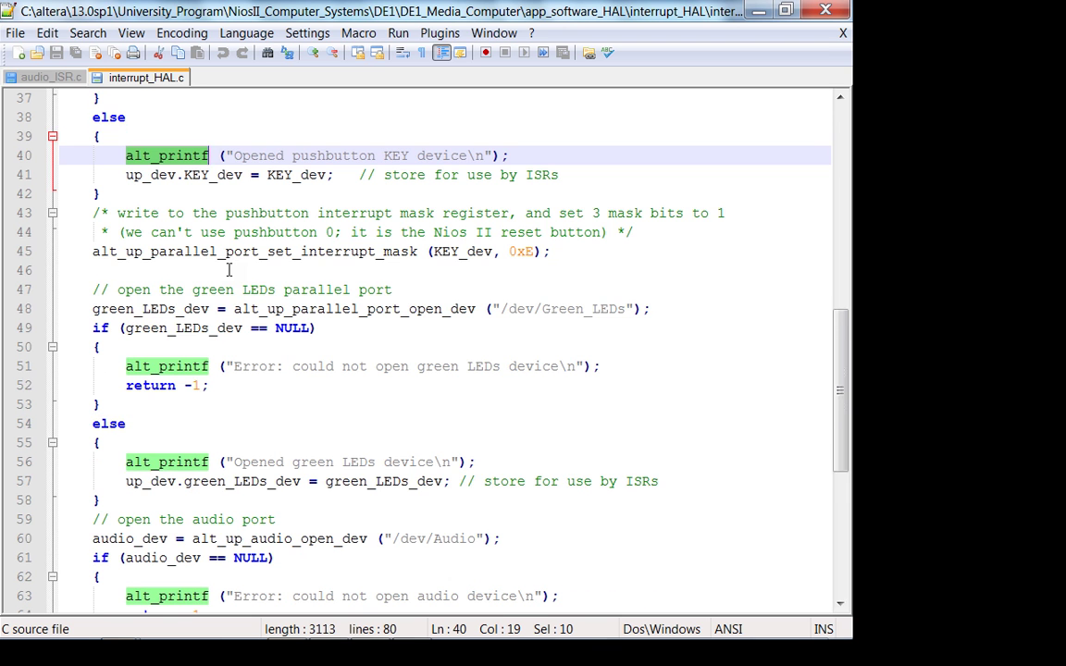
{"action": "scroll", "coordinate": [231, 262], "scroll_direction": "down", "scroll_amount": 3}
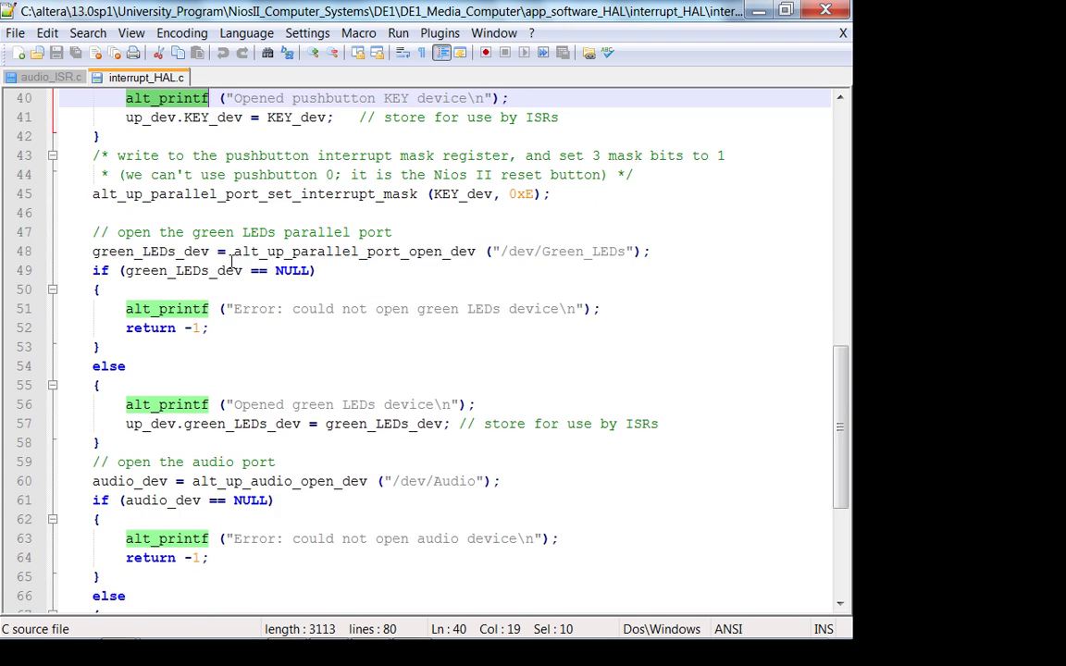
{"action": "left_click_drag", "start_coordinate": [90, 368], "coordinate": [480, 367]}
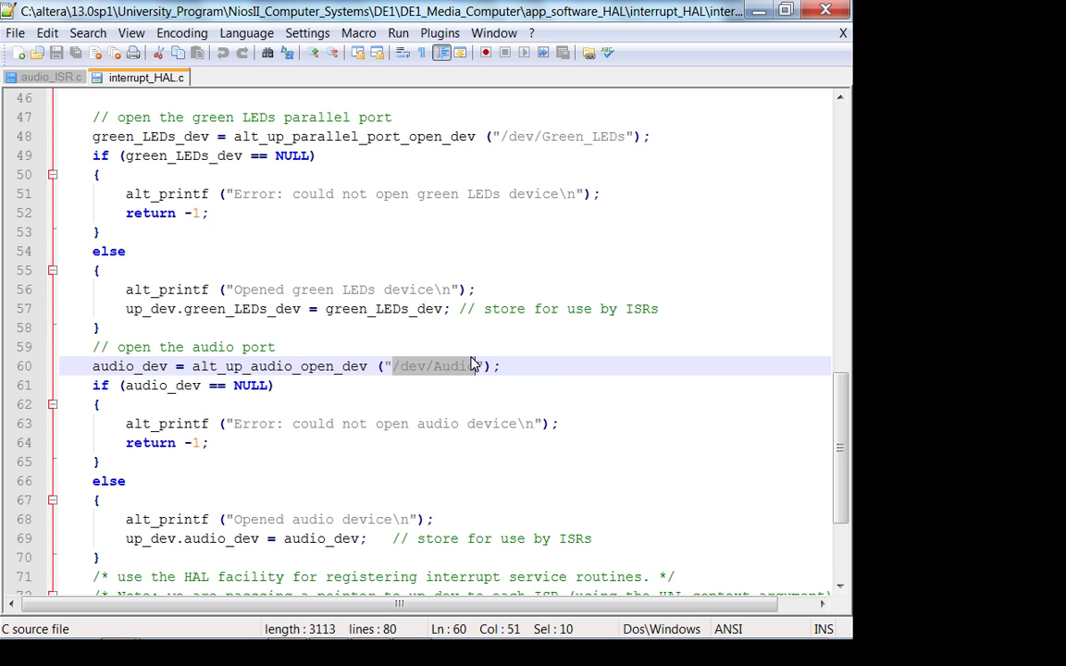
{"action": "scroll", "coordinate": [558, 390], "scroll_direction": "down", "scroll_amount": 1}
{"action": "scroll", "coordinate": [558, 389], "scroll_direction": "down", "scroll_amount": 2}
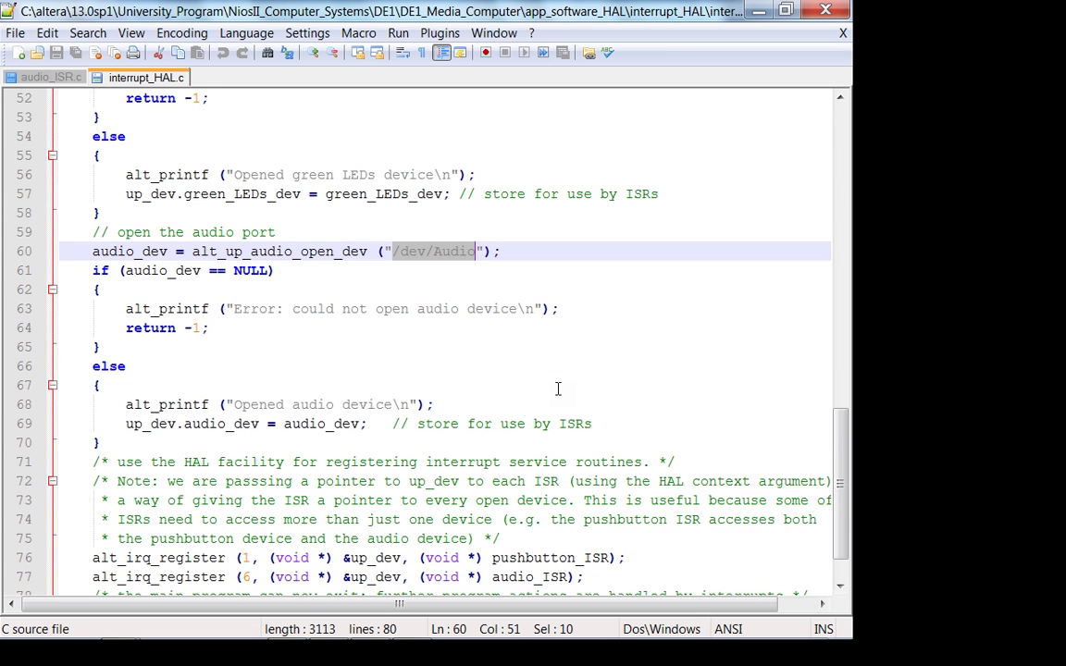
Highlight the alt_irq_register line for audio_ISR at the end of main, then its interrupt number 6
{"action": "mouse_move", "coordinate": [92, 501]}
{"action": "left_mouse_down"}
{"action": "mouse_move", "coordinate": [534, 500]}
{"action": "mouse_move", "coordinate": [543, 520]}
{"action": "mouse_move", "coordinate": [93, 519]}
{"action": "left_mouse_up"}
{"action": "left_click", "coordinate": [595, 522]}
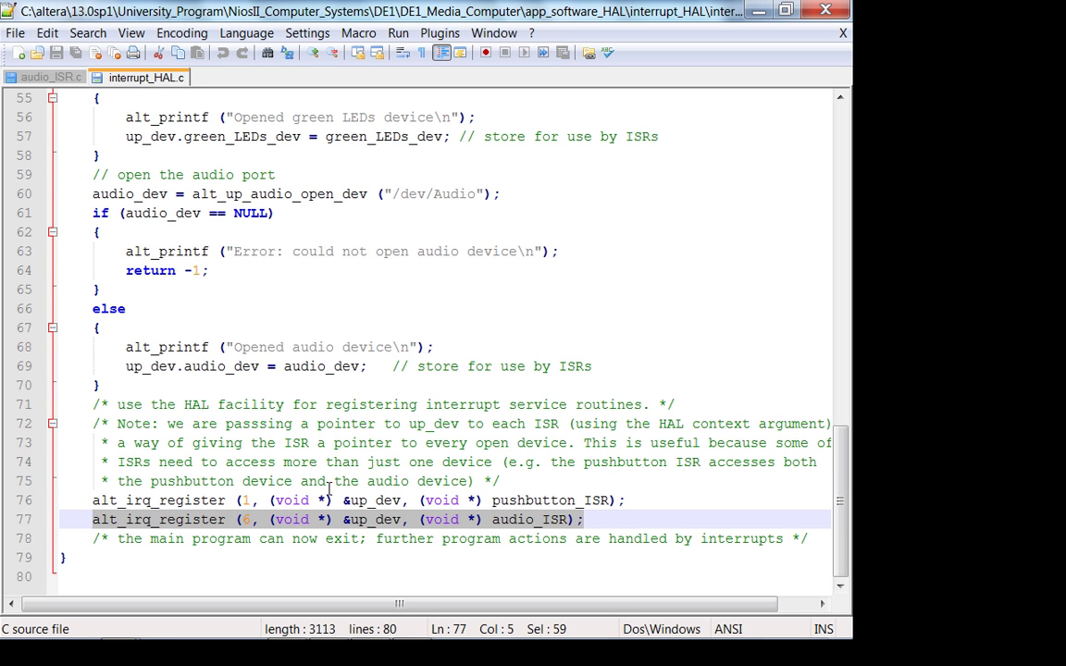
{"action": "left_click", "coordinate": [258, 526]}
{"action": "key", "text": "Left"}
{"action": "key", "text": "Left"}
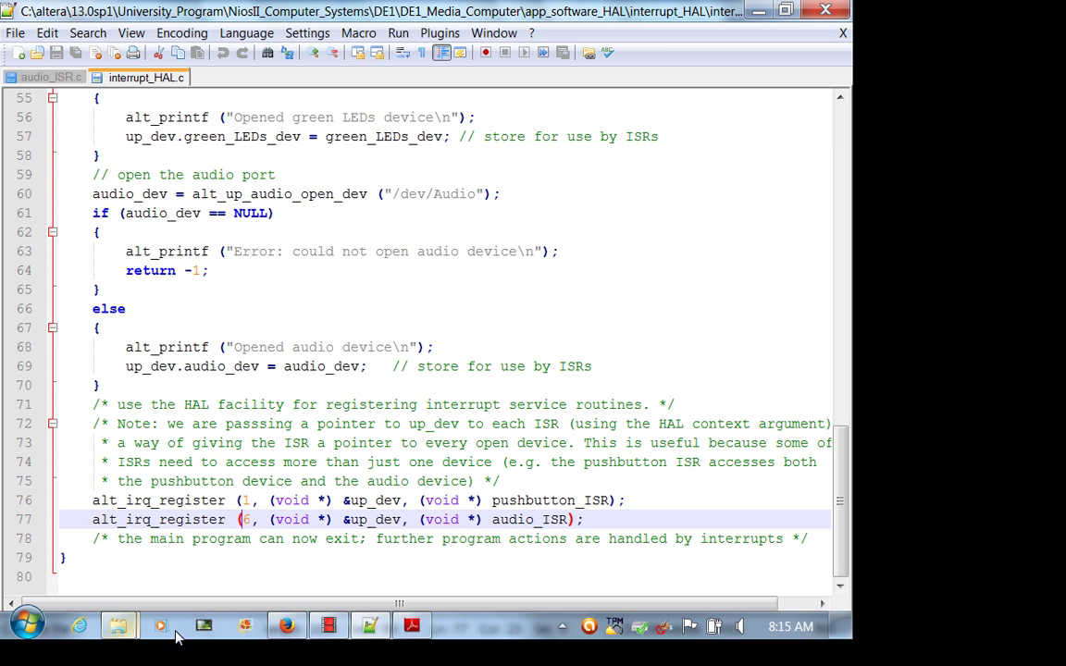
{"action": "left_click", "coordinate": [334, 628]}
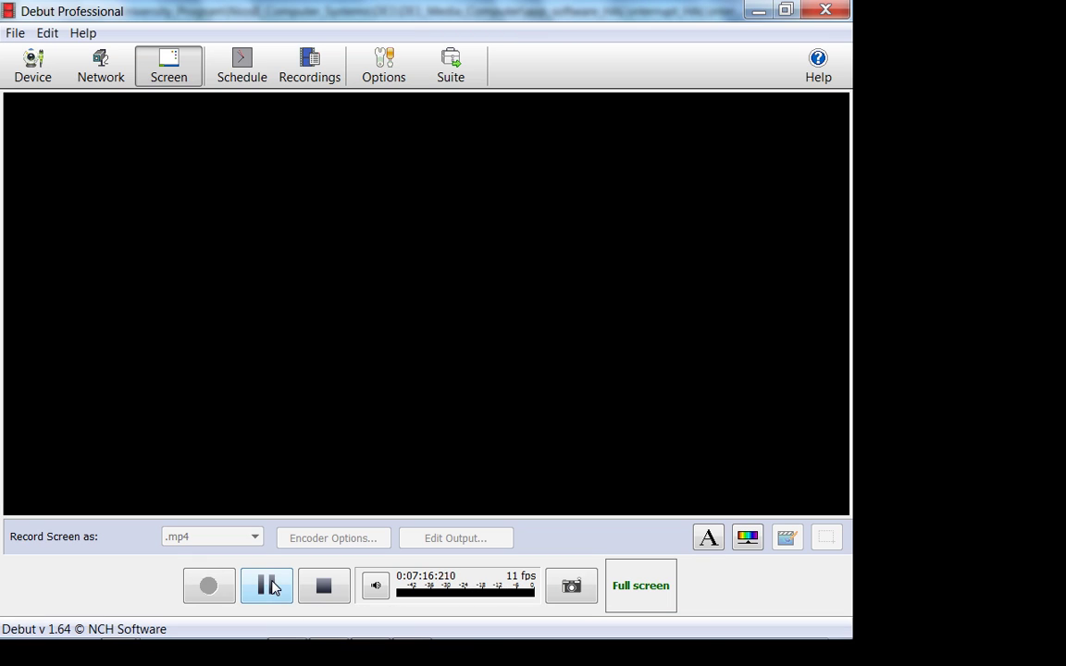
{"action": "left_click", "coordinate": [764, 11]}
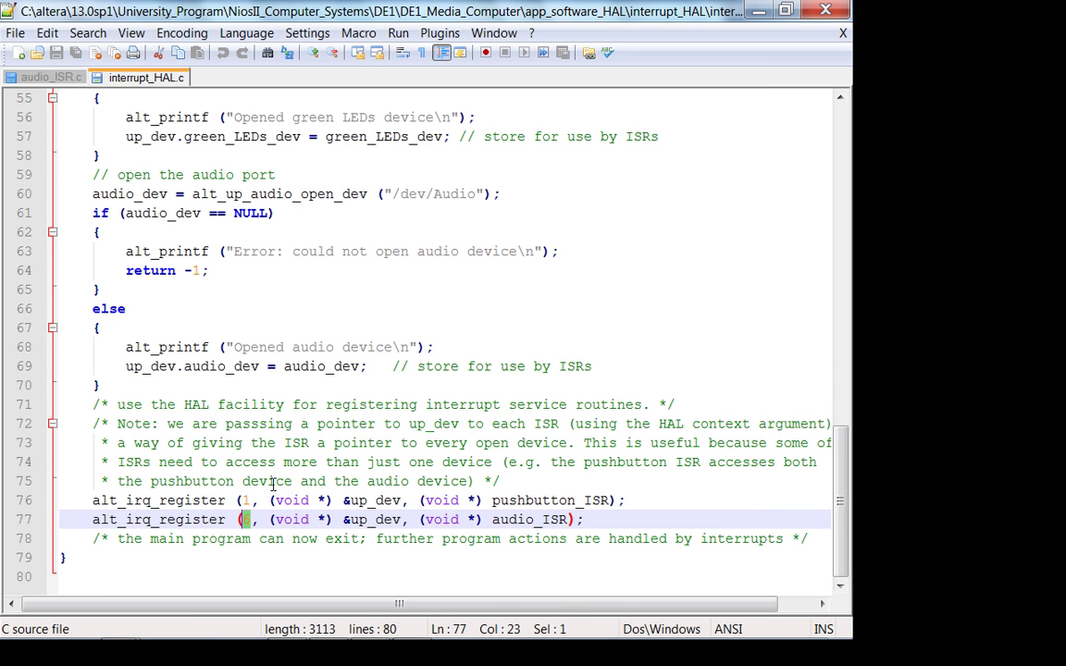
Read the note on passing up_dev to each ISR and highlight the &up_dev argument and both ISR names in the alt_irq_register calls
{"action": "double_click", "coordinate": [156, 424]}
{"action": "left_click_drag", "start_coordinate": [175, 431], "coordinate": [651, 439]}
{"action": "left_click", "coordinate": [668, 426]}
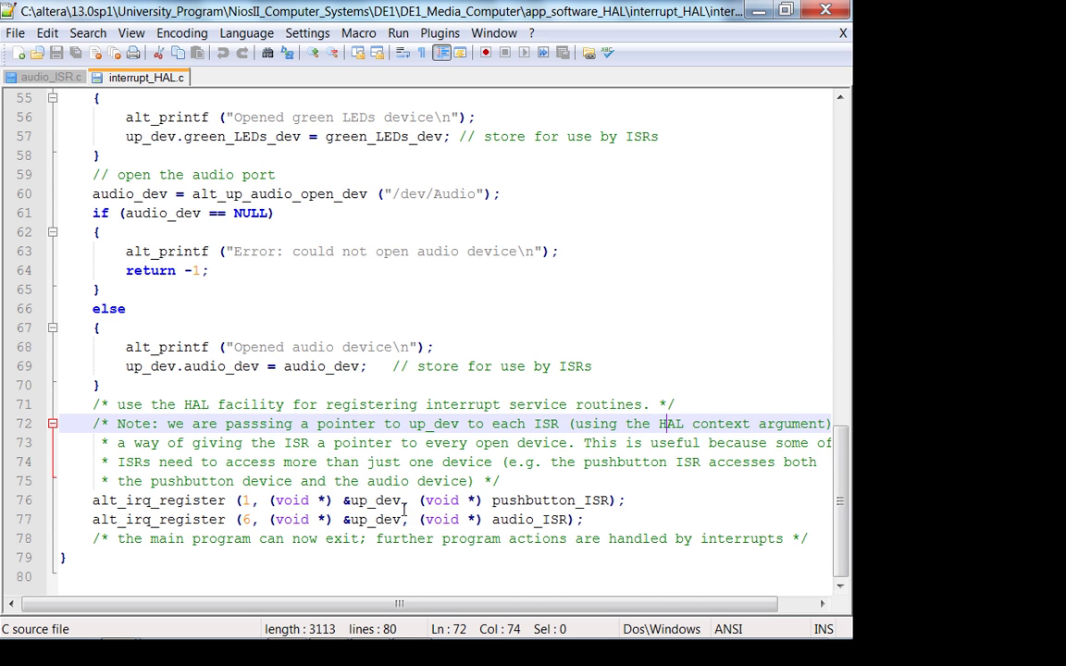
{"action": "left_click_drag", "start_coordinate": [401, 501], "coordinate": [273, 501]}
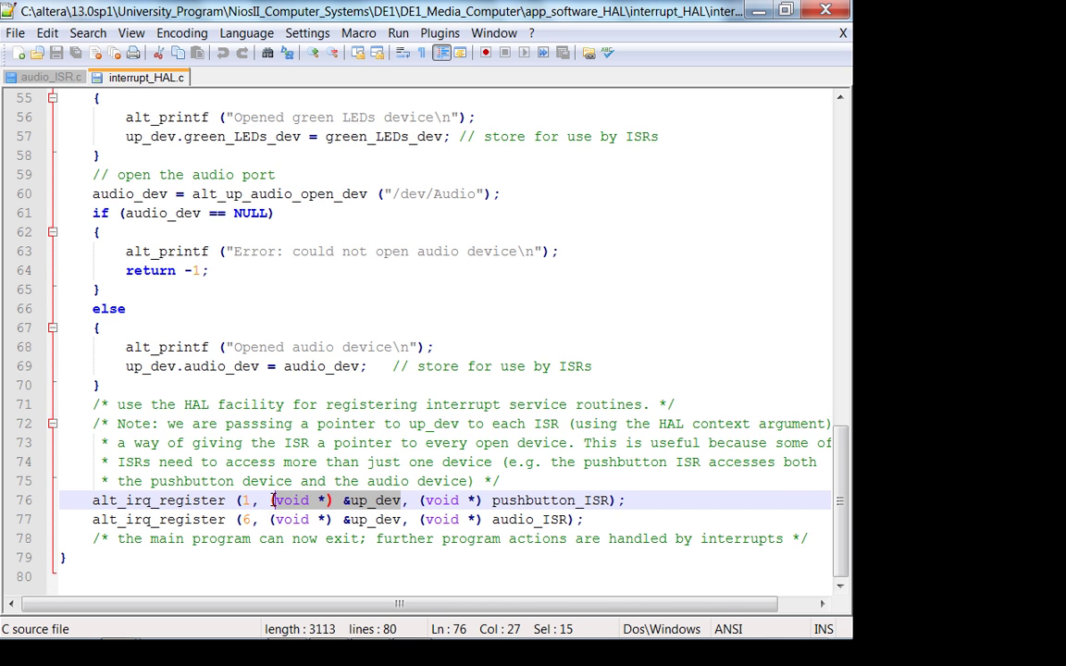
{"action": "left_click_drag", "start_coordinate": [507, 501], "coordinate": [606, 501]}
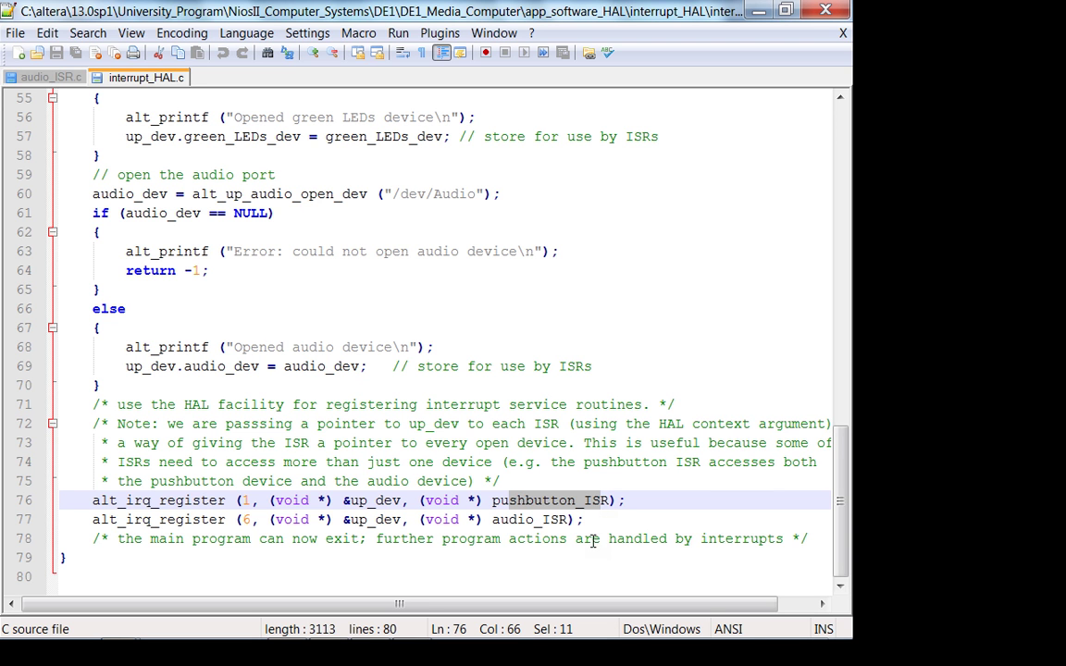
{"action": "left_click_drag", "start_coordinate": [566, 520], "coordinate": [500, 520]}
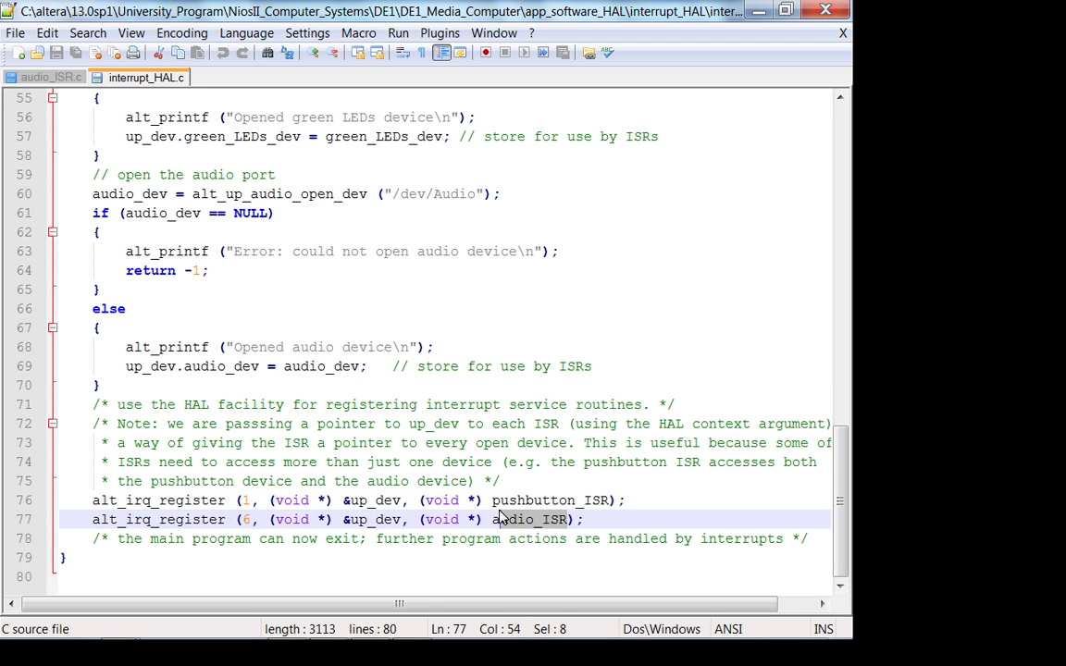
Switch to audio_ISR.c and highlight the alt_up_audio_write_interrupt_pending check
{"action": "scroll", "coordinate": [500, 519], "scroll_direction": "up", "scroll_amount": 2}
{"action": "left_click", "coordinate": [19, 78]}
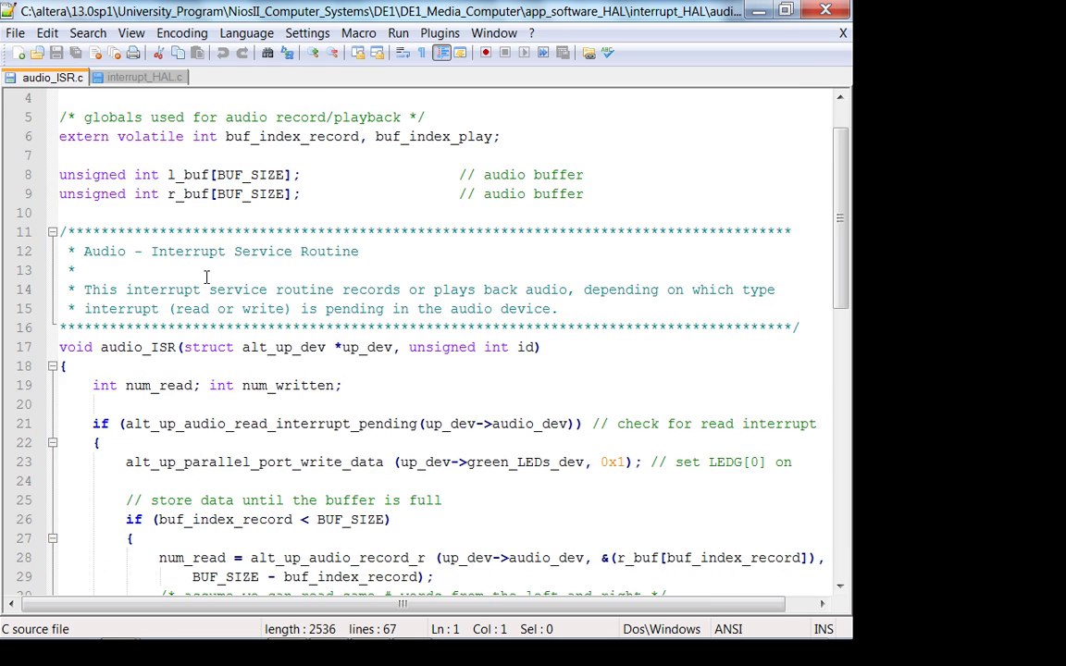
{"action": "scroll", "coordinate": [287, 424], "scroll_direction": "down", "scroll_amount": 5}
{"action": "scroll", "coordinate": [287, 424], "scroll_direction": "down", "scroll_amount": 3}
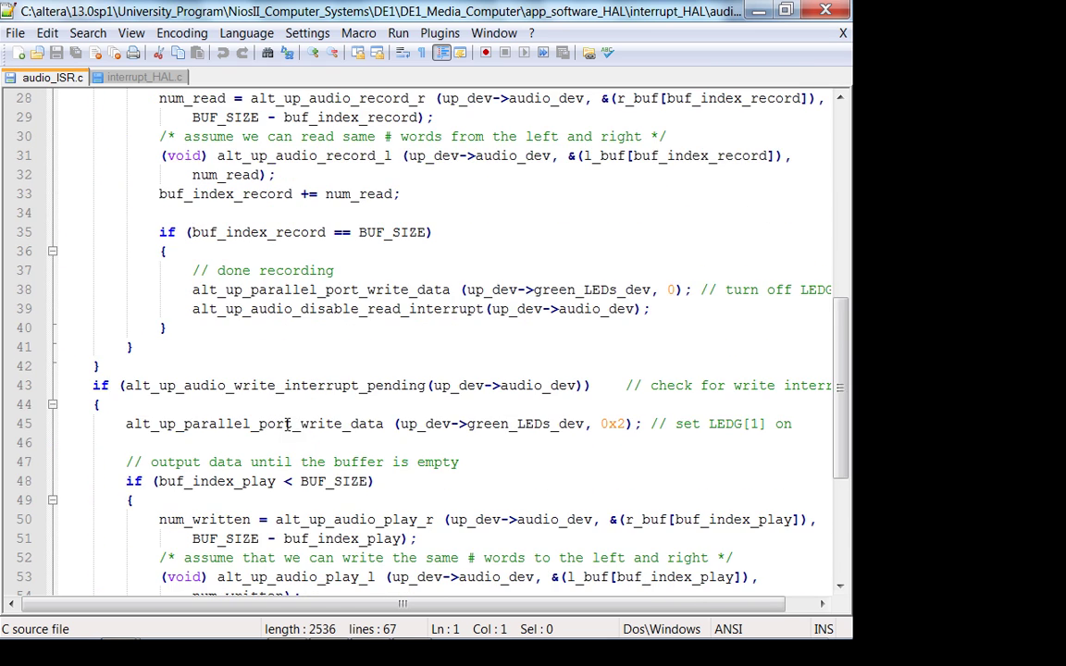
{"action": "scroll", "coordinate": [288, 424], "scroll_direction": "down", "scroll_amount": 2}
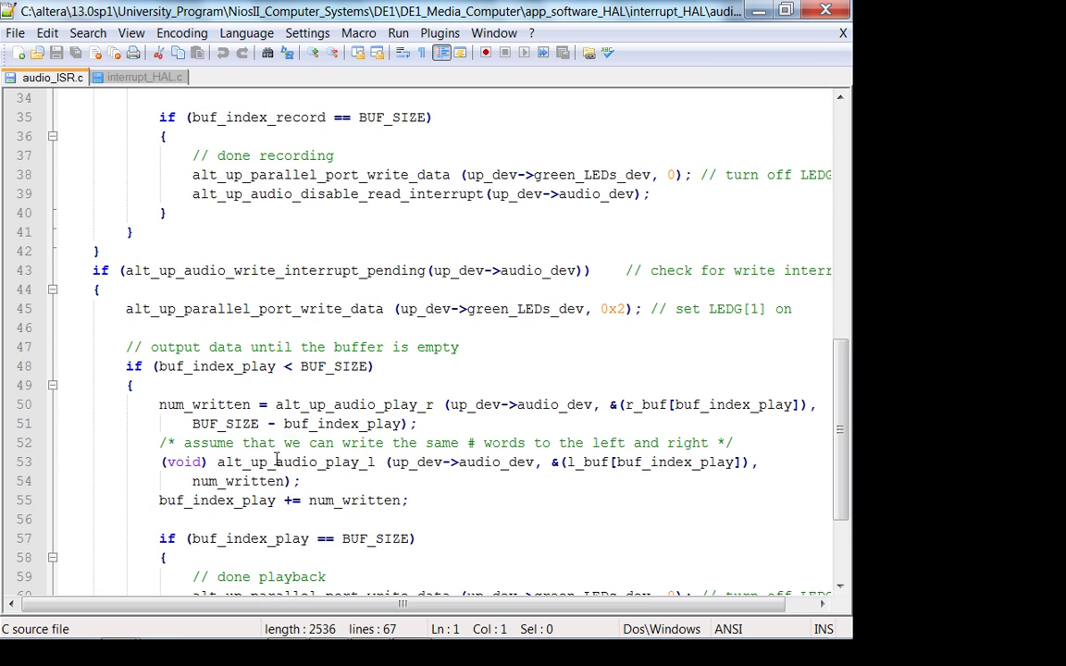
{"action": "left_click_drag", "start_coordinate": [120, 270], "coordinate": [569, 270]}
Highlight the struct alt_up_dev *up_dev parameter in the audio_ISR function header
{"action": "scroll", "coordinate": [504, 381], "scroll_direction": "up", "scroll_amount": 10}
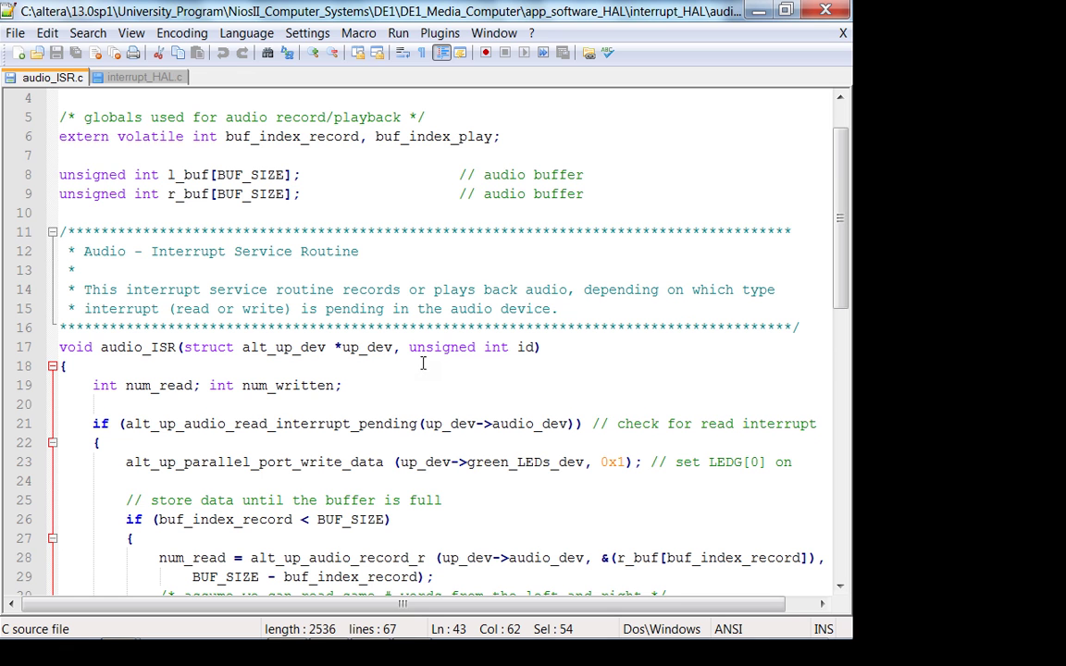
{"action": "left_click", "coordinate": [396, 347]}
{"action": "left_click_drag", "start_coordinate": [397, 347], "coordinate": [188, 341]}
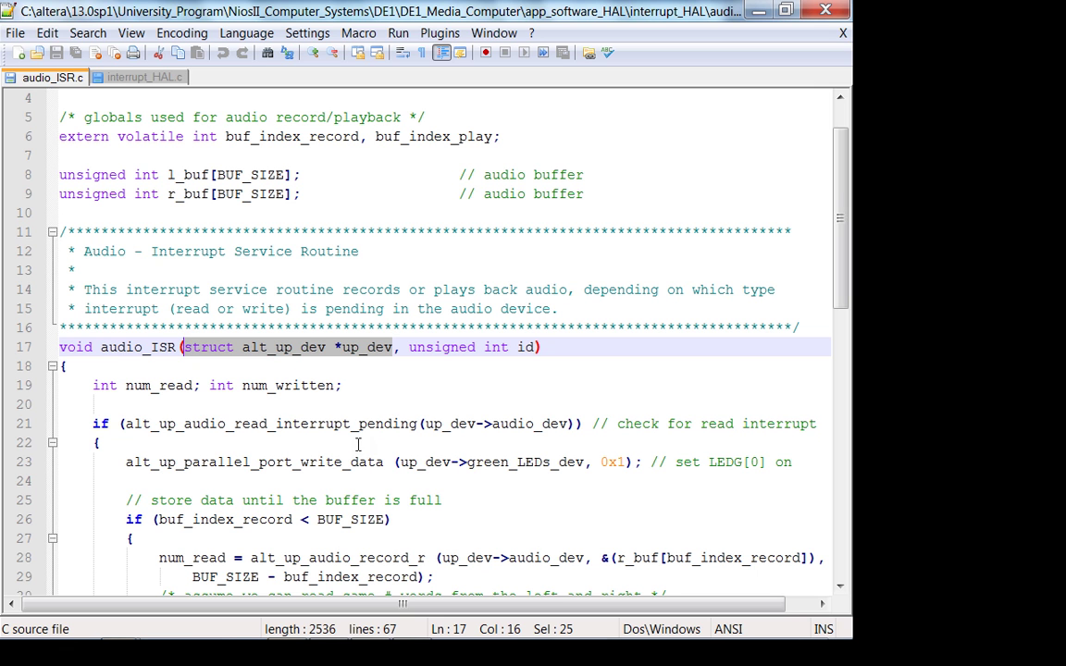
Return to interrupt_HAL.c and highlight the void * and unsigned int parameter types in the audio_ISR prototype
{"action": "left_click", "coordinate": [134, 77]}
{"action": "scroll", "coordinate": [211, 245], "scroll_direction": "up", "scroll_amount": 10}
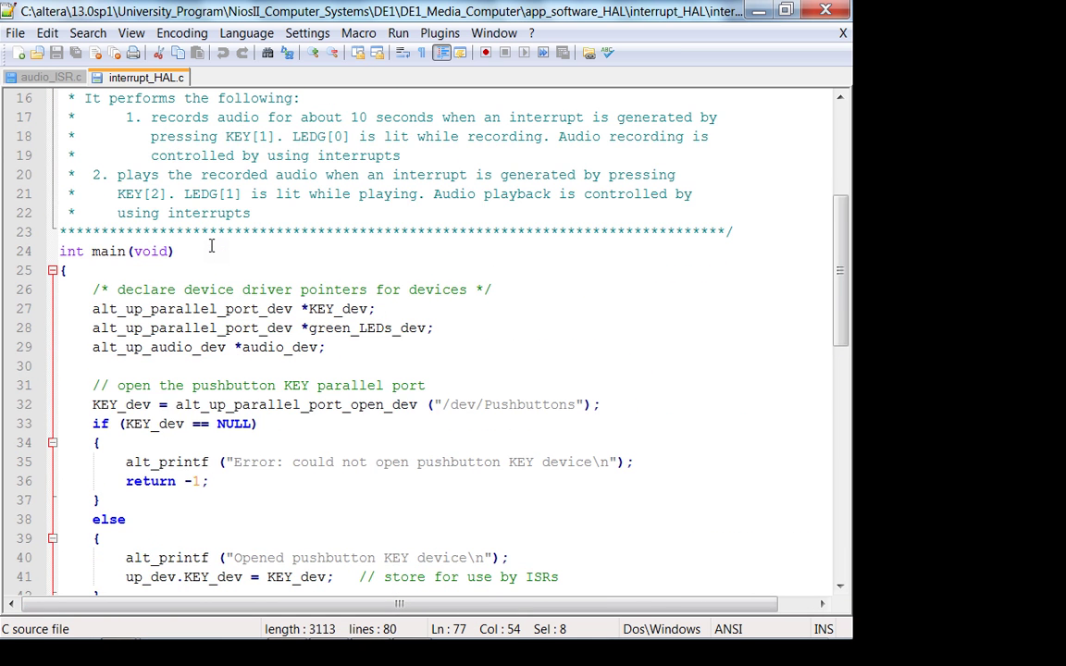
{"action": "scroll", "coordinate": [211, 245], "scroll_direction": "up", "scroll_amount": 5}
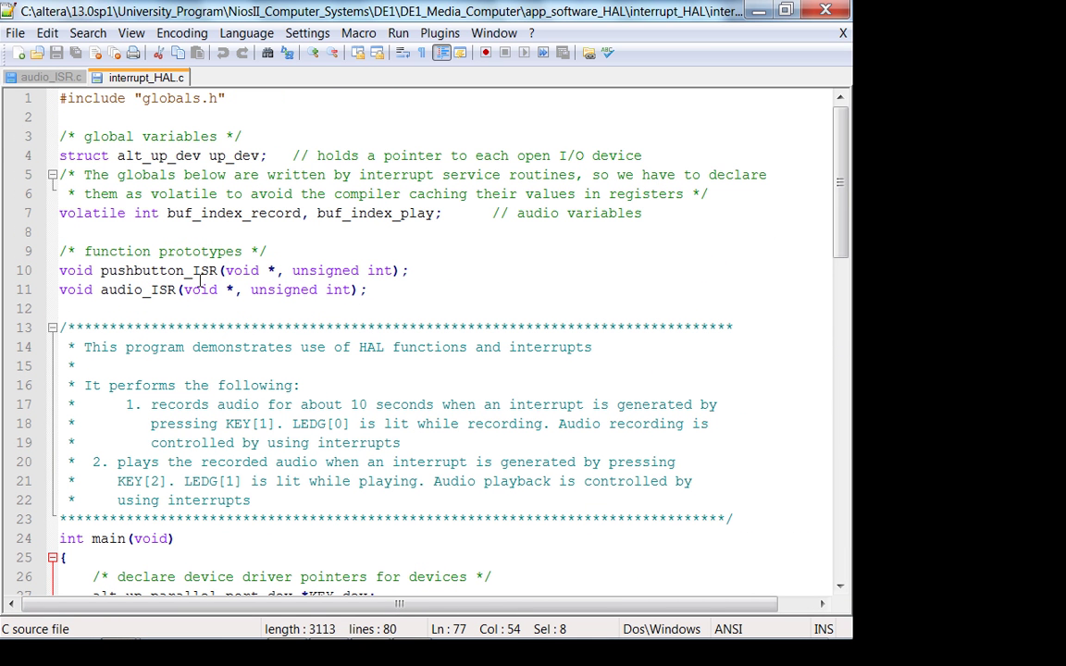
{"action": "left_click_drag", "start_coordinate": [184, 290], "coordinate": [237, 290]}
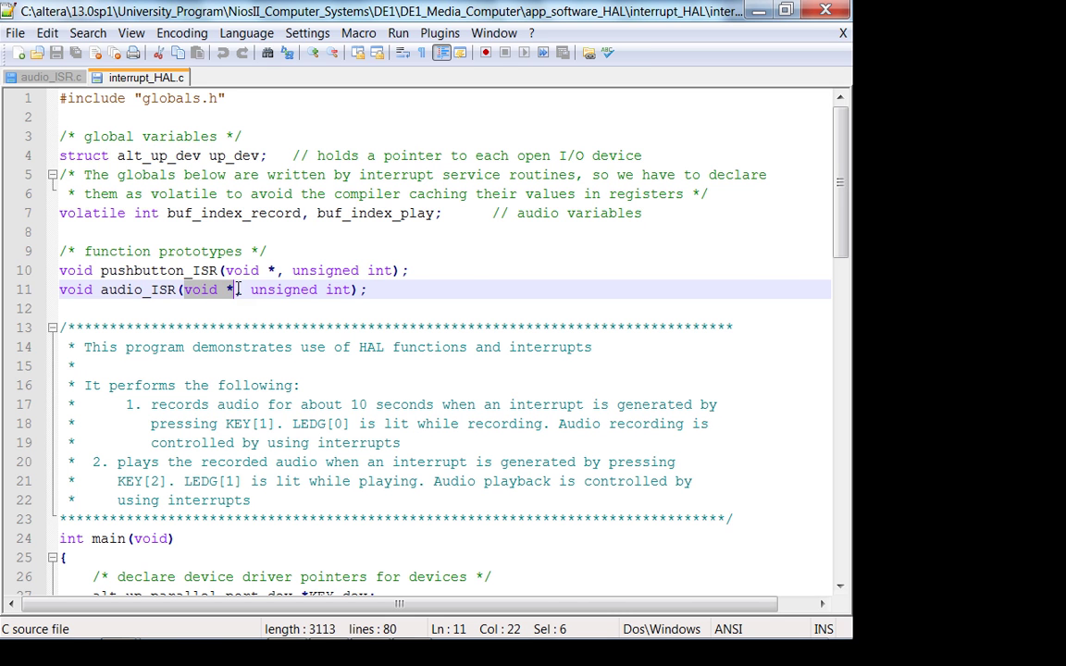
{"action": "left_click_drag", "start_coordinate": [251, 290], "coordinate": [344, 290]}
{"action": "scroll", "coordinate": [361, 249], "scroll_direction": "down", "scroll_amount": 8}
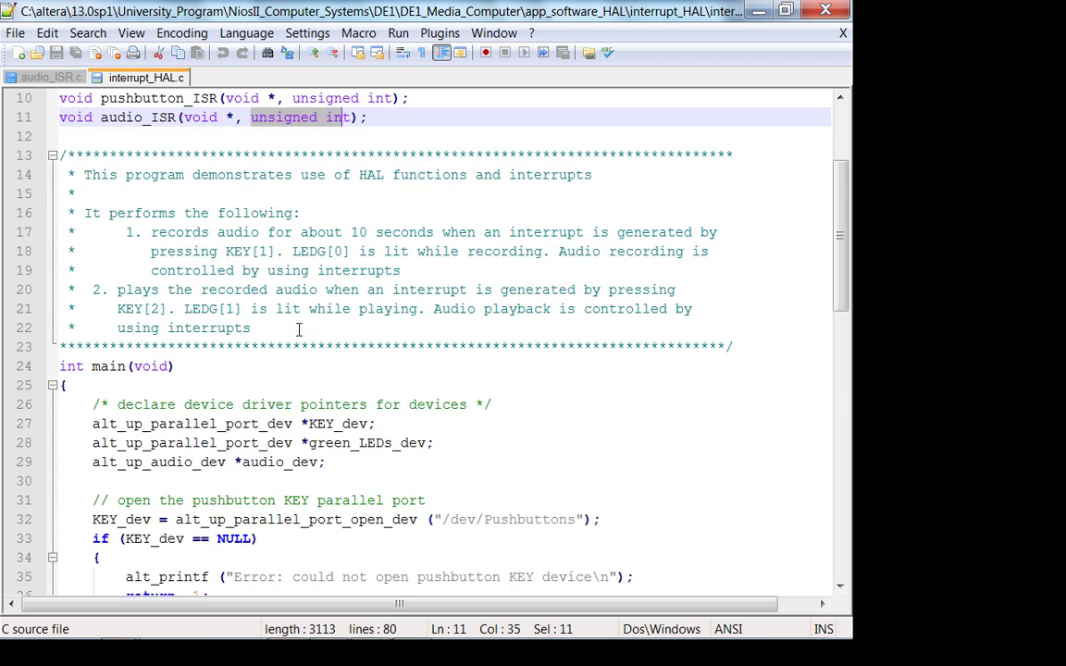
Go back to audio_ISR.c and highlight the unsigned int type of the id parameter in the audio_ISR header
{"action": "left_click", "coordinate": [37, 77]}
{"action": "scroll", "coordinate": [328, 379], "scroll_direction": "down", "scroll_amount": 1}
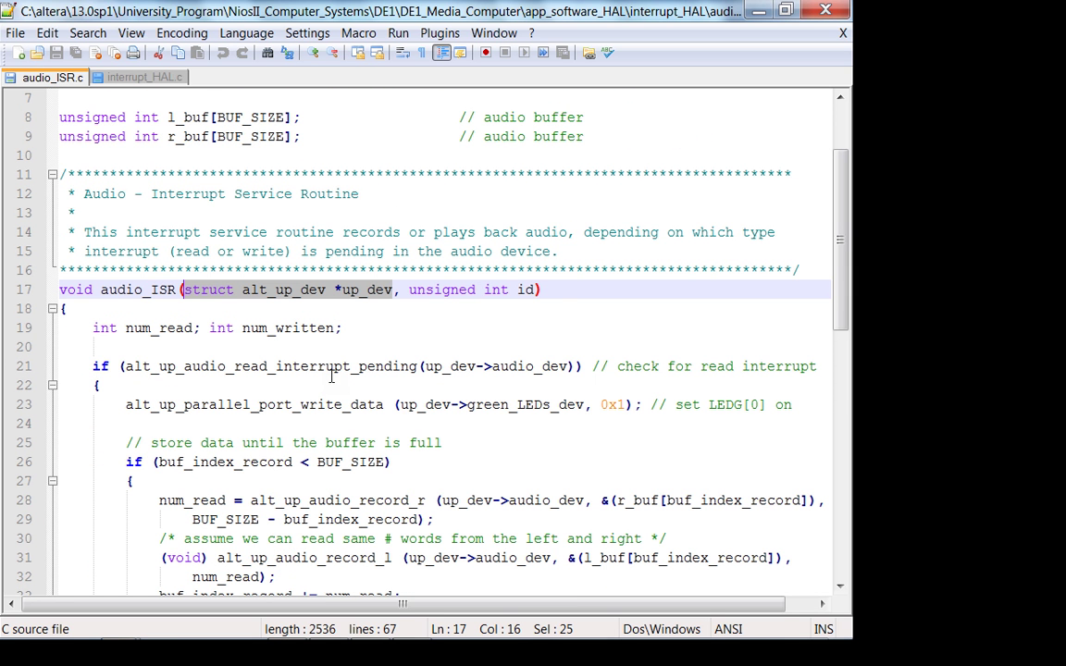
{"action": "left_click_drag", "start_coordinate": [434, 290], "coordinate": [492, 290]}
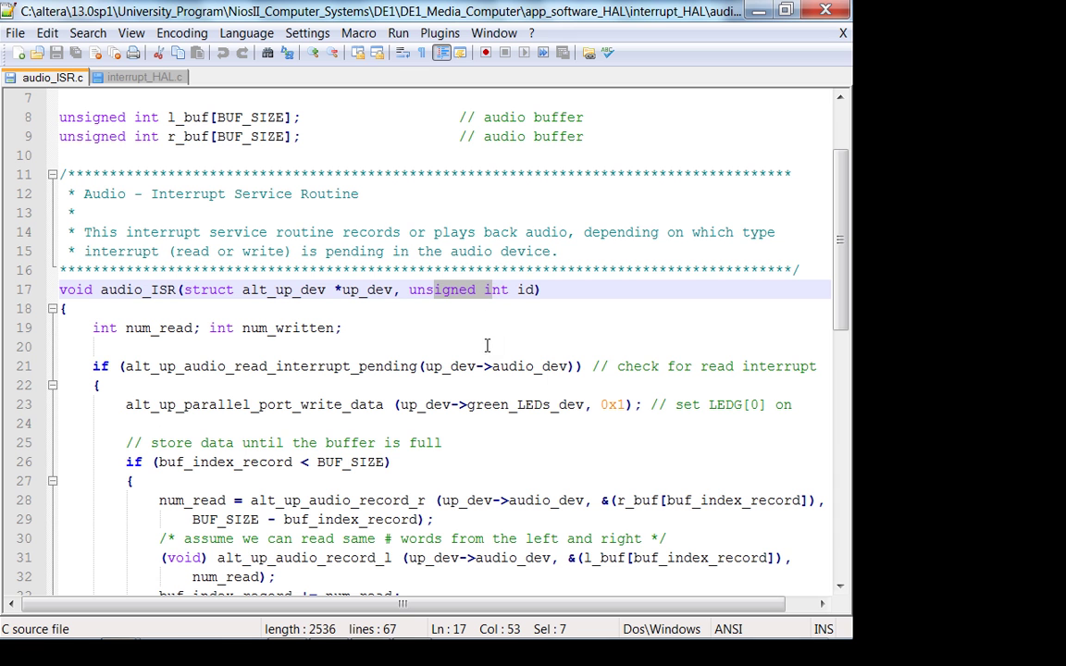
Examine the read and write interrupt pending checks in audio_ISR and highlight the done recording code that disables the read interrupt
{"action": "left_click", "coordinate": [440, 366]}
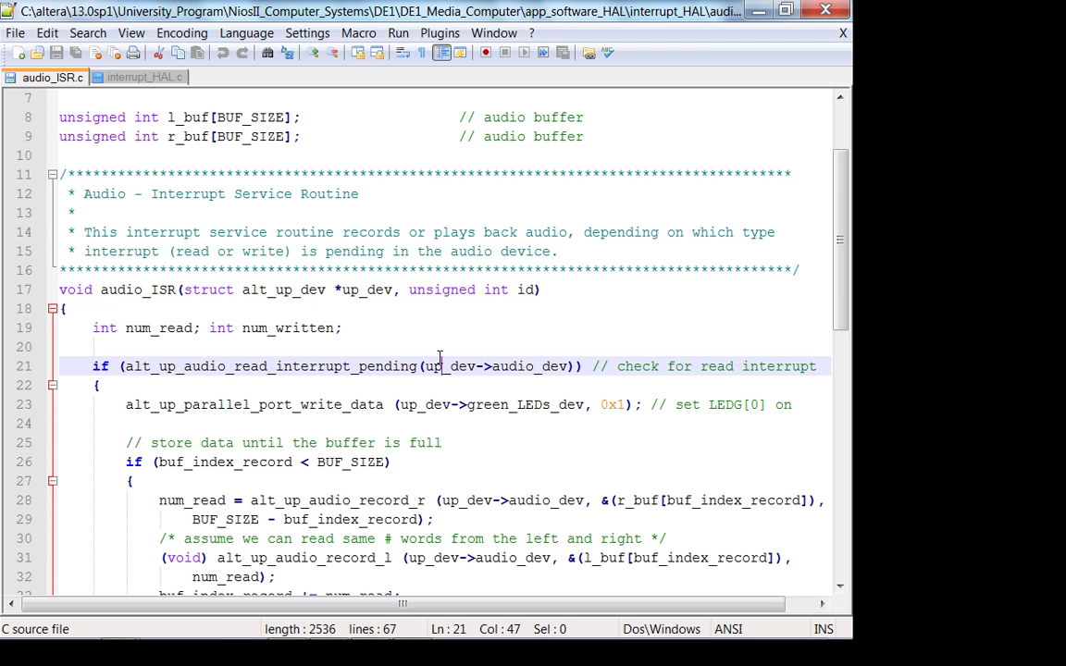
{"action": "scroll", "coordinate": [421, 407], "scroll_direction": "down", "scroll_amount": 3}
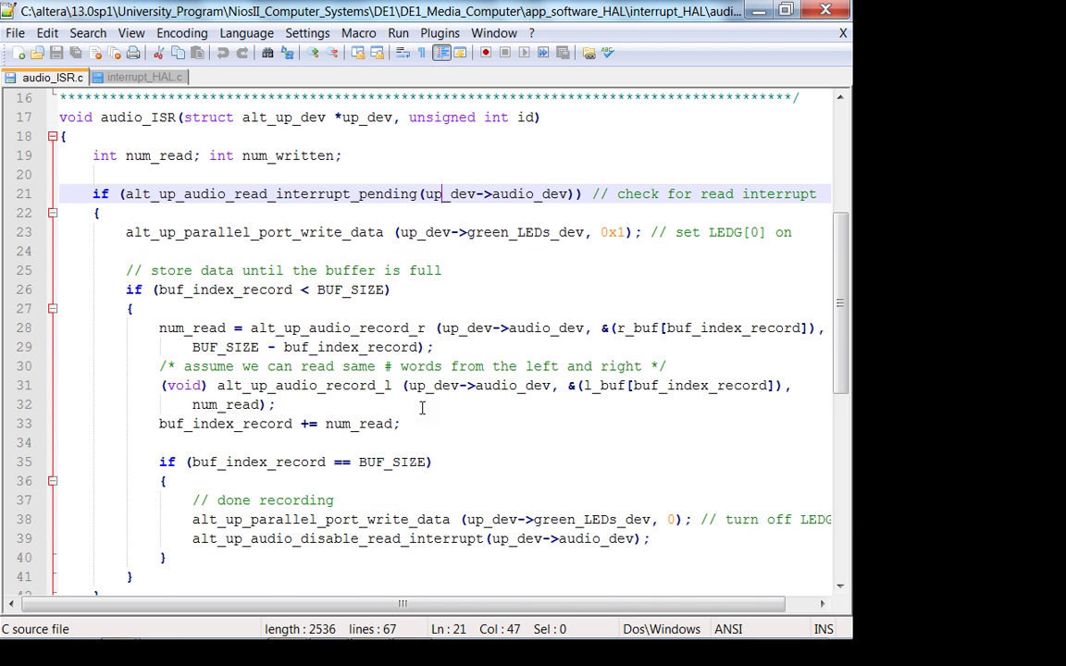
{"action": "scroll", "coordinate": [421, 407], "scroll_direction": "down", "scroll_amount": 6}
{"action": "left_click", "coordinate": [353, 273]}
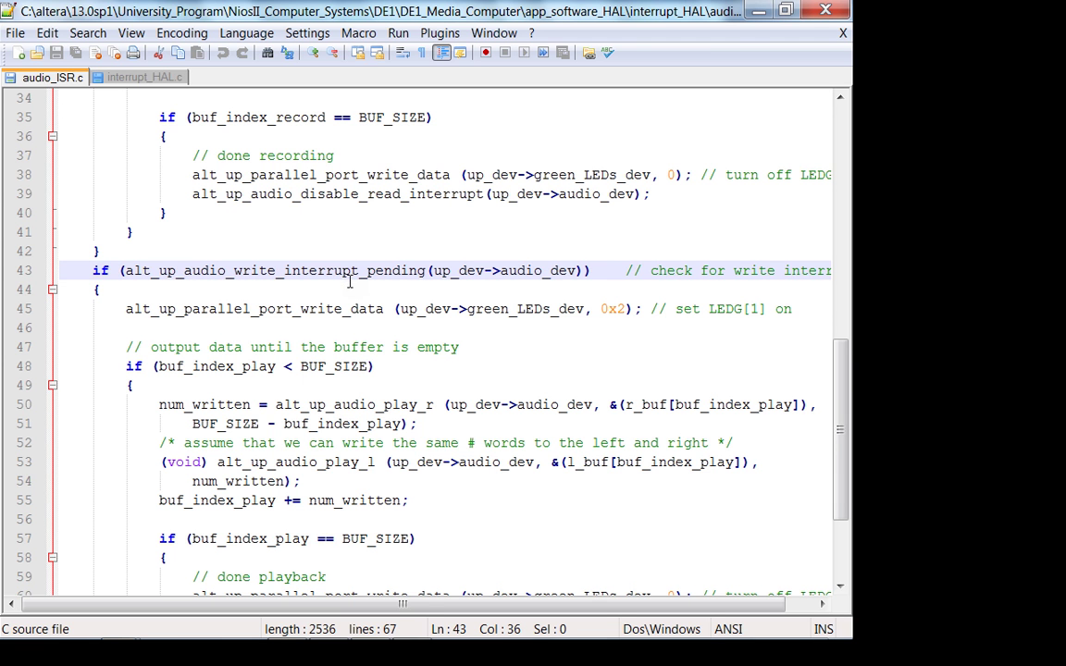
{"action": "scroll", "coordinate": [350, 281], "scroll_direction": "up", "scroll_amount": 4}
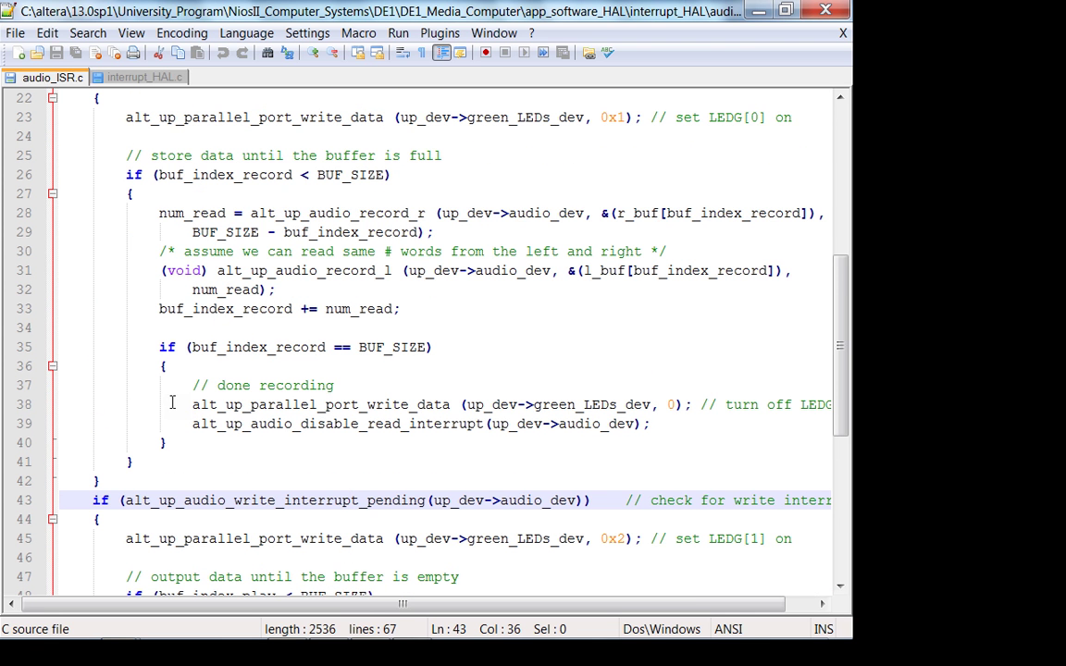
{"action": "left_click_drag", "start_coordinate": [193, 385], "coordinate": [218, 424]}
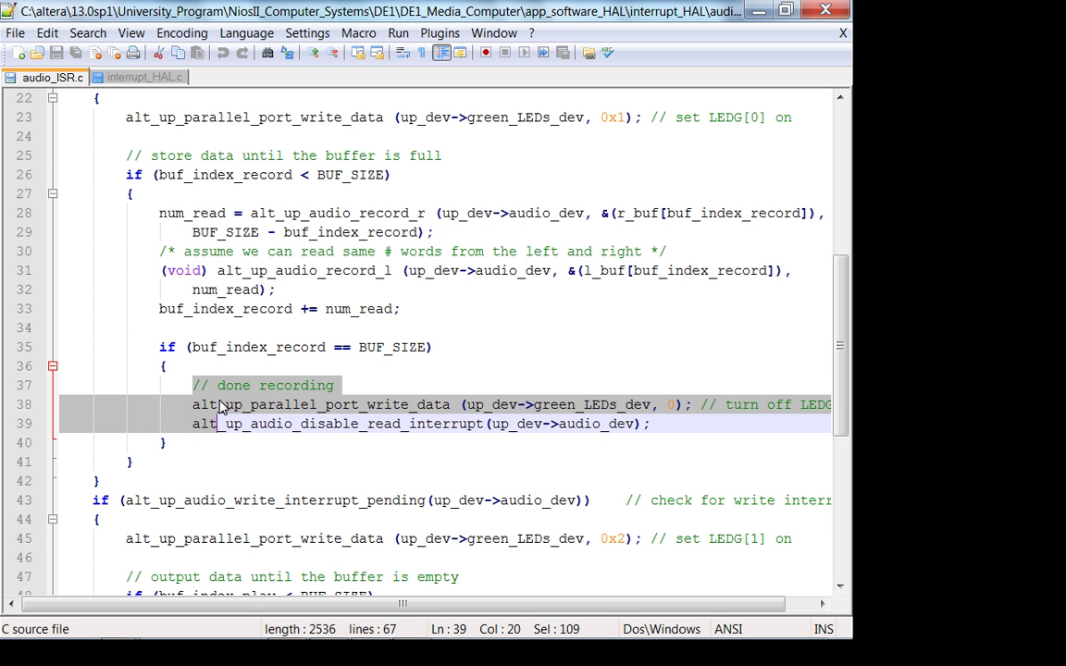
{"action": "scroll", "coordinate": [221, 407], "scroll_direction": "down", "scroll_amount": 6}
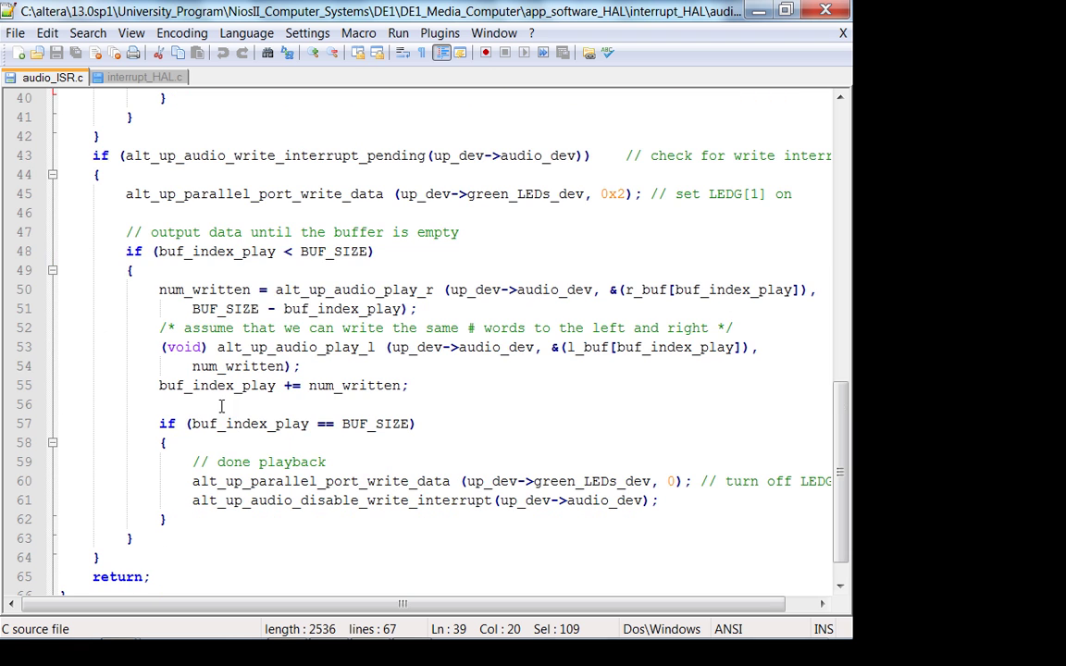
Highlight the alt_up_audio_play_r and alt_up_audio_play_l function names in the write interrupt code
{"action": "left_click_drag", "start_coordinate": [233, 251], "coordinate": [460, 501]}
{"action": "left_click", "coordinate": [442, 289]}
{"action": "left_click_drag", "start_coordinate": [442, 289], "coordinate": [268, 290]}
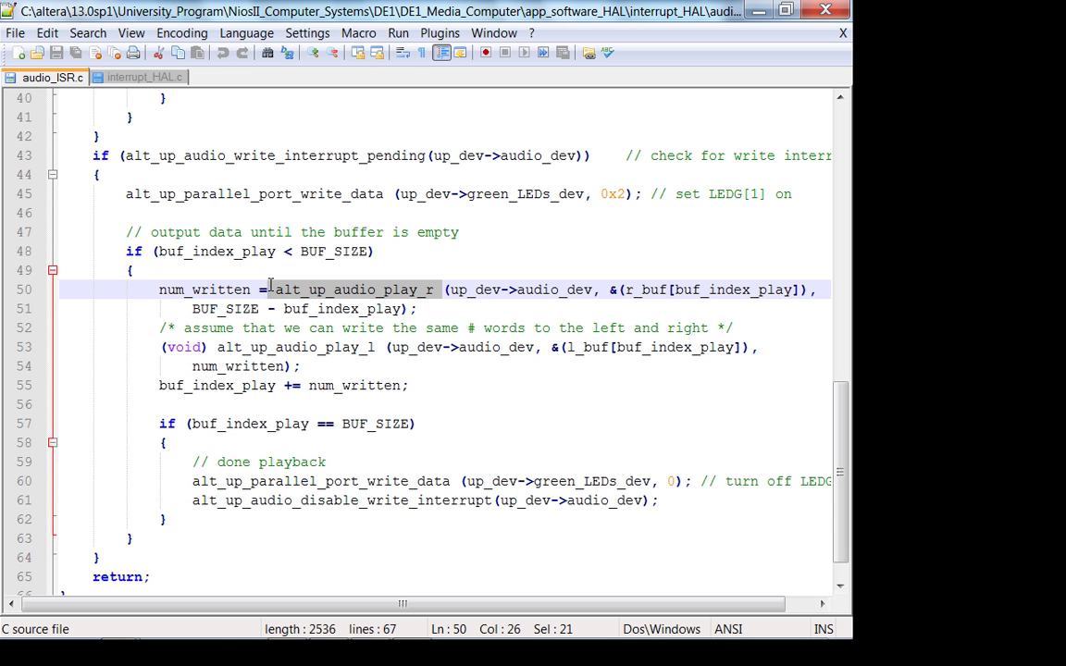
{"action": "left_click", "coordinate": [378, 347]}
{"action": "left_click_drag", "start_coordinate": [378, 347], "coordinate": [217, 347]}
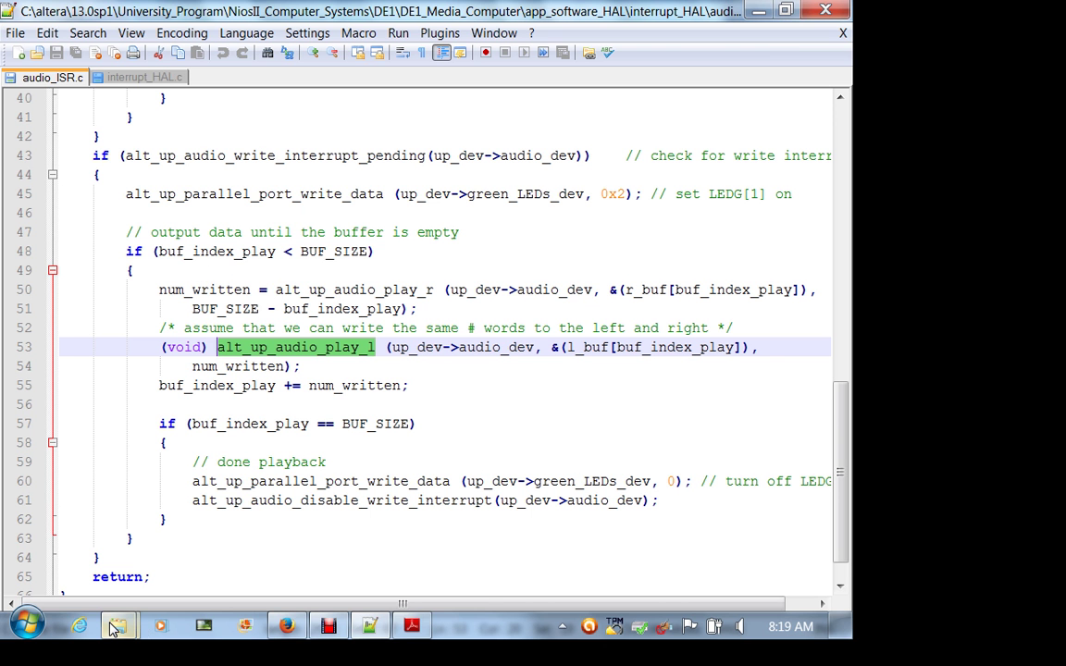
Switch to the interrupt_HAL window in Windows Explorer and go up to the app_software_HAL folder
{"action": "left_click", "coordinate": [111, 628]}
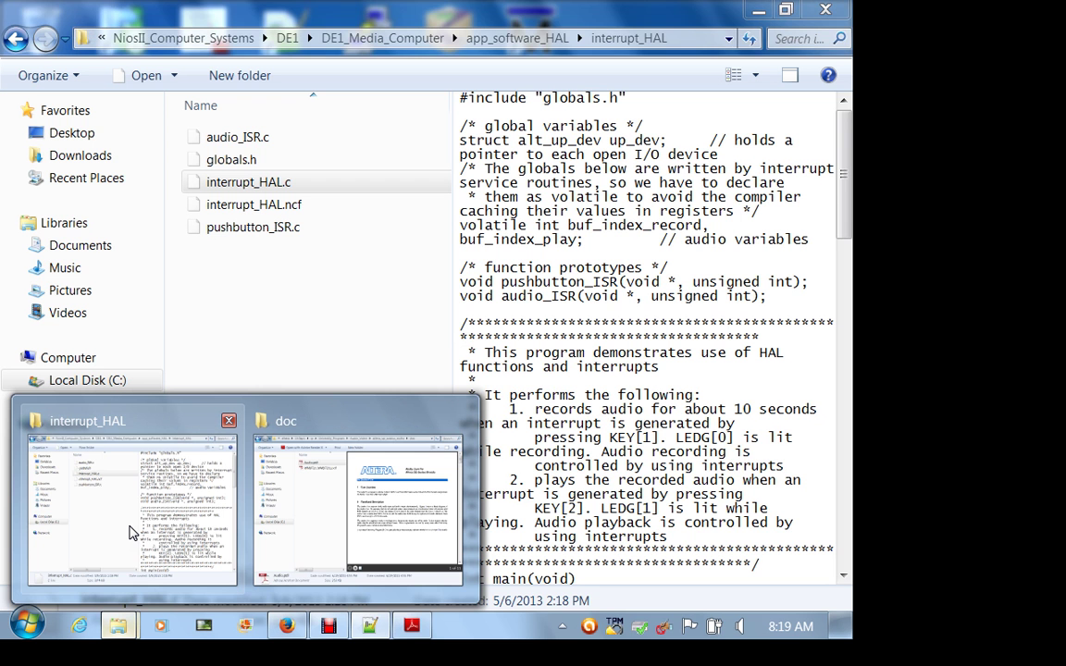
{"action": "left_click", "coordinate": [130, 531]}
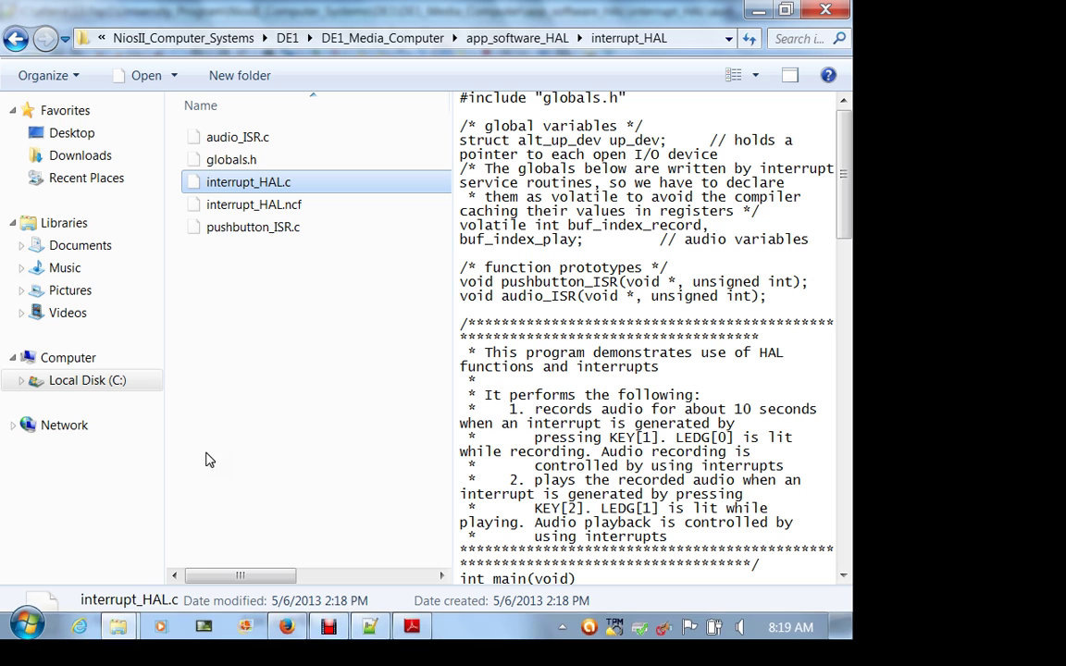
{"action": "left_click", "coordinate": [498, 45]}
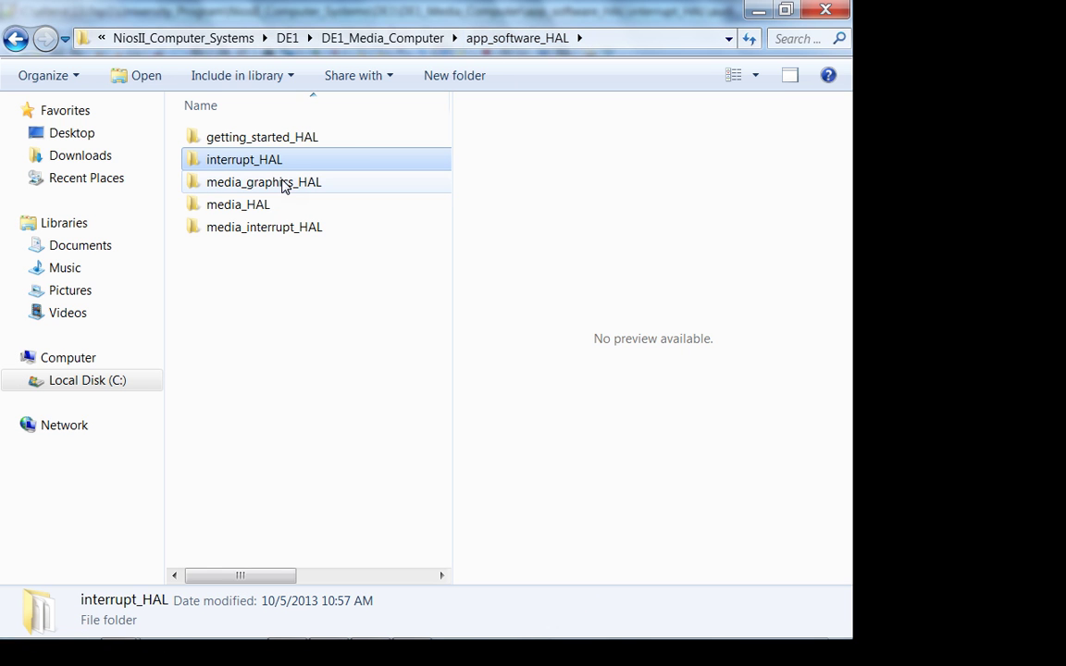
Open PS2_ISR.c from the media_interrupt_HAL folder in Notepad++
{"action": "double_click", "coordinate": [274, 226]}
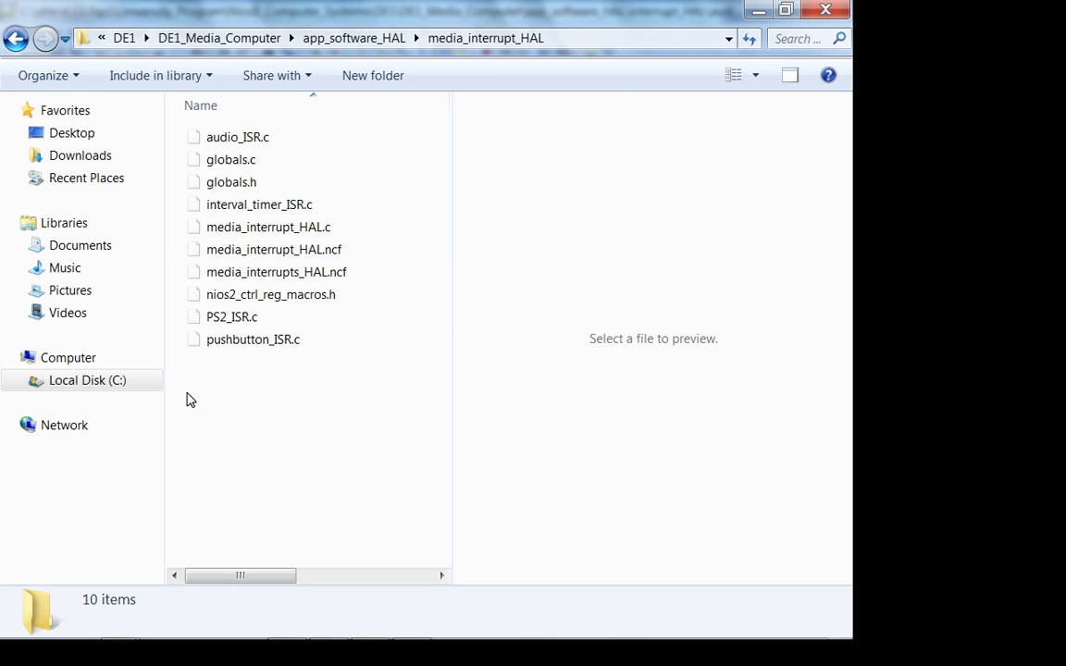
{"action": "left_click", "coordinate": [222, 319]}
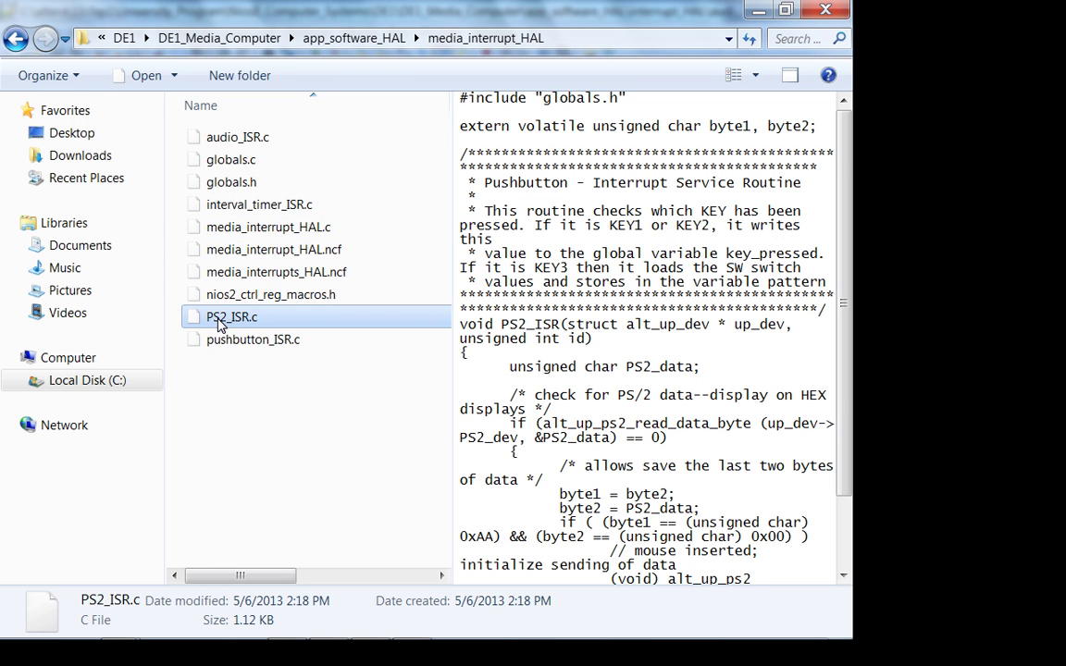
{"action": "right_click", "coordinate": [220, 322]}
{"action": "left_click", "coordinate": [144, 389]}
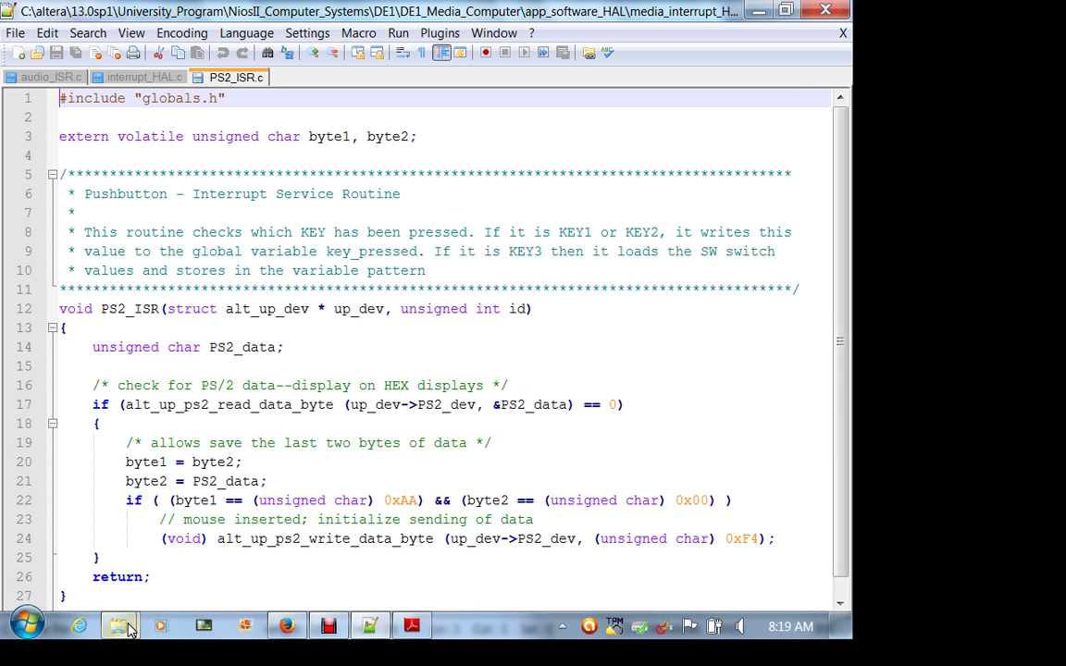
Switch to the audio doc window in Windows Explorer, go up to University_Program and open PS2_Controller.pdf from the Input_Output folder
{"action": "mouse_move", "coordinate": [118, 627]}
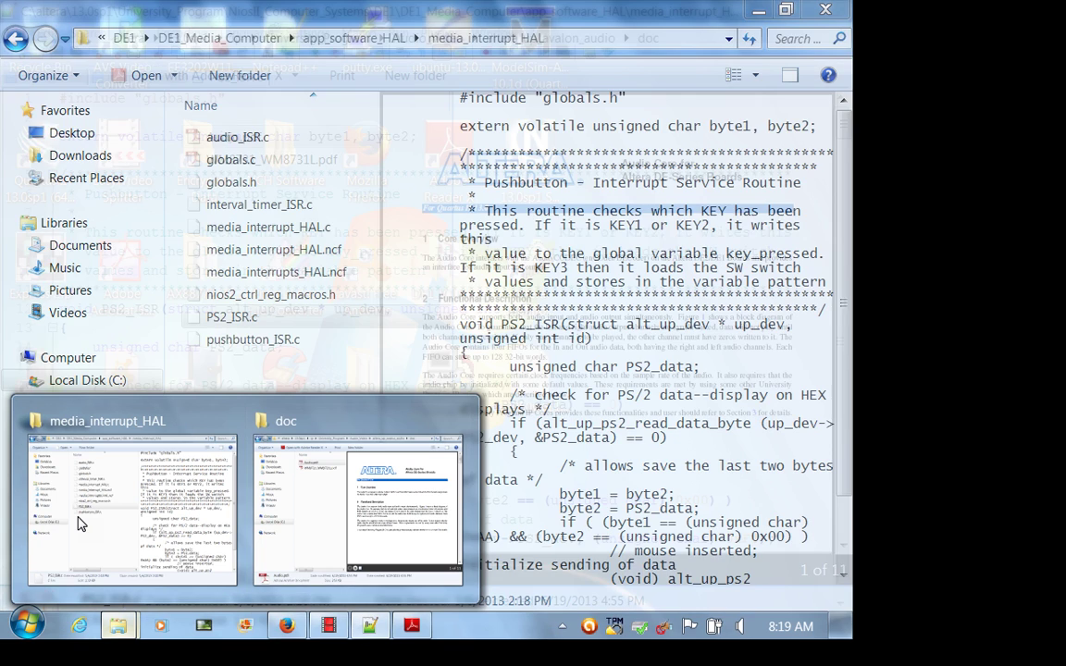
{"action": "left_click", "coordinate": [85, 519]}
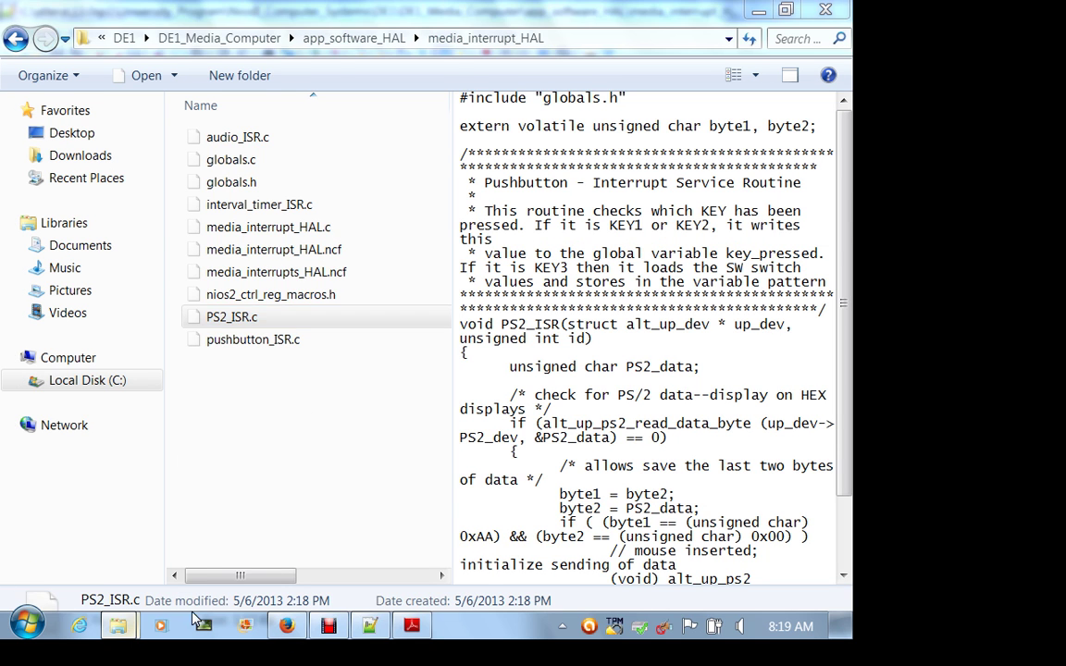
{"action": "left_click", "coordinate": [213, 532]}
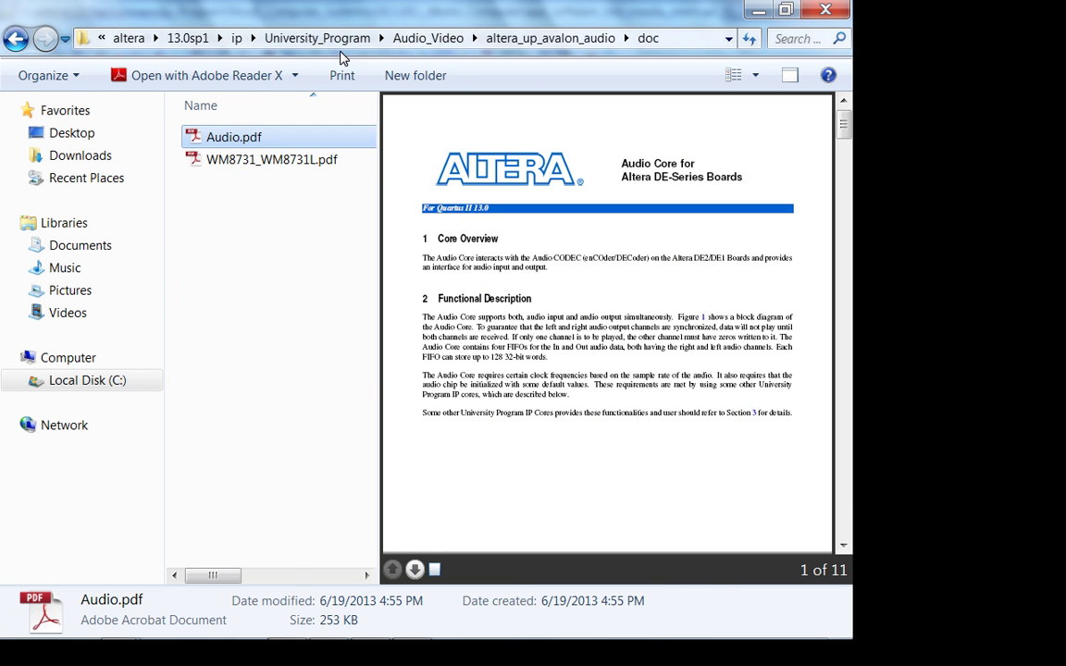
{"action": "left_click", "coordinate": [344, 42]}
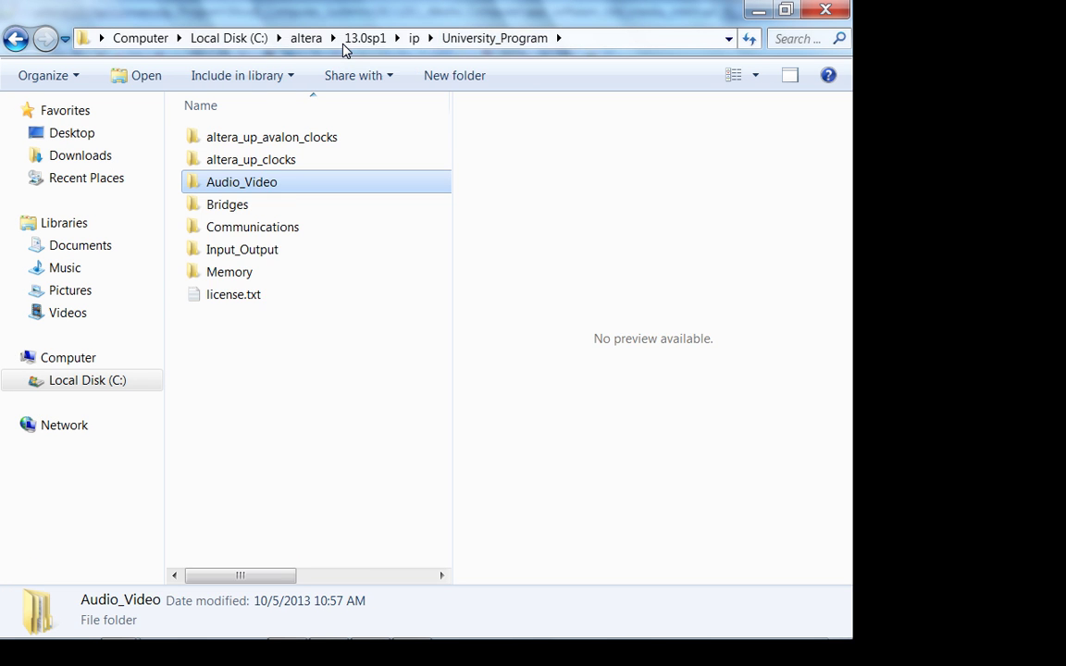
{"action": "double_click", "coordinate": [286, 248]}
{"action": "double_click", "coordinate": [281, 208]}
{"action": "double_click", "coordinate": [276, 141]}
{"action": "left_click", "coordinate": [277, 141]}
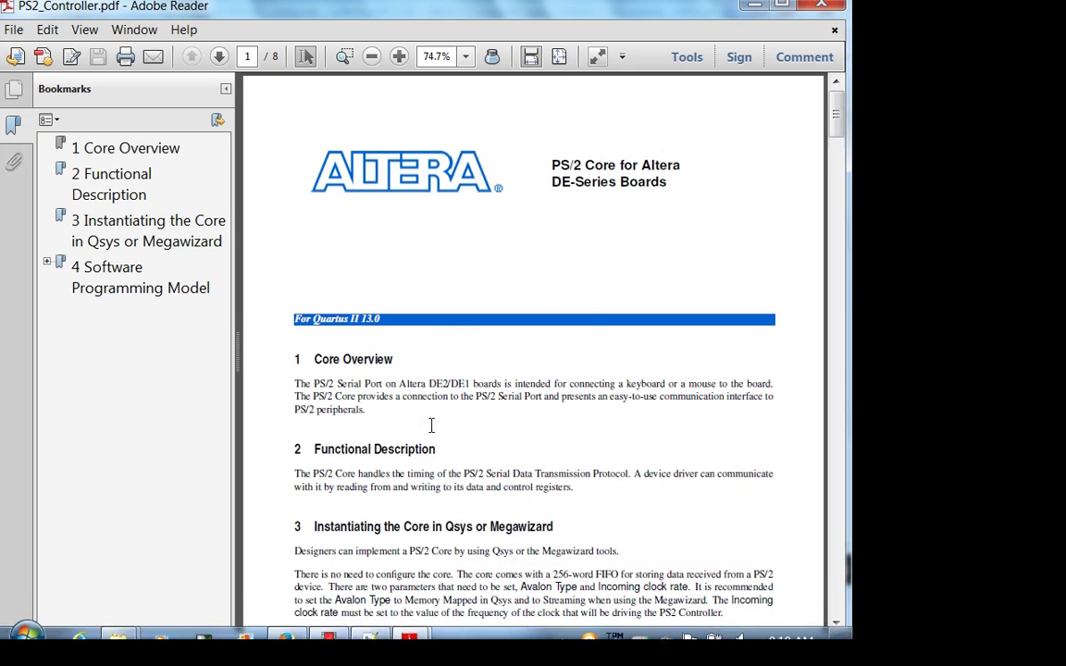
Examine the PS/2 core's register tables and its software function documentation in PS2_Controller.pdf
{"action": "scroll", "coordinate": [435, 426], "scroll_direction": "down", "scroll_amount": 15}
{"action": "scroll", "coordinate": [442, 416], "scroll_direction": "down", "scroll_amount": 5}
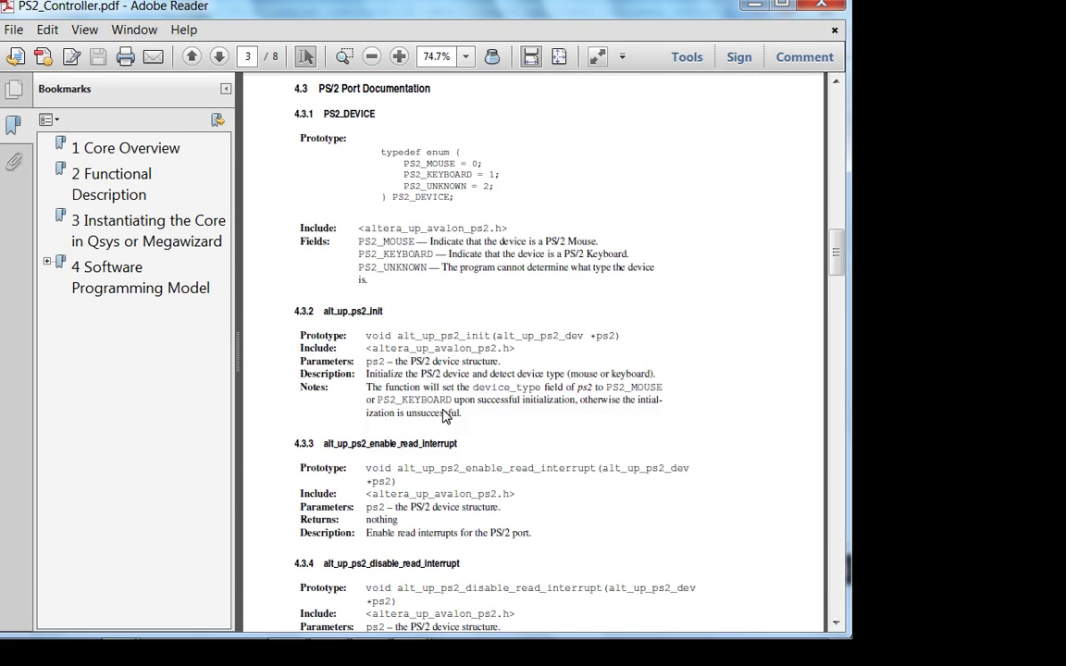
{"action": "scroll", "coordinate": [445, 403], "scroll_direction": "up", "scroll_amount": 4}
{"action": "scroll", "coordinate": [452, 398], "scroll_direction": "up", "scroll_amount": 10}
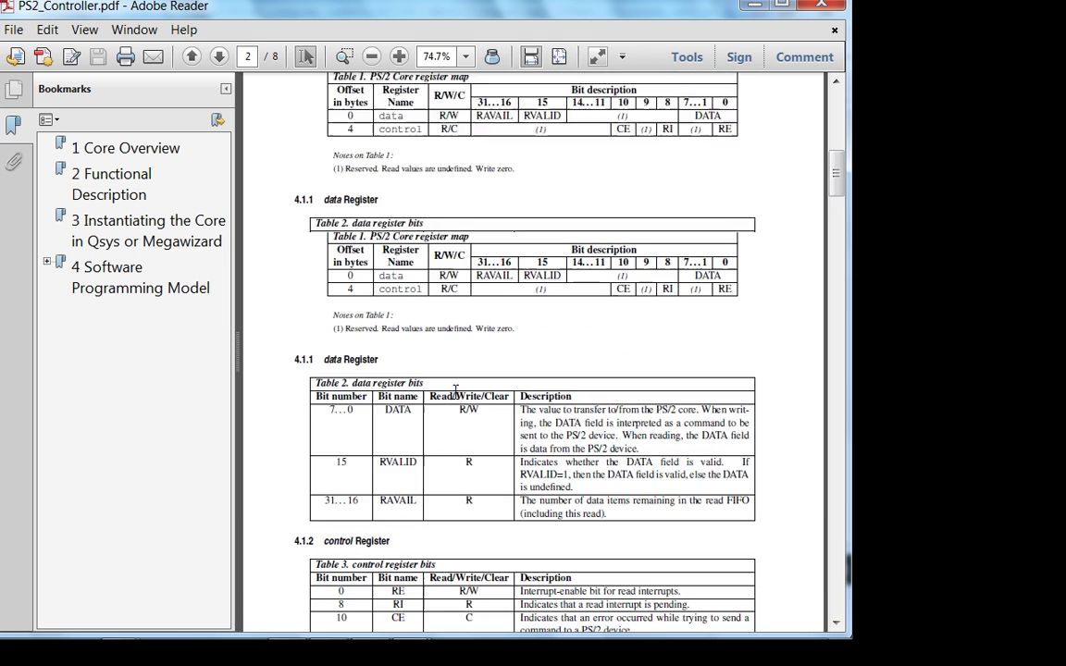
{"action": "scroll", "coordinate": [466, 408], "scroll_direction": "down", "scroll_amount": 10}
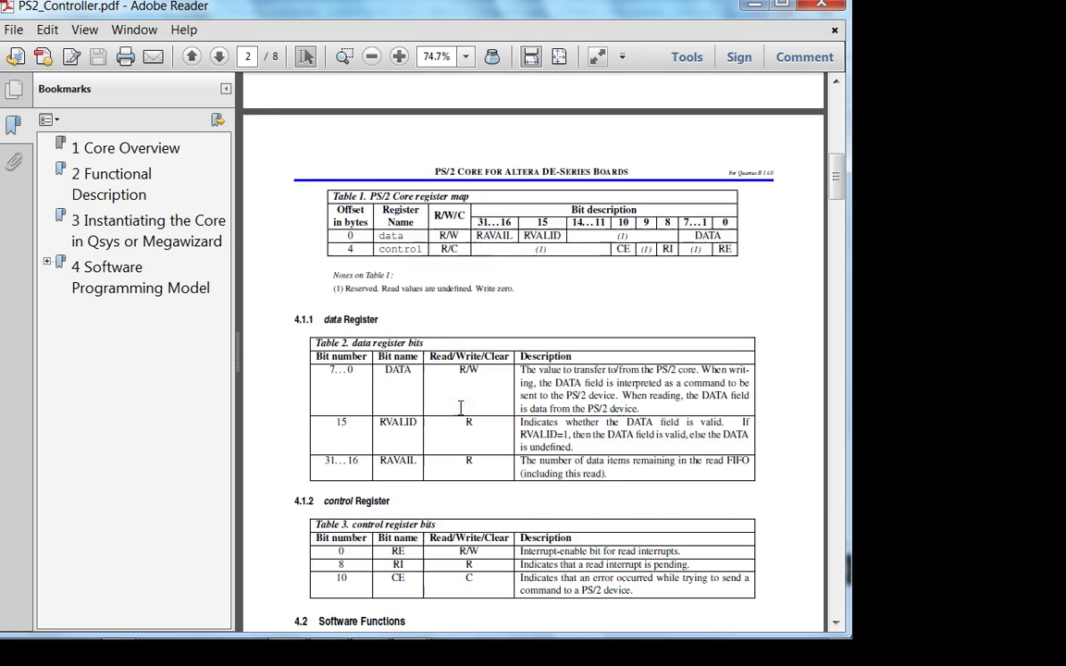
{"action": "scroll", "coordinate": [452, 381], "scroll_direction": "down", "scroll_amount": 15}
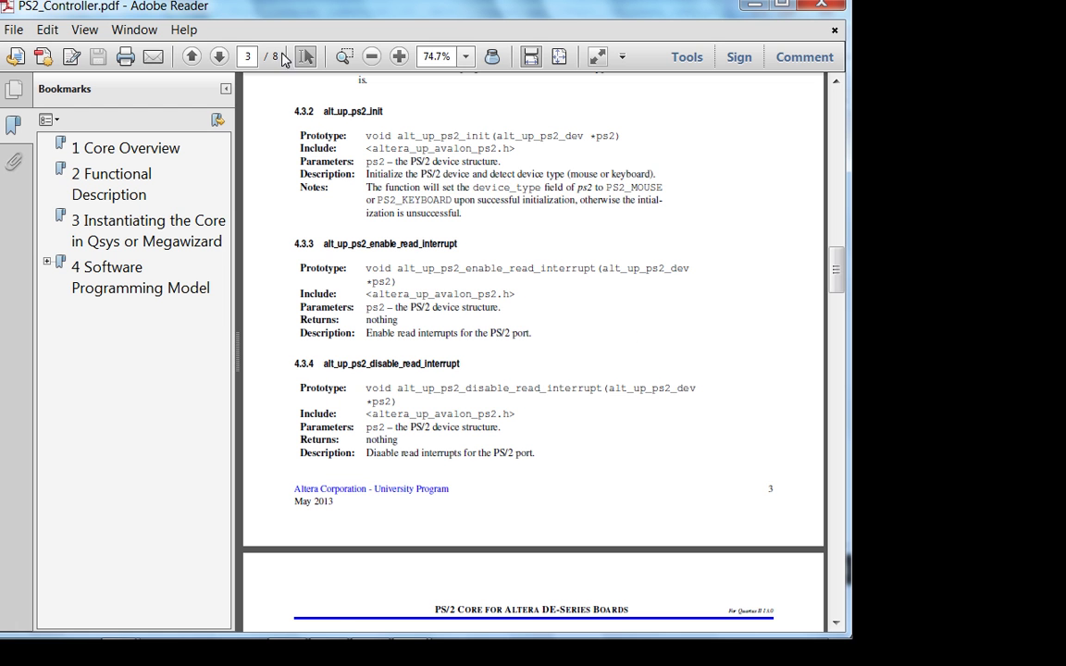
Switch back to Notepad++ and close interrupt_HAL.c and audio_ISR.c, keeping PS2_ISR.c open
{"action": "mouse_move", "coordinate": [401, 632]}
{"action": "left_click", "coordinate": [370, 626]}
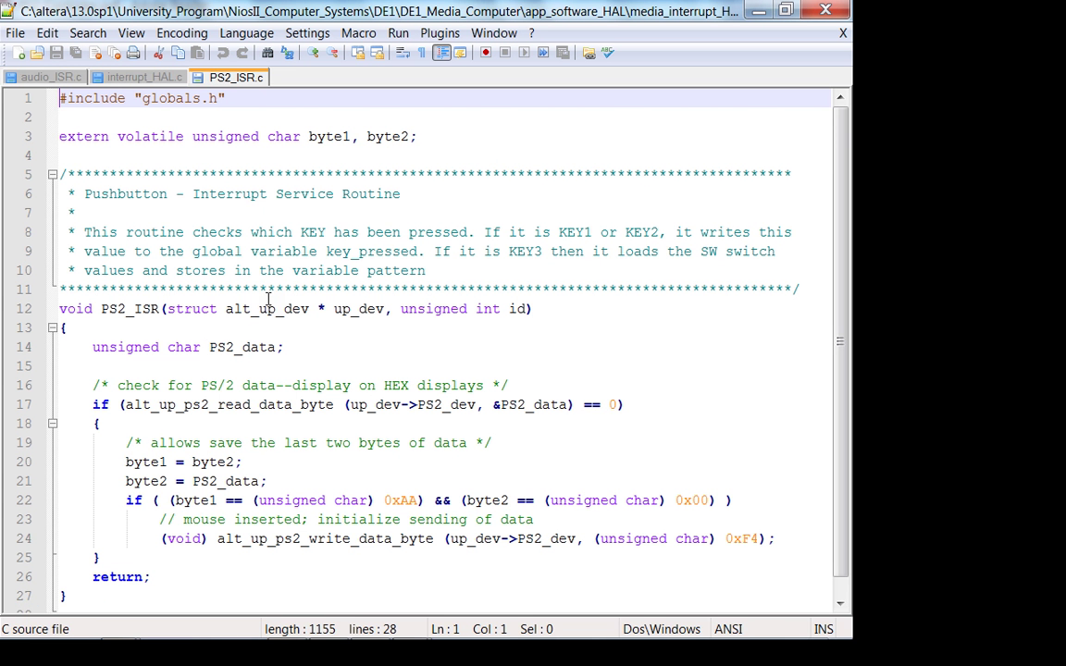
{"action": "left_click", "coordinate": [148, 78]}
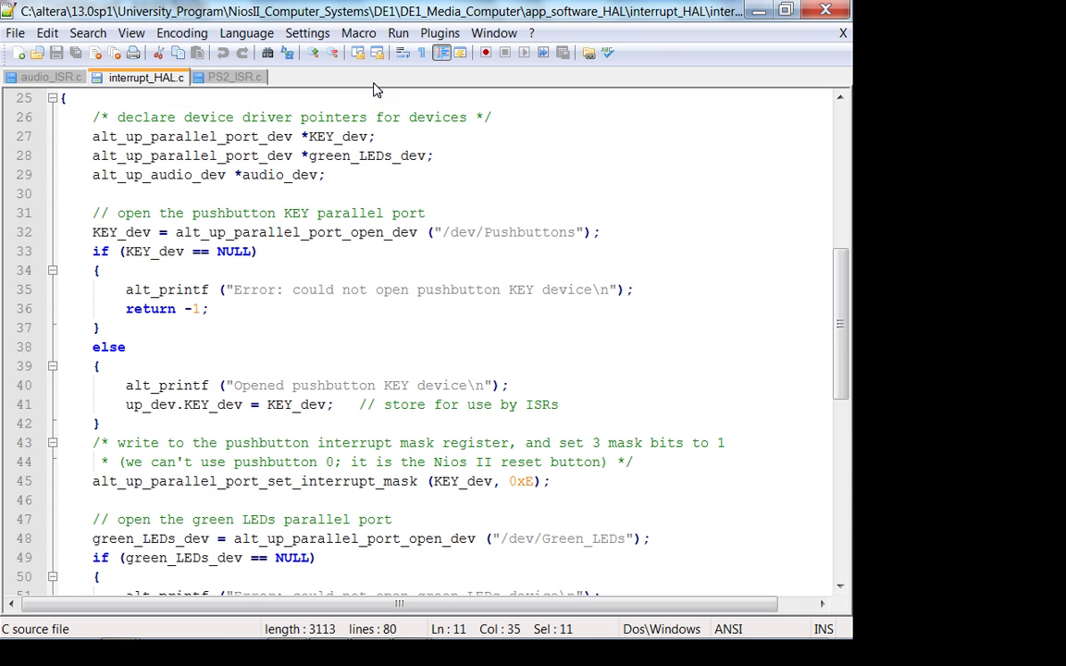
{"action": "left_click", "coordinate": [842, 33]}
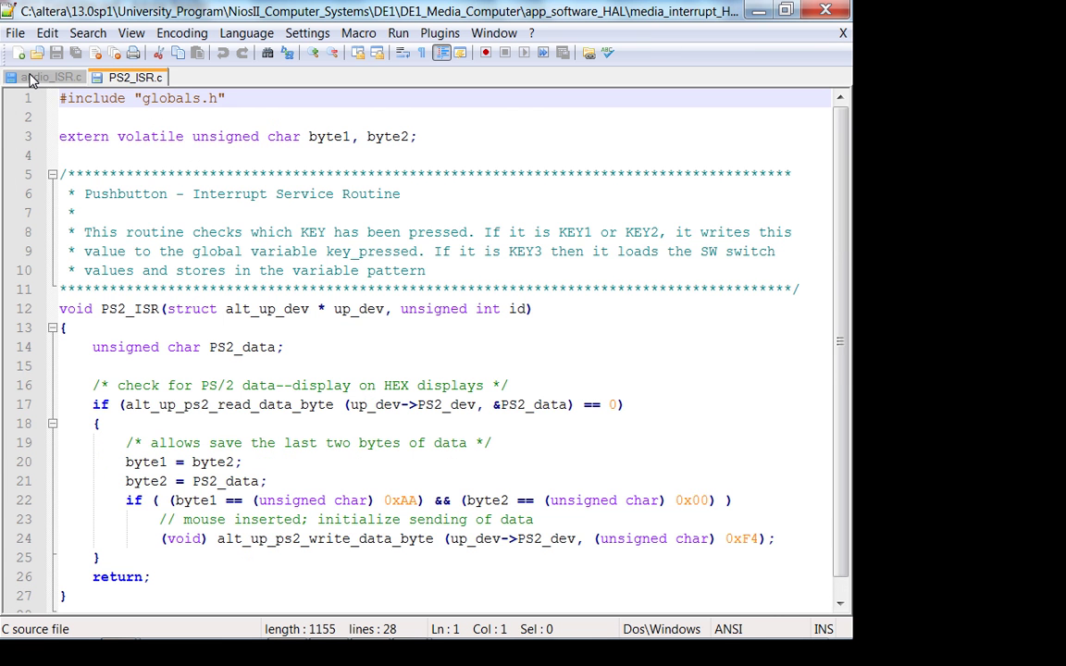
{"action": "left_click", "coordinate": [29, 76]}
{"action": "left_click", "coordinate": [842, 34]}
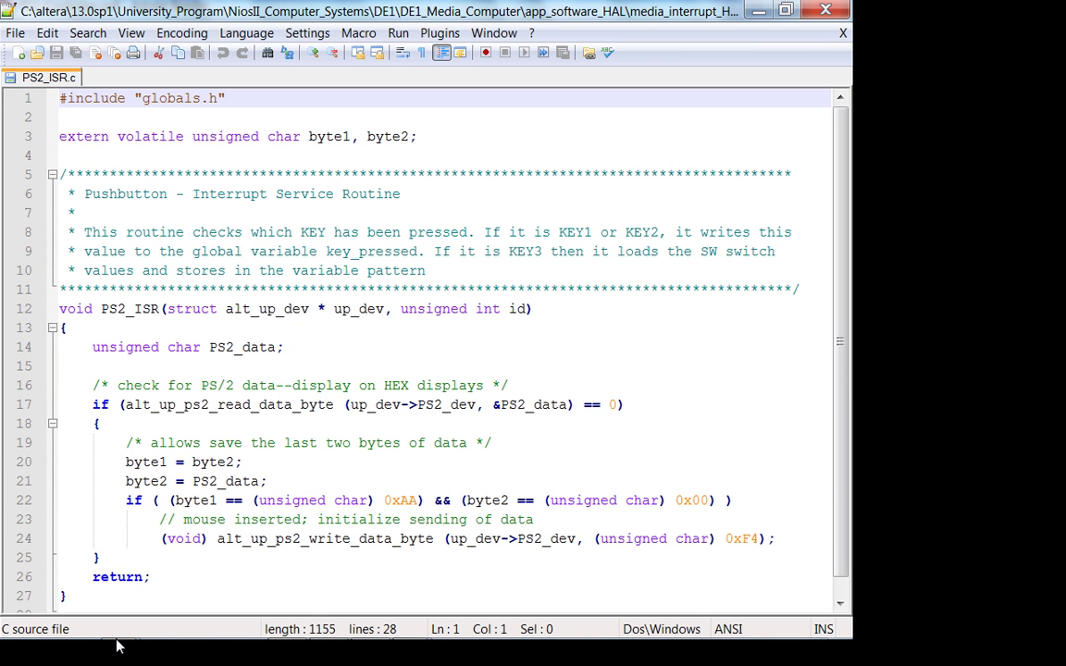
Switch to the media_interrupt_HAL window in Windows Explorer and preview audio_ISR.c, globals.c and interval_timer_ISR.c
{"action": "mouse_move", "coordinate": [127, 629]}
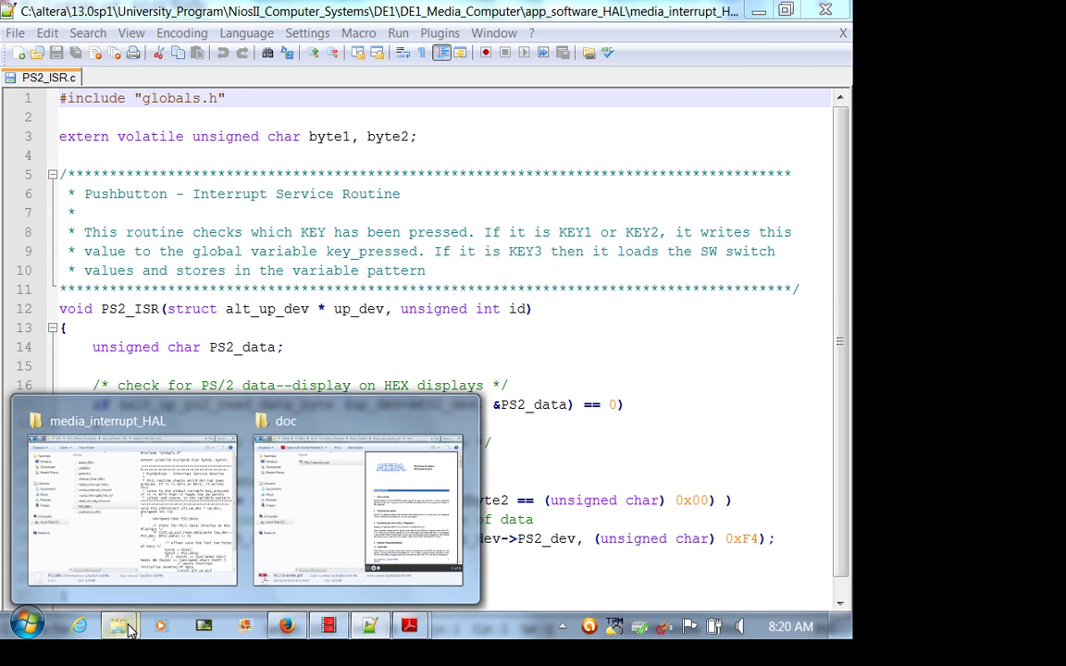
{"action": "left_click", "coordinate": [147, 553]}
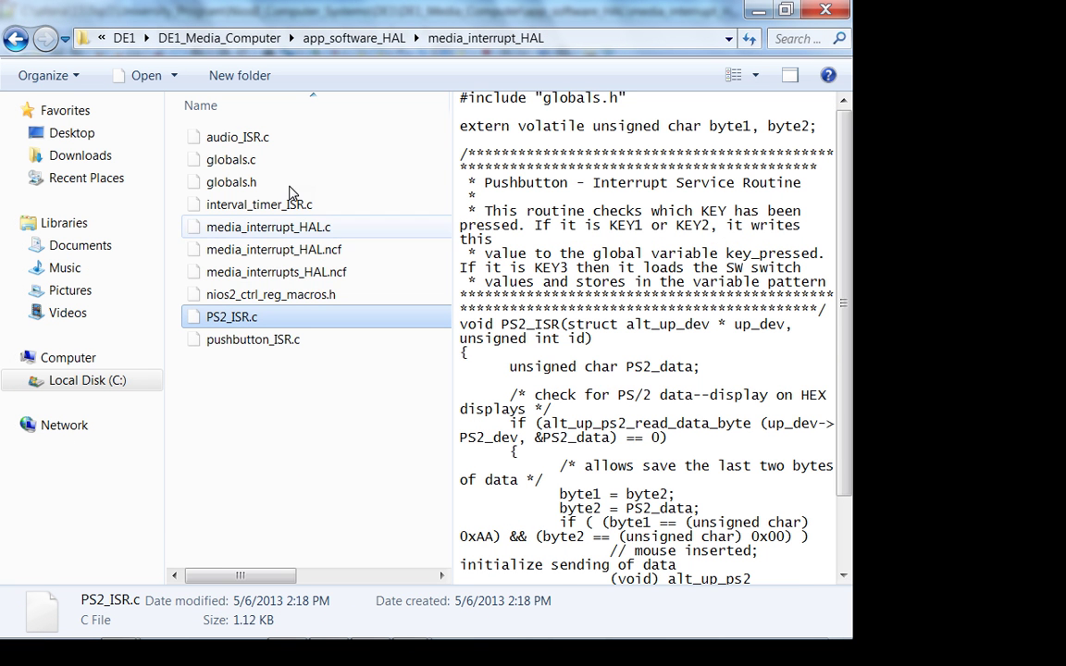
{"action": "left_click", "coordinate": [278, 158]}
{"action": "left_click", "coordinate": [231, 141]}
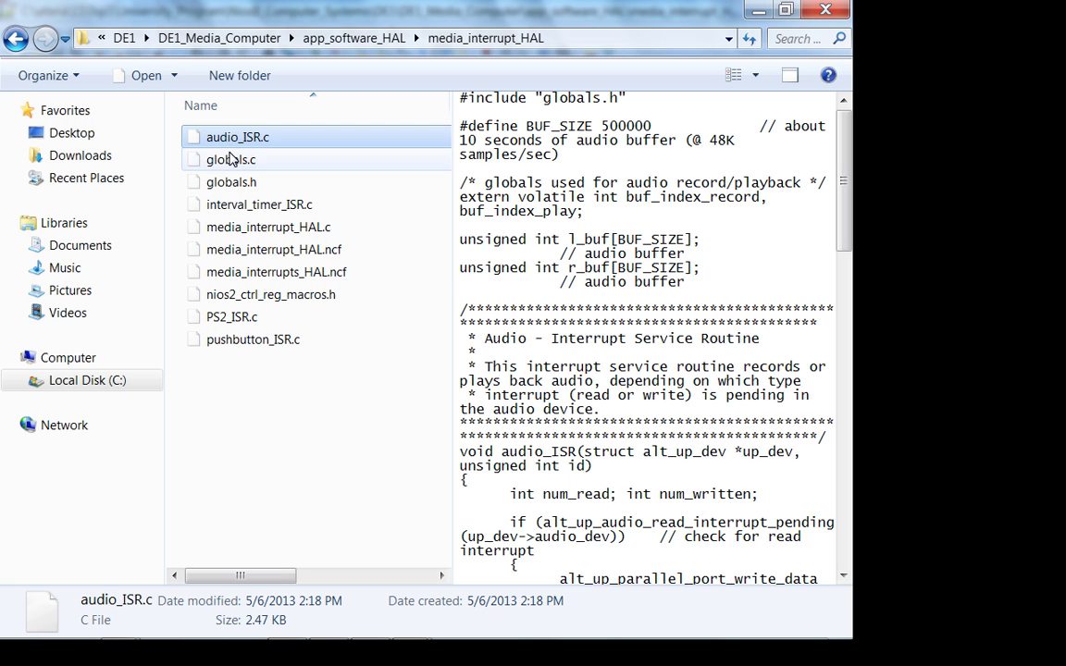
{"action": "left_click", "coordinate": [231, 161]}
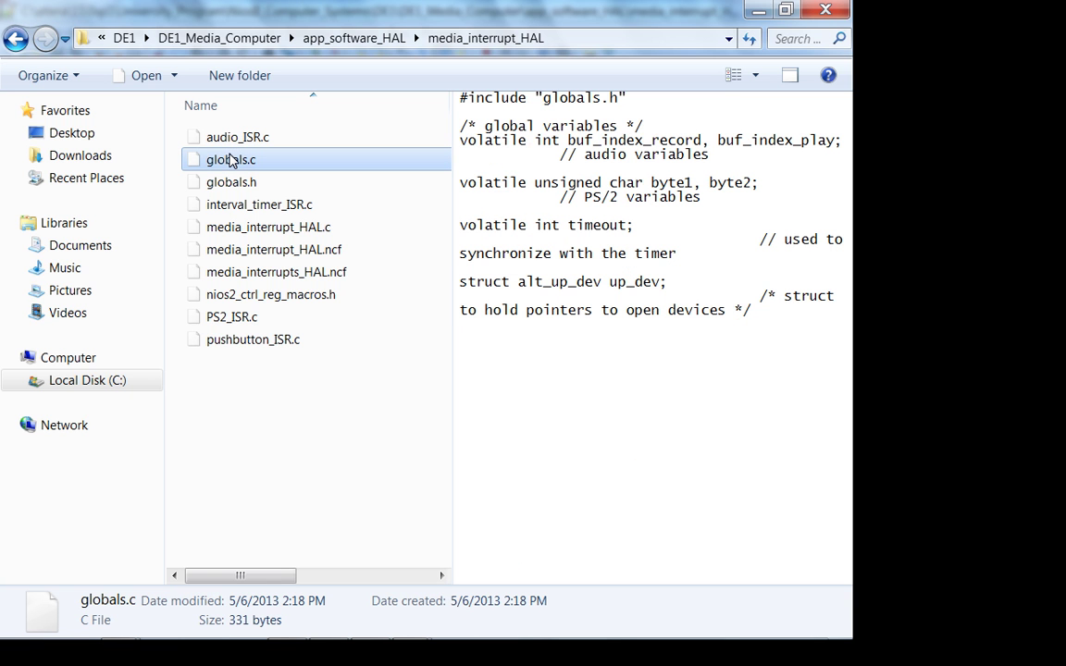
{"action": "left_click", "coordinate": [229, 207]}
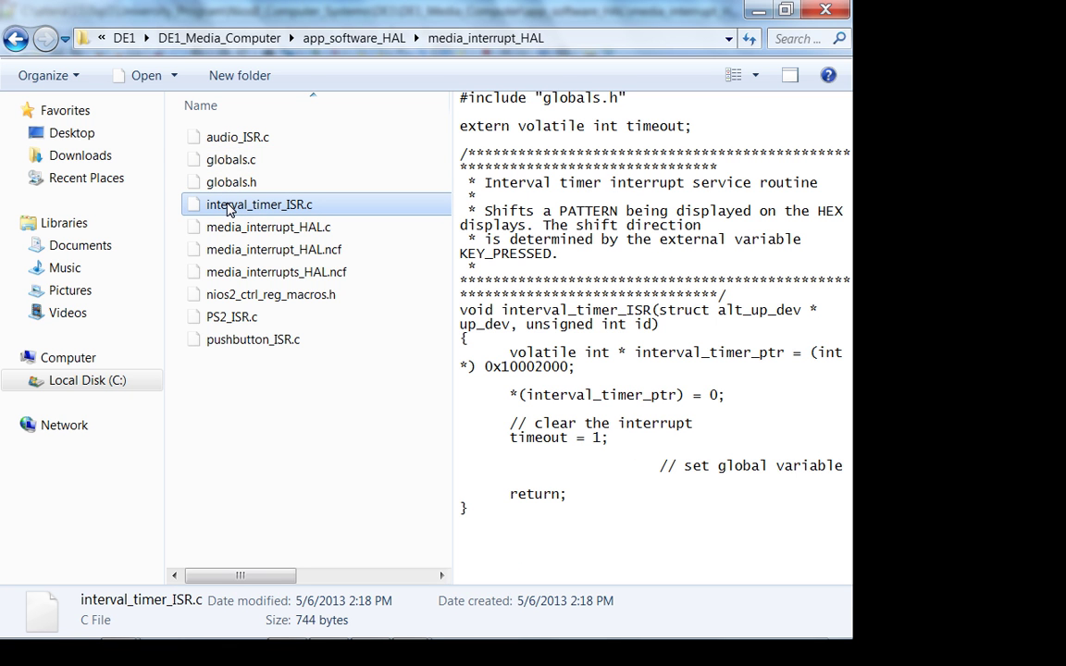
Preview media_interrupt_HAL.c and open it in Notepad++
{"action": "left_click", "coordinate": [233, 227]}
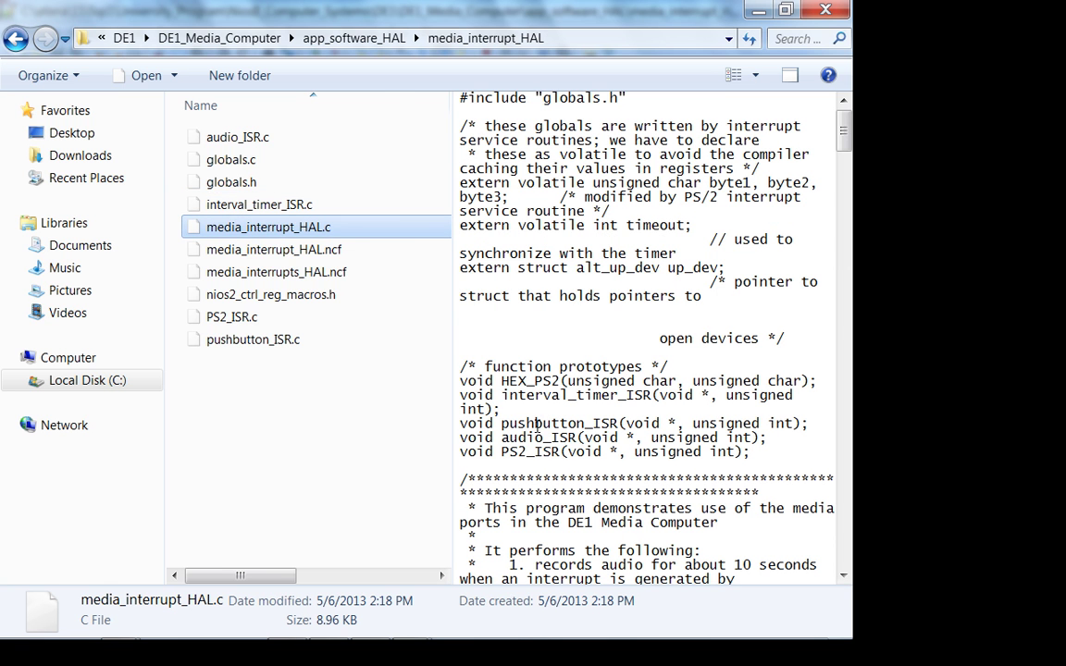
{"action": "scroll", "coordinate": [537, 423], "scroll_direction": "right", "scroll_amount": 4}
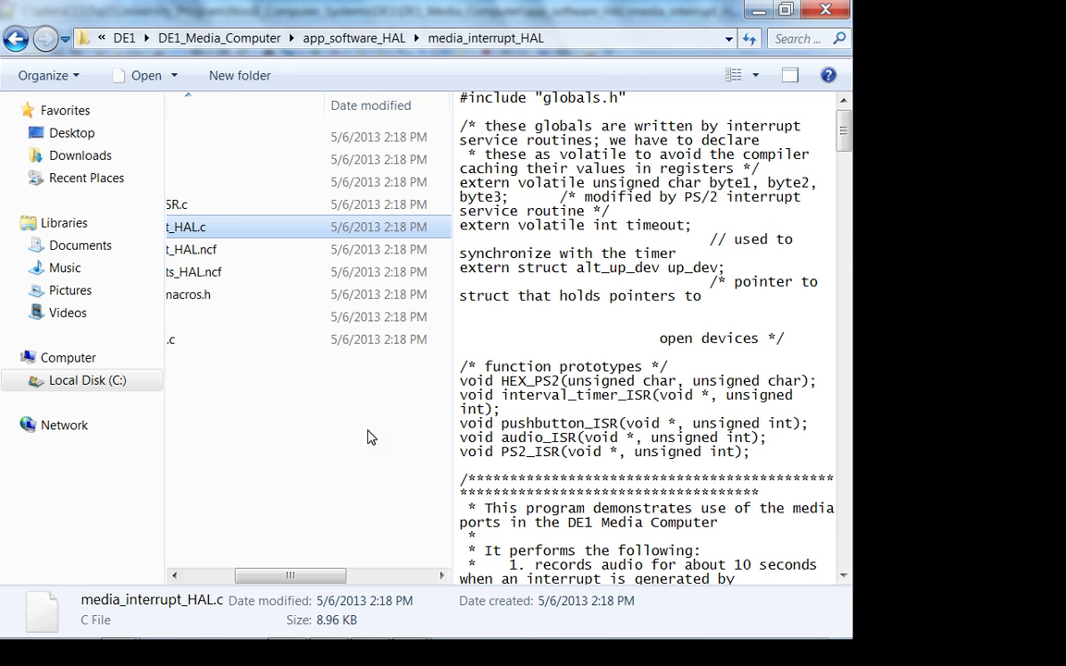
{"action": "right_click", "coordinate": [251, 235]}
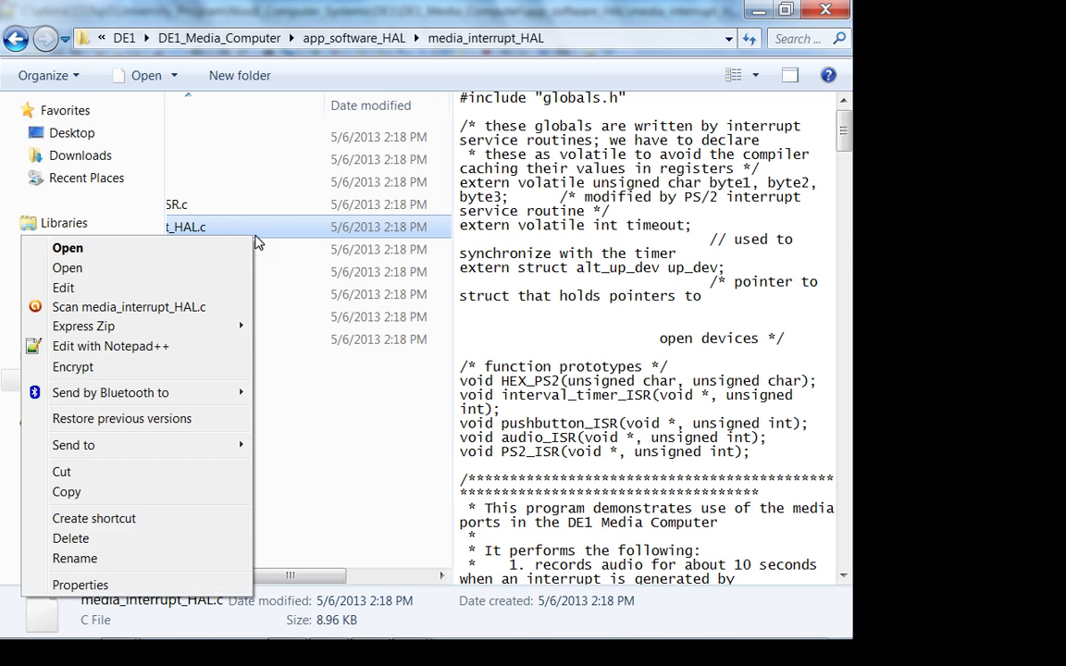
{"action": "left_click", "coordinate": [111, 346]}
Read the program description comment in media_interrupt_HAL.c and highlight item 2 about playing the recorded audio
{"action": "scroll", "coordinate": [390, 460], "scroll_direction": "down", "scroll_amount": 7}
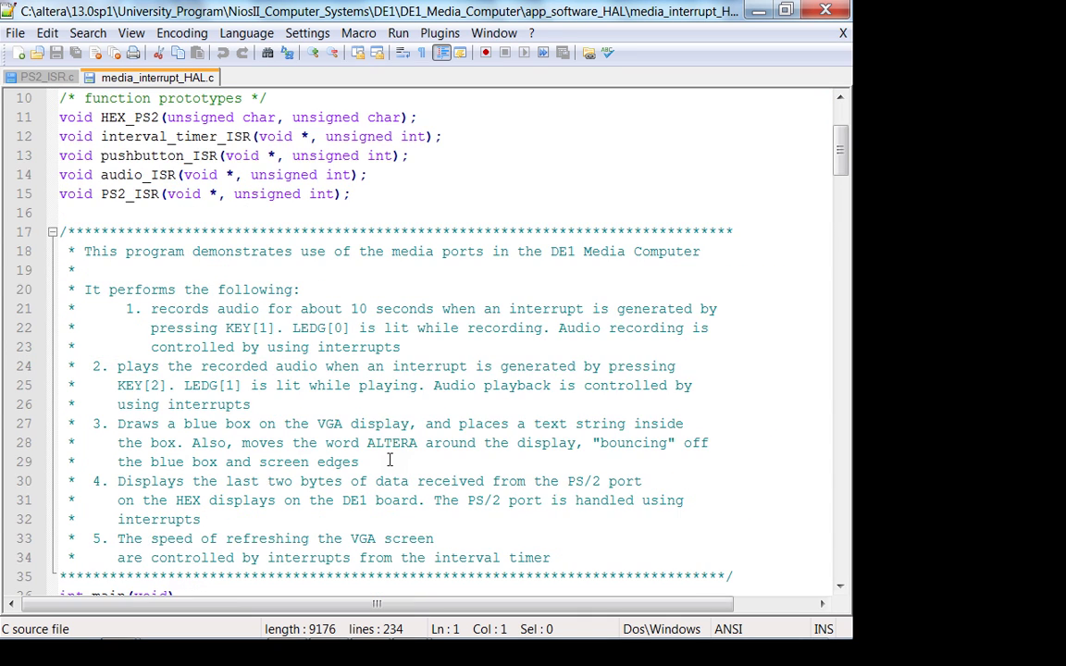
{"action": "scroll", "coordinate": [389, 460], "scroll_direction": "up", "scroll_amount": 4}
{"action": "left_click_drag", "start_coordinate": [134, 367], "coordinate": [436, 402]}
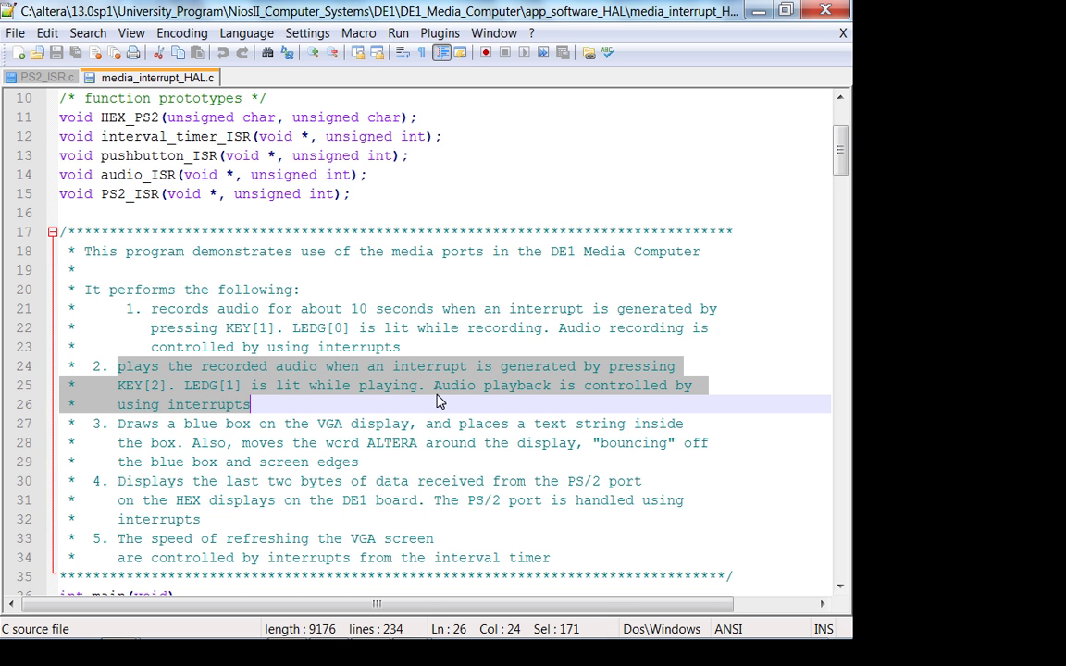
{"action": "left_click", "coordinate": [441, 385]}
Highlight the alt_up_ps2_dev pointer declaration for PS2_dev in the main function
{"action": "scroll", "coordinate": [424, 411], "scroll_direction": "down", "scroll_amount": 6}
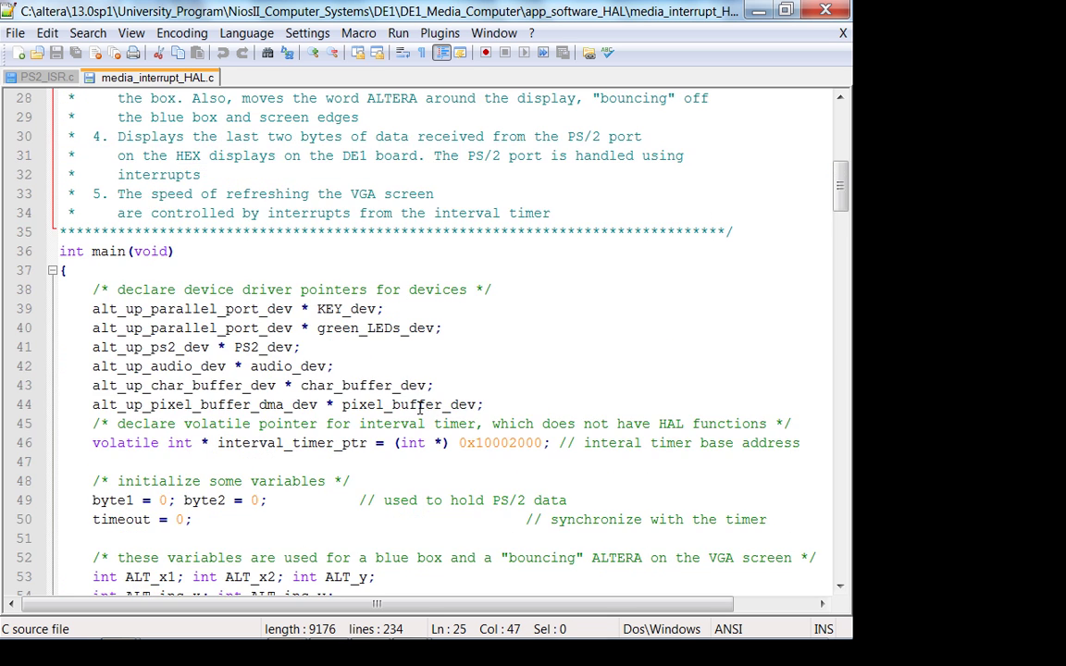
{"action": "scroll", "coordinate": [419, 407], "scroll_direction": "down", "scroll_amount": 3}
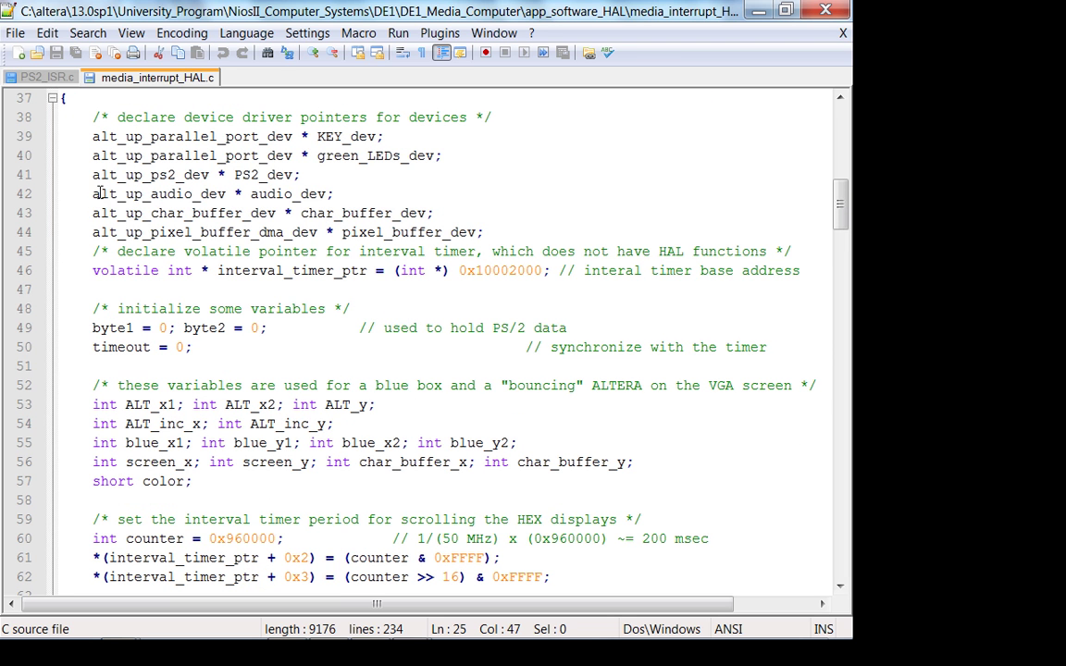
{"action": "left_click_drag", "start_coordinate": [92, 174], "coordinate": [337, 174]}
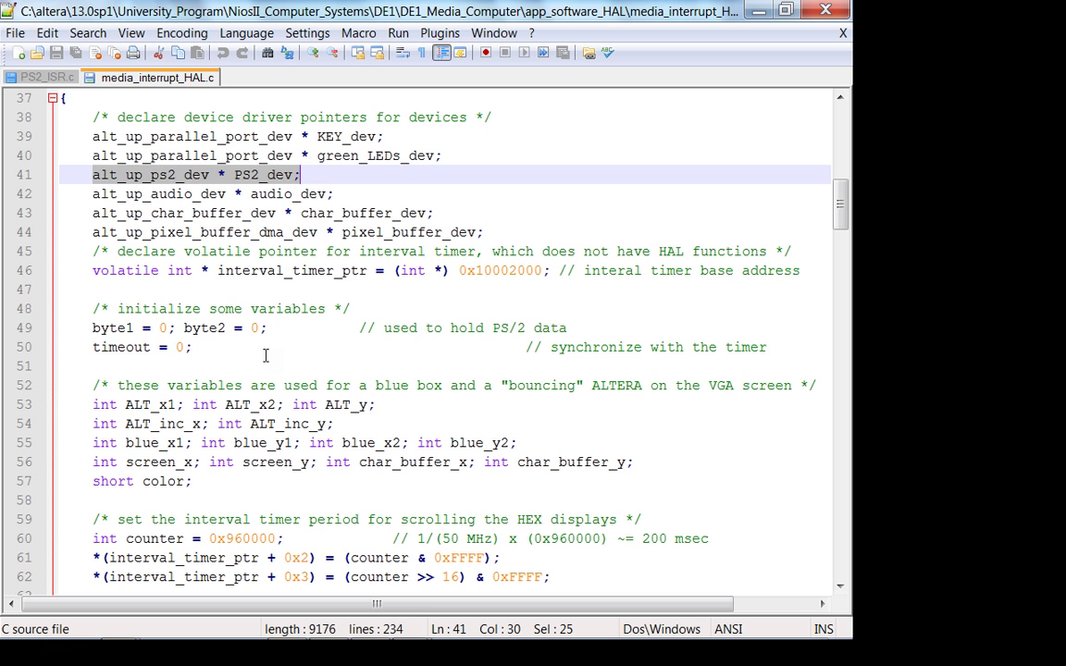
Review the timer, pushbutton and green LED setup code and highlight the code that opens the PS2 port
{"action": "scroll", "coordinate": [259, 401], "scroll_direction": "down", "scroll_amount": 3}
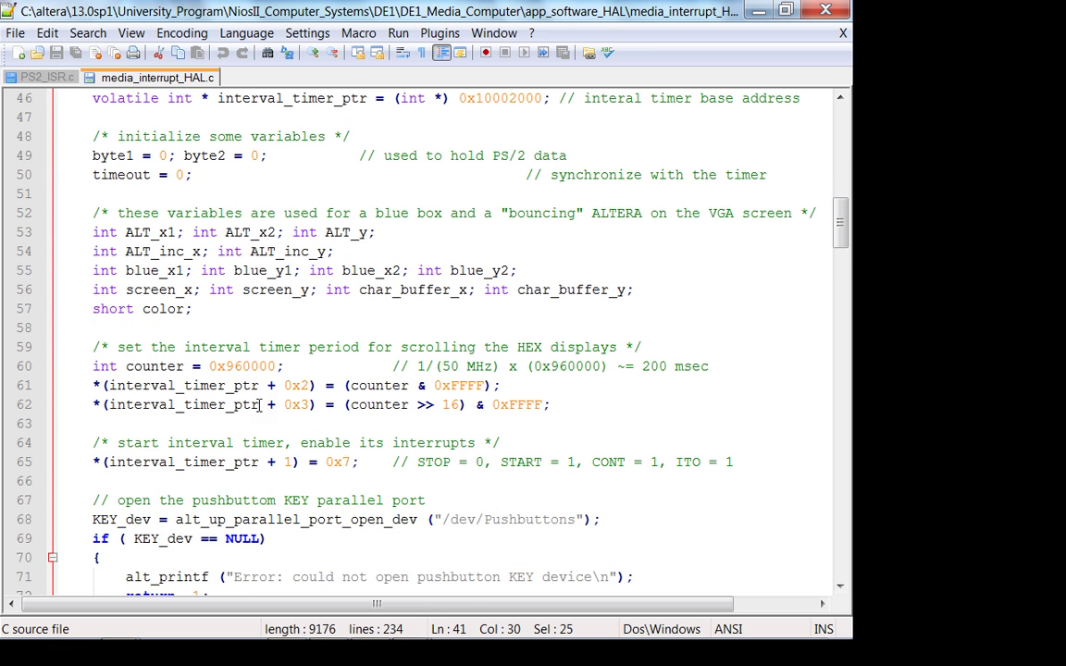
{"action": "scroll", "coordinate": [259, 405], "scroll_direction": "down", "scroll_amount": 7}
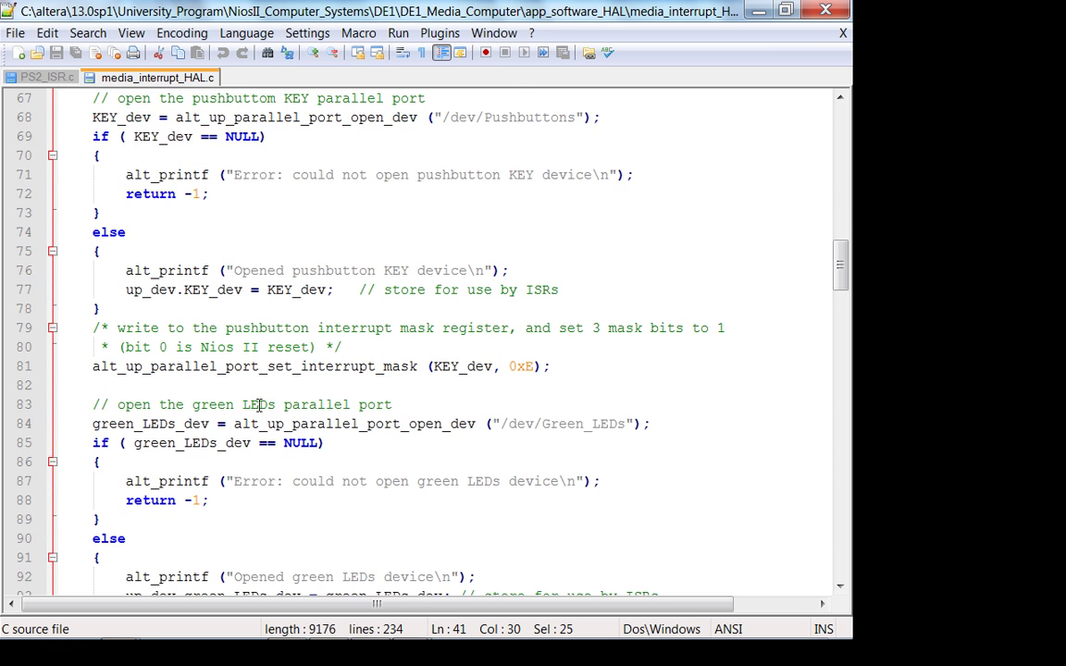
{"action": "scroll", "coordinate": [262, 405], "scroll_direction": "down", "scroll_amount": 2}
{"action": "scroll", "coordinate": [250, 417], "scroll_direction": "down", "scroll_amount": 1}
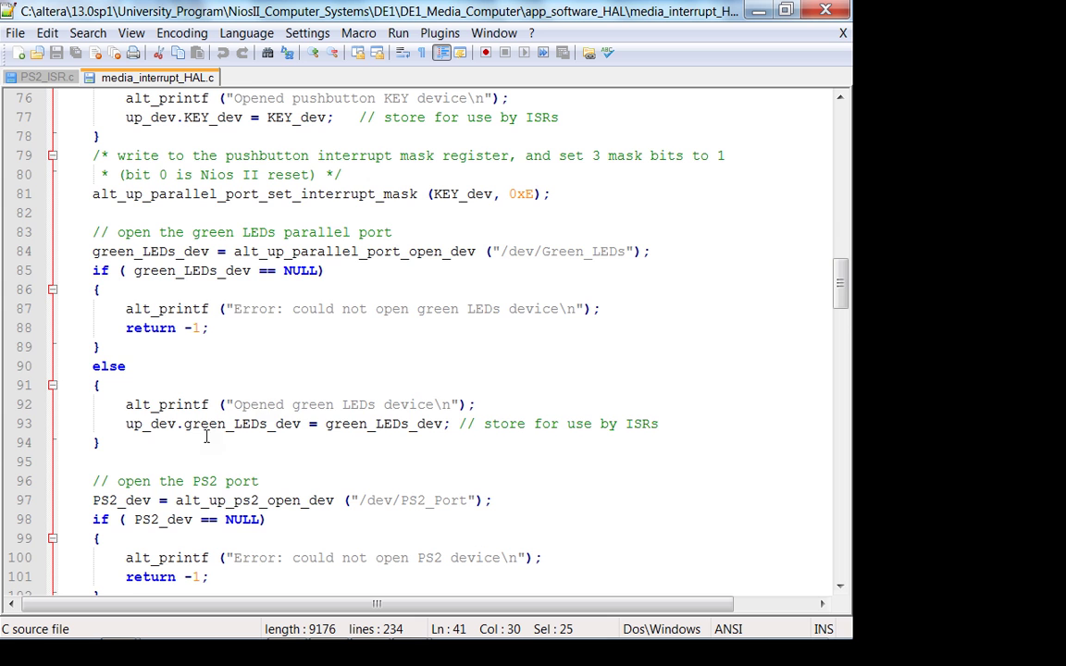
{"action": "scroll", "coordinate": [92, 483], "scroll_direction": "down", "scroll_amount": 3}
{"action": "scroll", "coordinate": [97, 482], "scroll_direction": "down", "scroll_amount": 1}
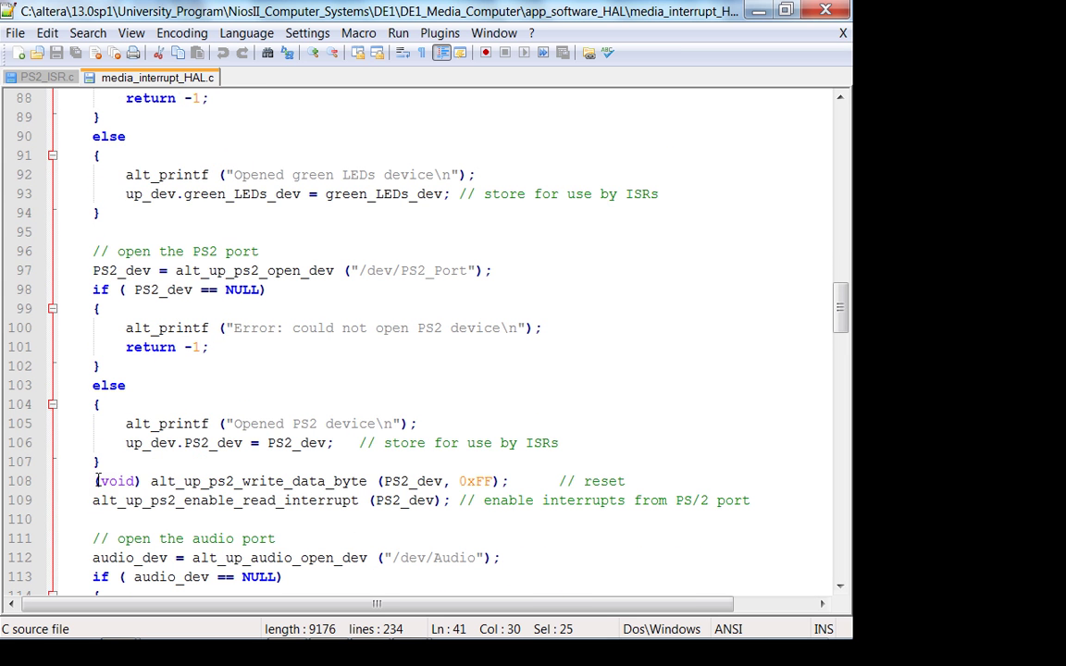
{"action": "scroll", "coordinate": [109, 361], "scroll_direction": "down", "scroll_amount": 2}
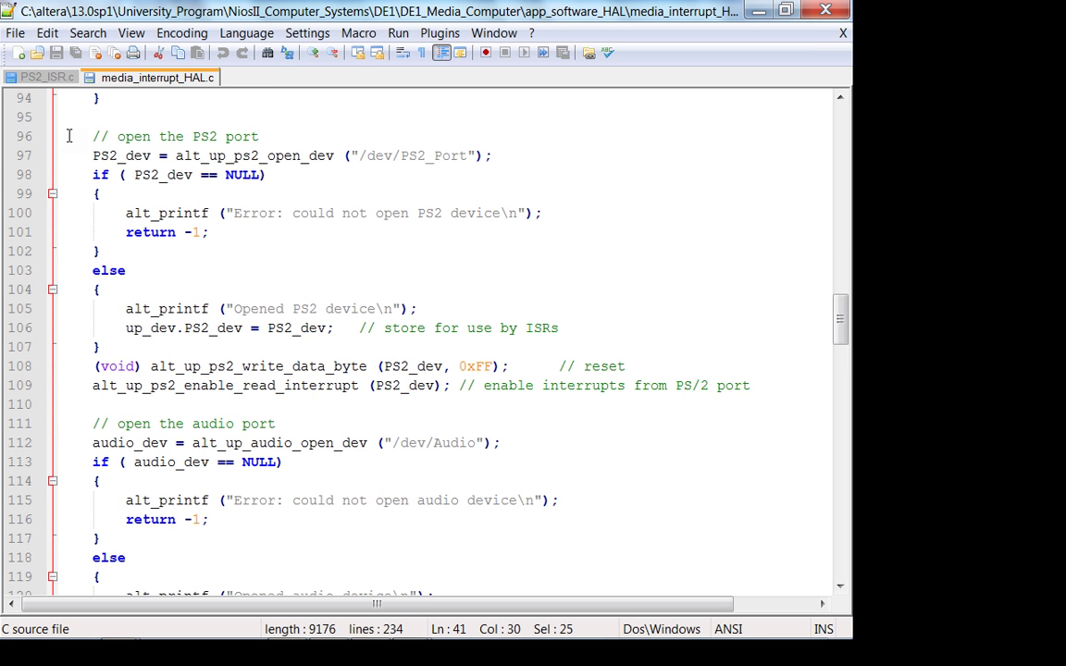
{"action": "left_click_drag", "start_coordinate": [93, 136], "coordinate": [278, 283]}
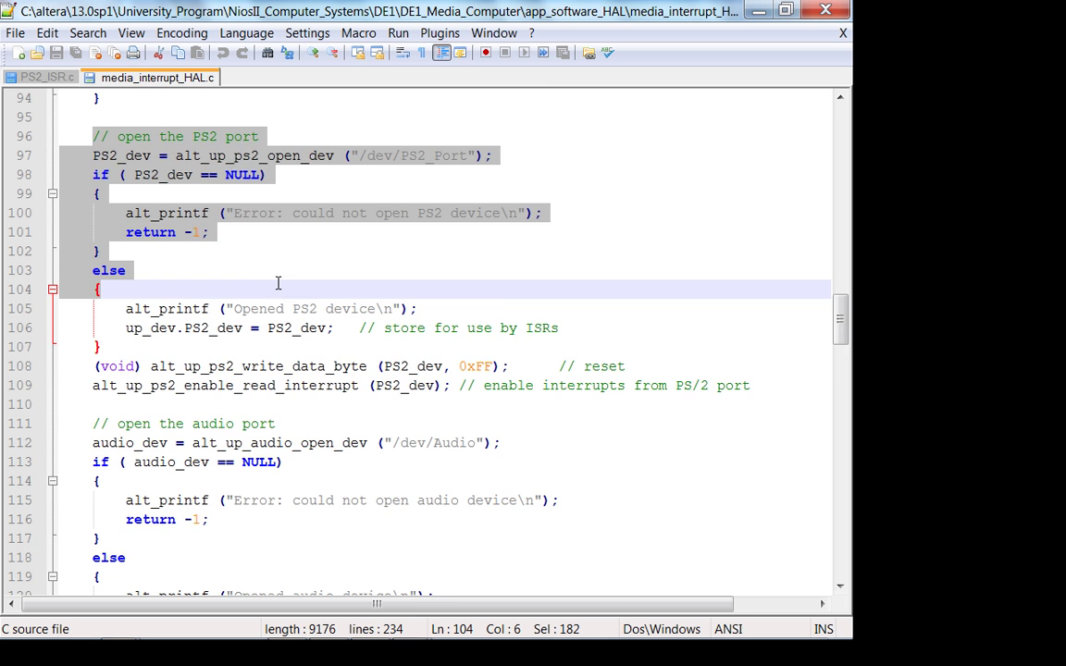
Highlight the alt_irq_register line that registers PS2_ISR in the interrupt service routine registration code
{"action": "scroll", "coordinate": [279, 305], "scroll_direction": "down", "scroll_amount": 4}
{"action": "scroll", "coordinate": [278, 328], "scroll_direction": "down", "scroll_amount": 1}
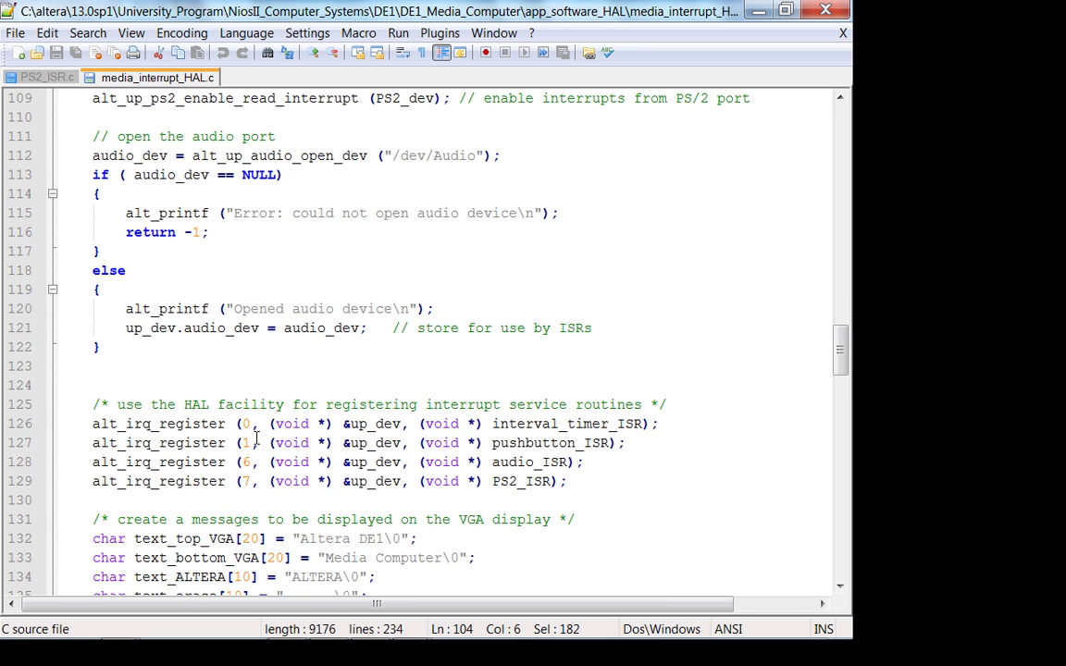
{"action": "left_click_drag", "start_coordinate": [92, 481], "coordinate": [624, 485]}
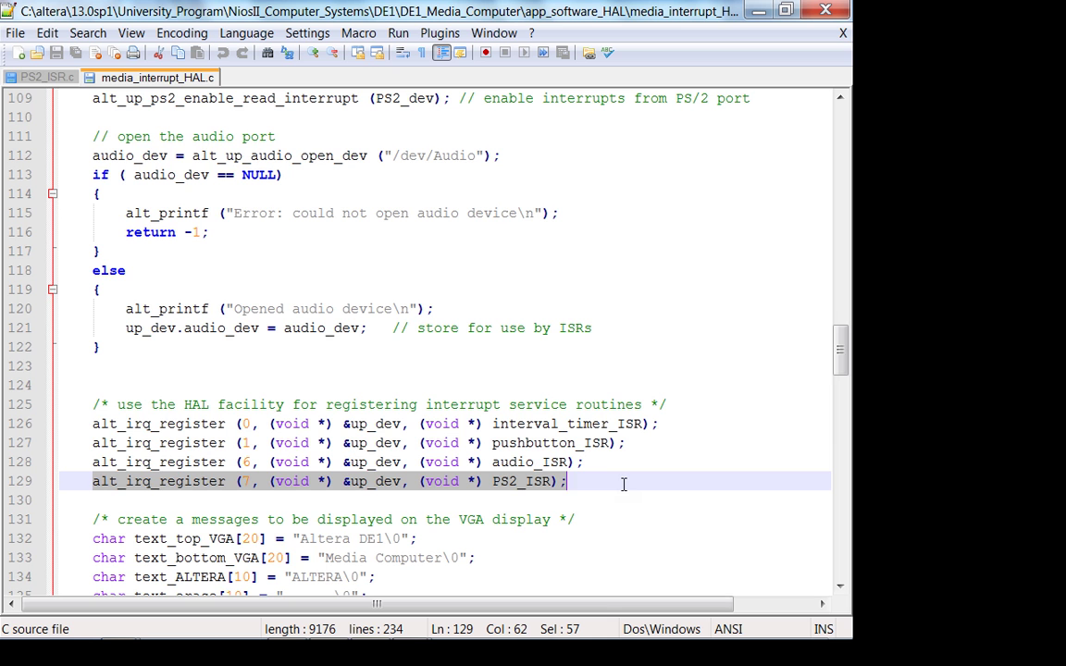
Review the VGA message, pixel buffer and character buffer code that follows, then minimize Notepad++
{"action": "scroll", "coordinate": [601, 514], "scroll_direction": "down", "scroll_amount": 3}
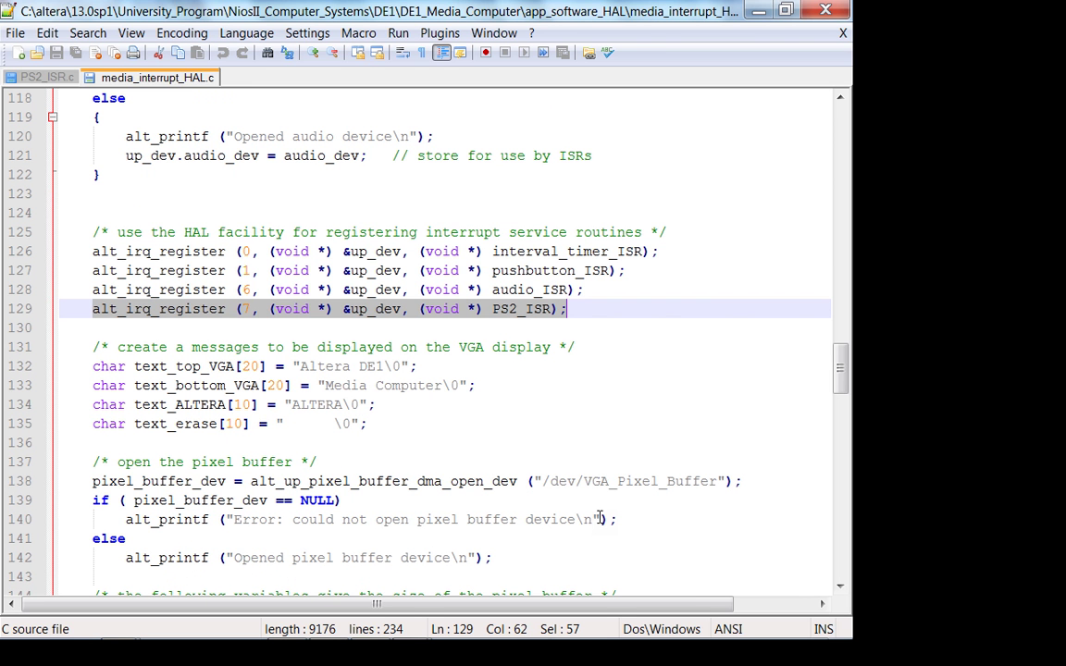
{"action": "left_click", "coordinate": [433, 485]}
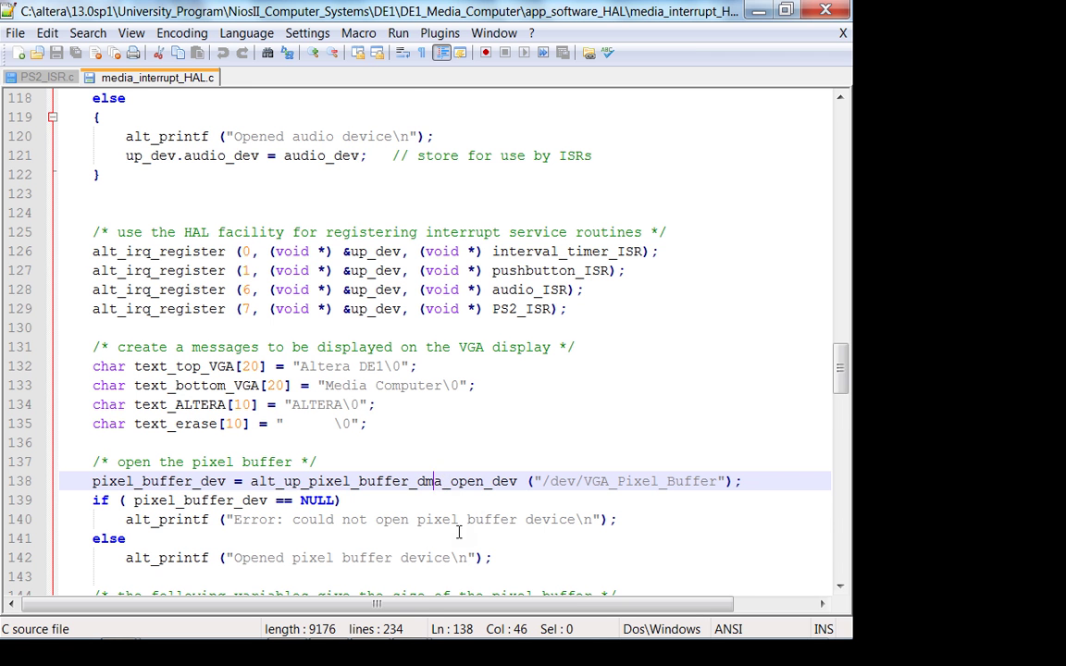
{"action": "scroll", "coordinate": [410, 470], "scroll_direction": "down", "scroll_amount": 4}
{"action": "scroll", "coordinate": [426, 449], "scroll_direction": "down", "scroll_amount": 3}
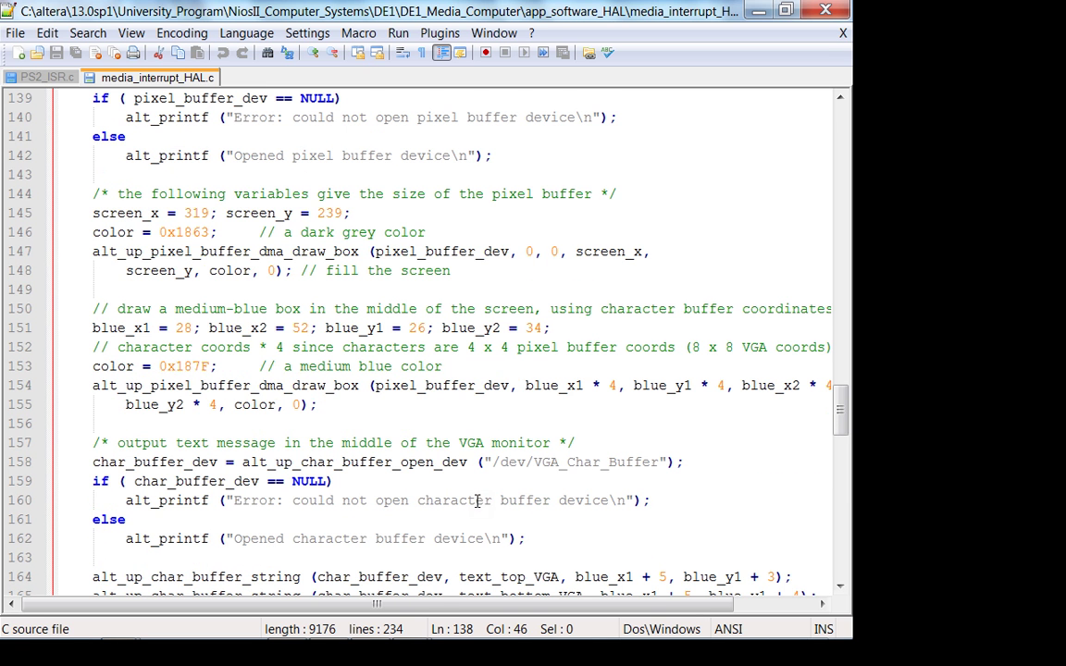
{"action": "left_click", "coordinate": [759, 13]}
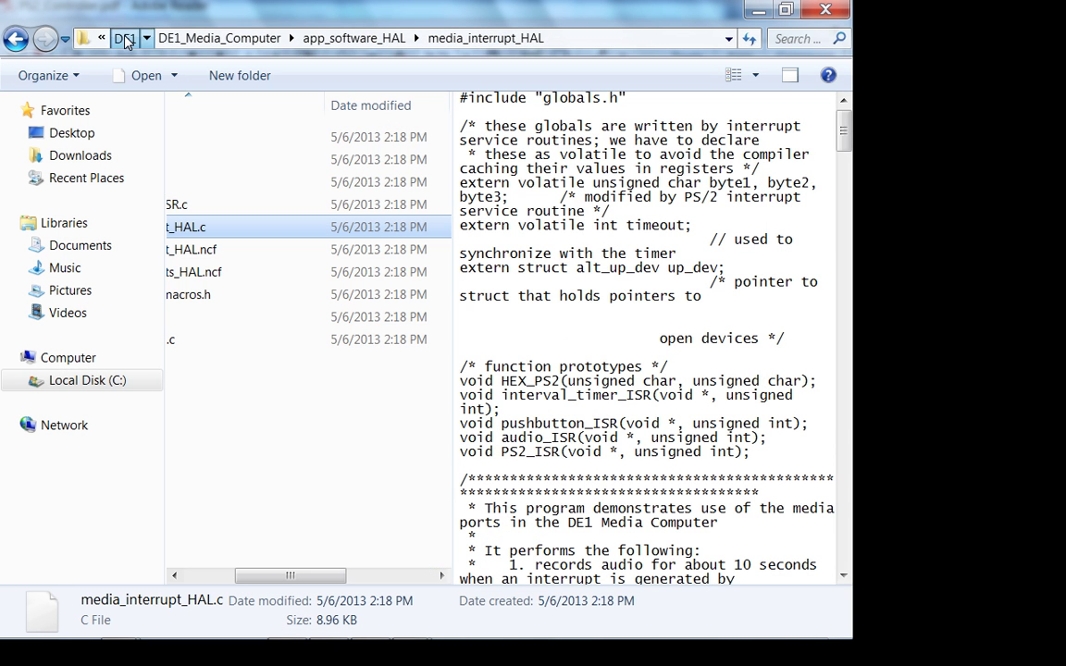
Go up from media_interrupt_HAL to the DE1 and NiosII_Computer_Systems folders, then reopen the DE1 folder
{"action": "left_click", "coordinate": [124, 39]}
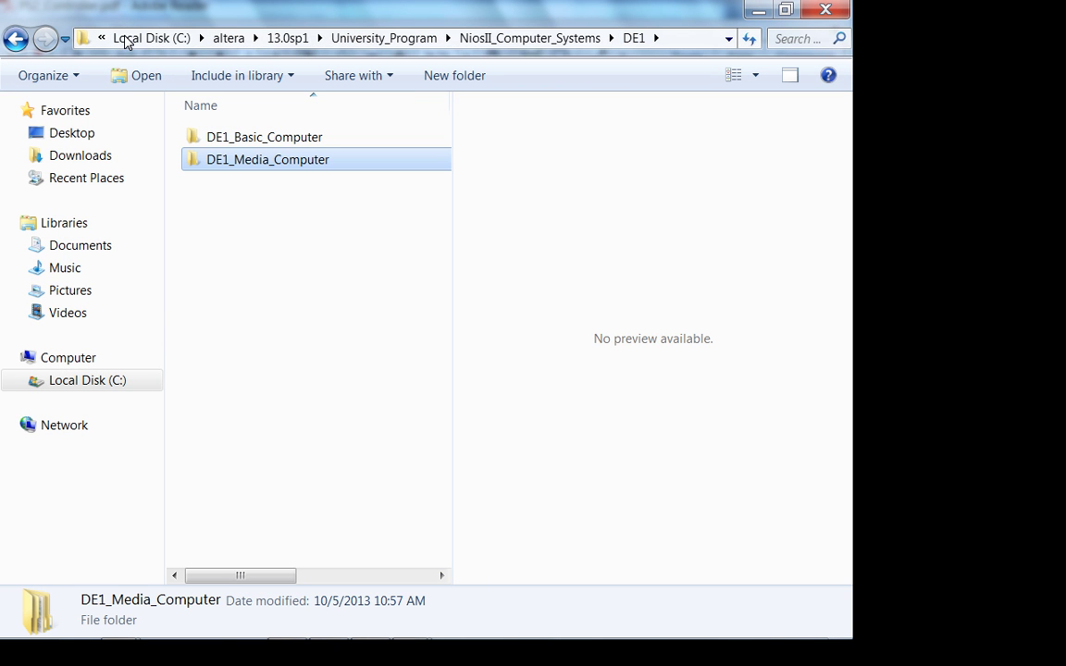
{"action": "left_click", "coordinate": [543, 42]}
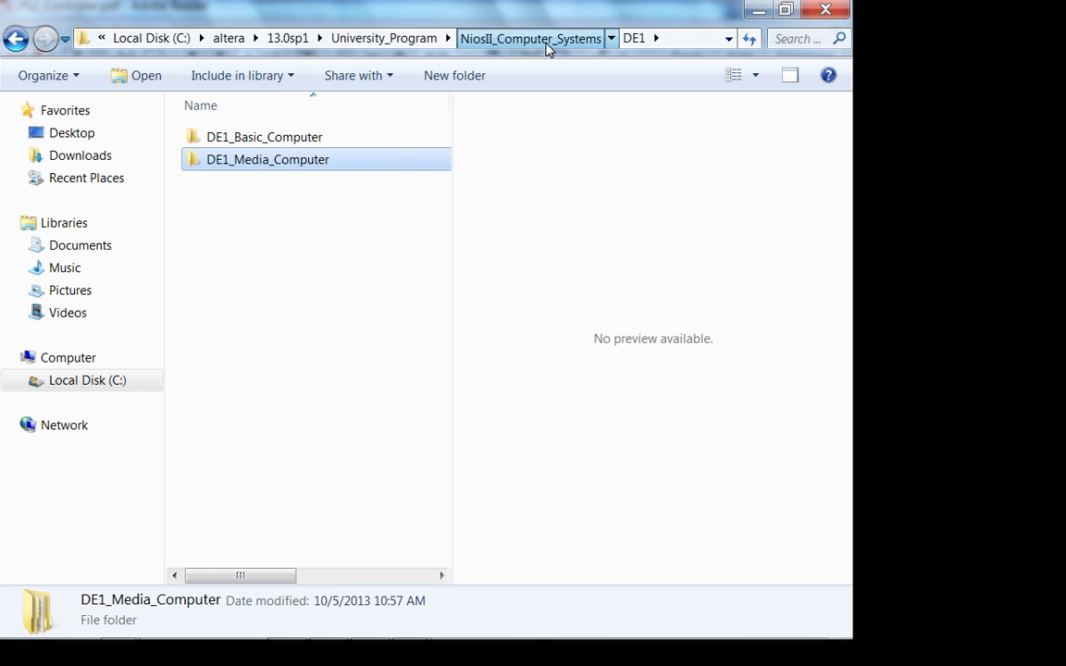
{"action": "double_click", "coordinate": [219, 184]}
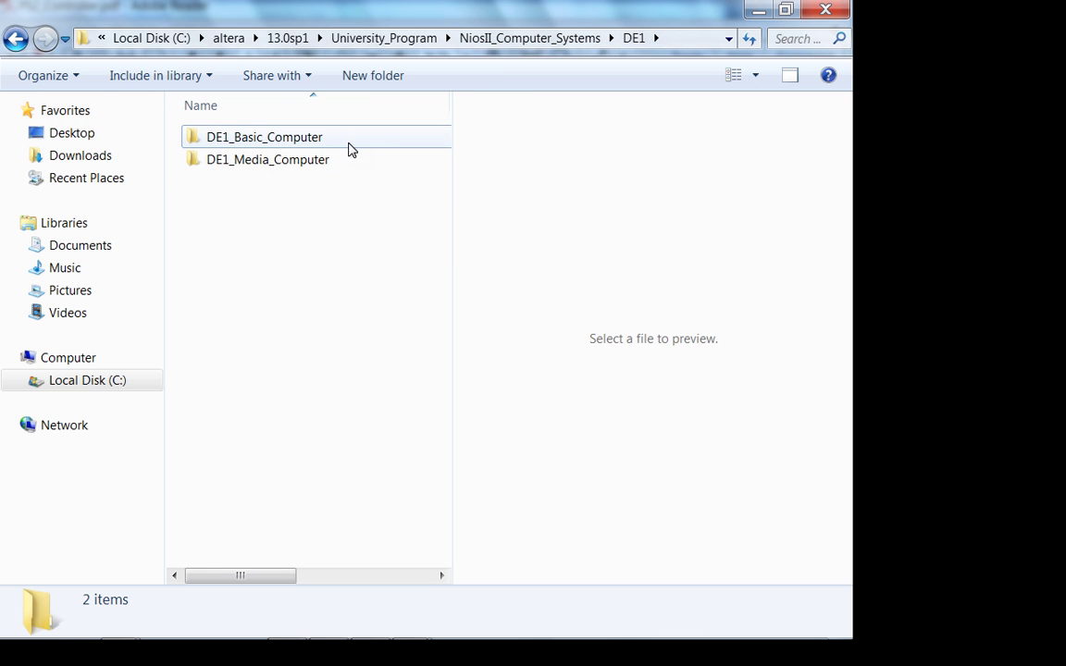
From University_Program, browse through NiosII_Computer_Systems, DE1, DE1_Media_Computer and app_software_HAL into the media_graphics_HAL folder
{"action": "left_click", "coordinate": [392, 41]}
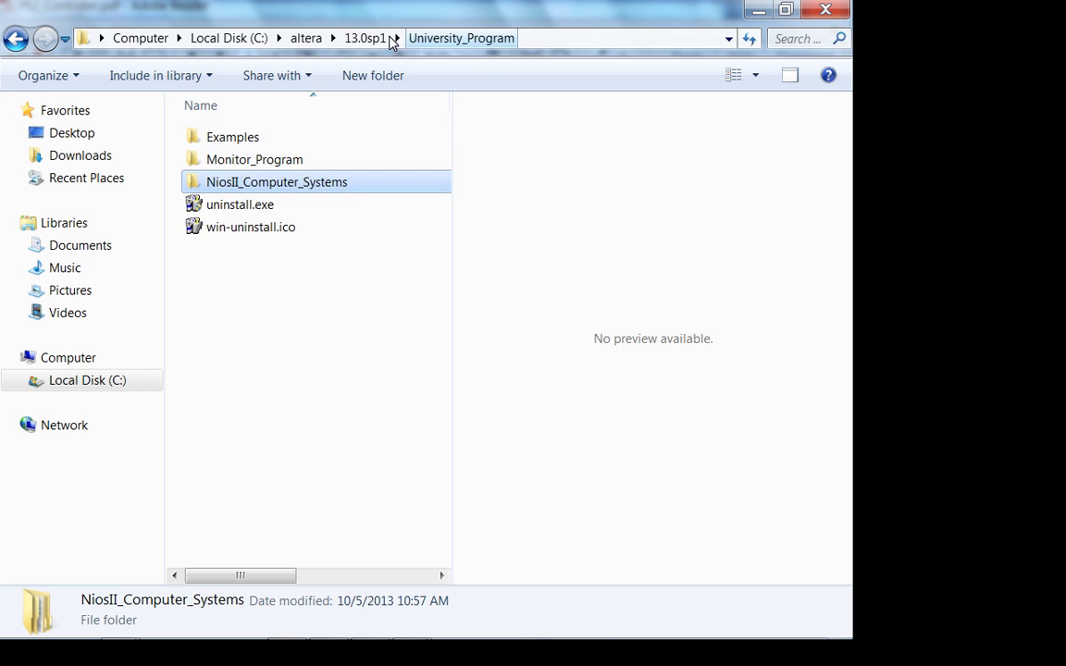
{"action": "double_click", "coordinate": [347, 185]}
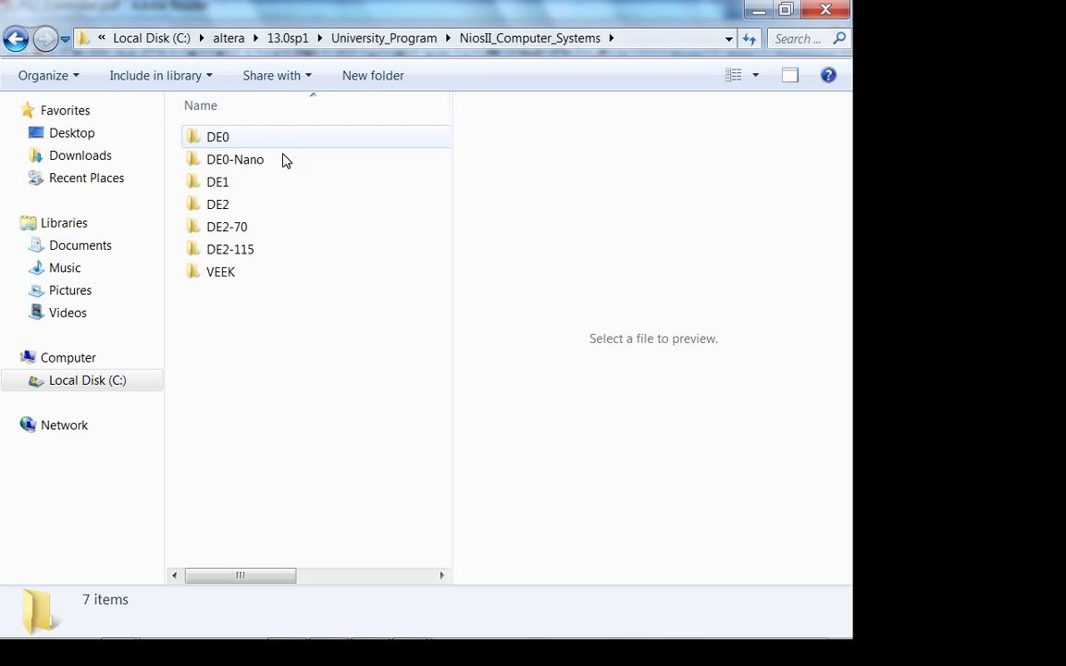
{"action": "double_click", "coordinate": [268, 183]}
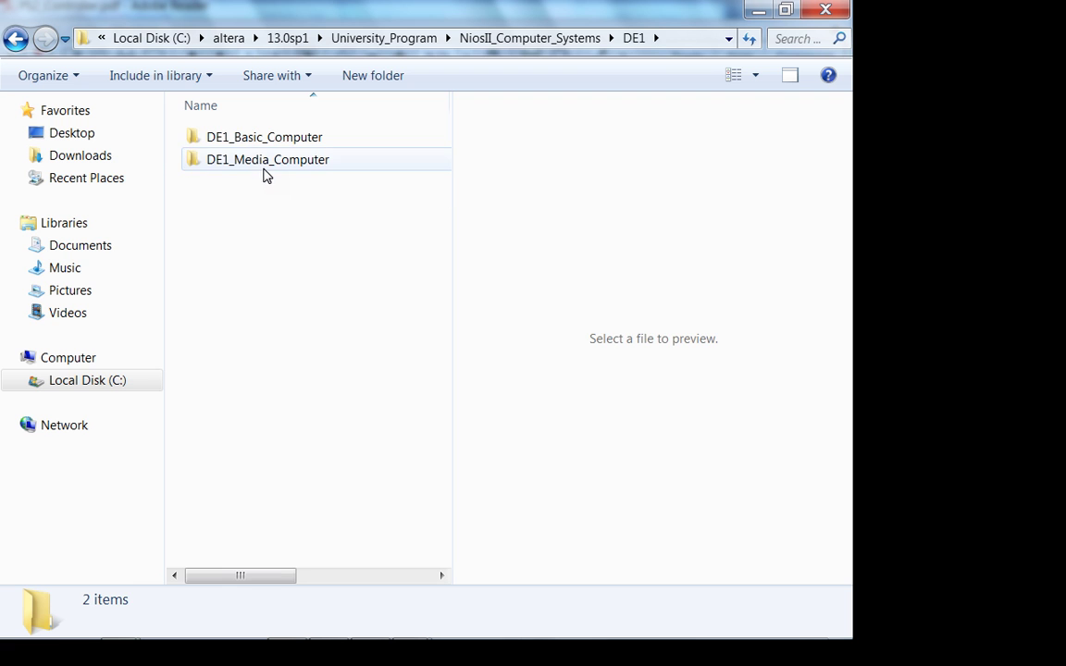
{"action": "double_click", "coordinate": [266, 163]}
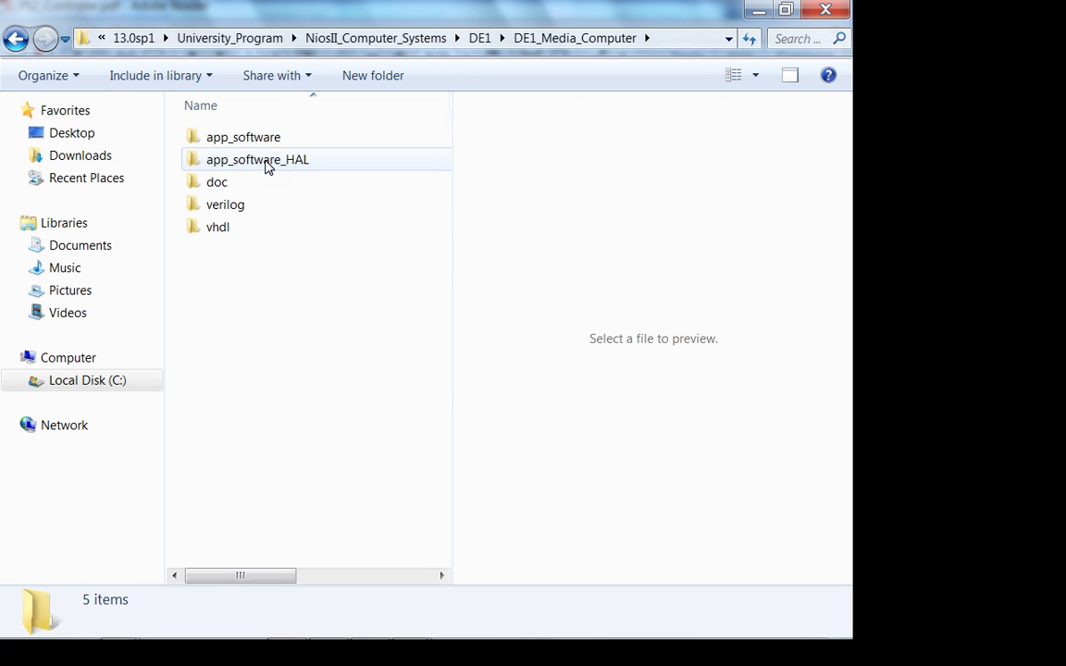
{"action": "double_click", "coordinate": [267, 163]}
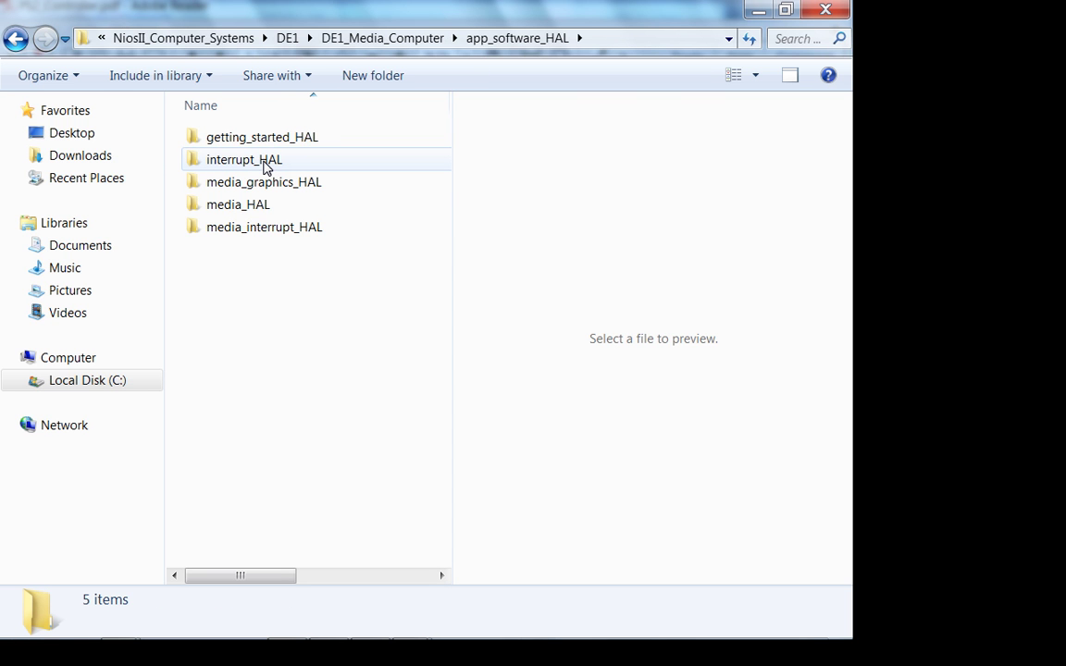
{"action": "double_click", "coordinate": [269, 183]}
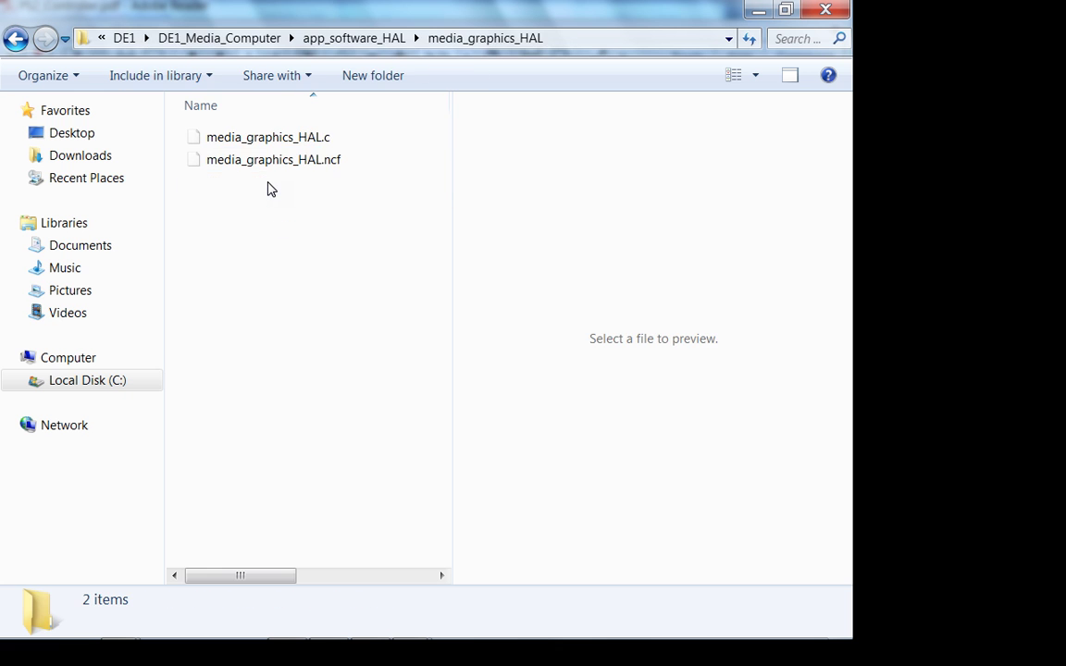
Go back up to app_software_HAL and open the media_interrupt_HAL folder to view its source files
{"action": "left_click", "coordinate": [336, 41]}
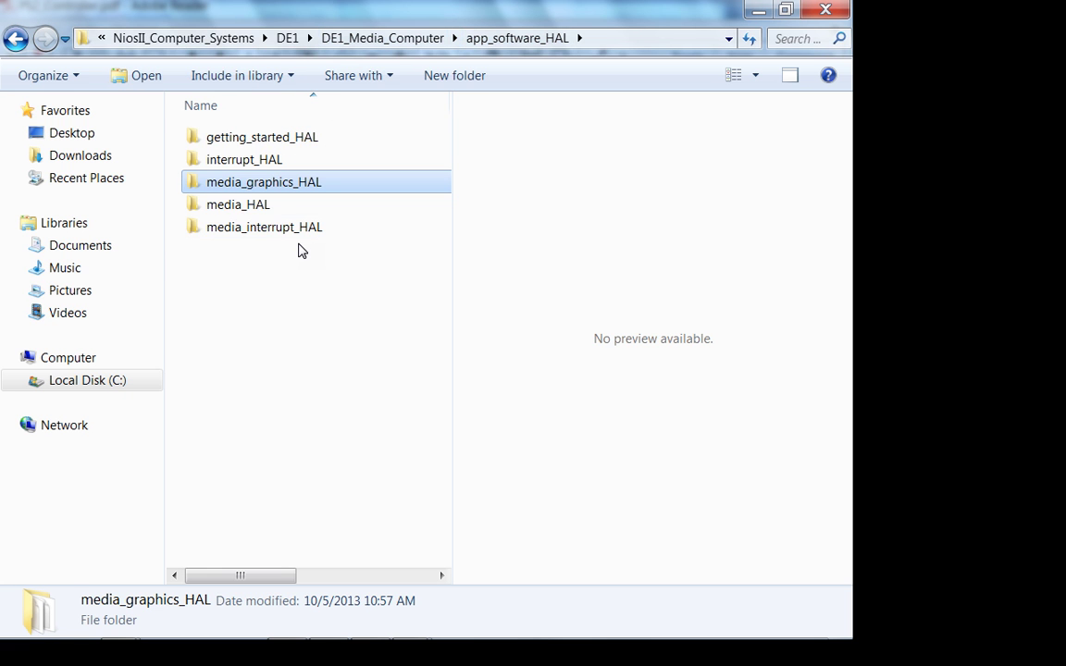
{"action": "left_click", "coordinate": [298, 235]}
{"action": "double_click", "coordinate": [298, 231]}
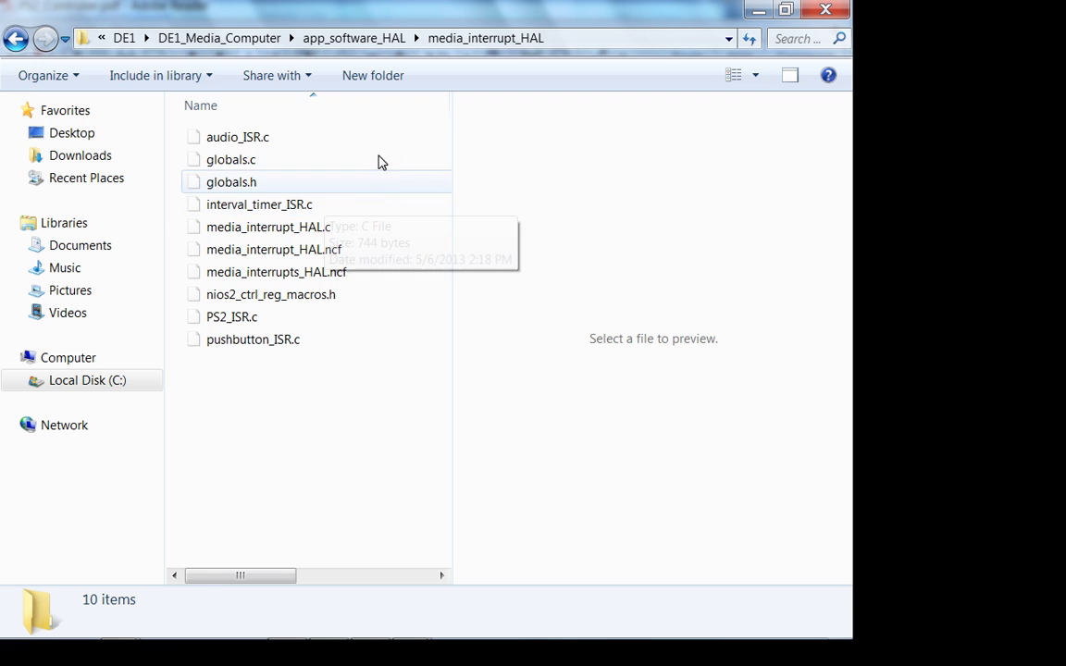
Minimize the open folder and PDF windows and start Quartus II 13.0sp1 from the desktop
{"action": "left_click", "coordinate": [754, 9]}
{"action": "left_click", "coordinate": [752, 8]}
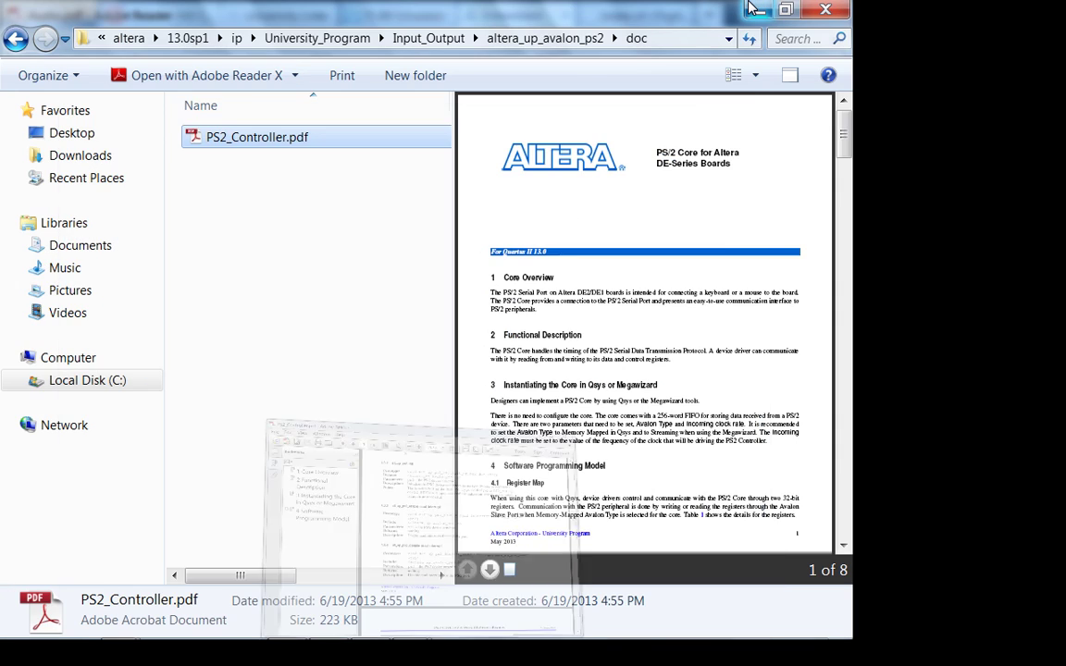
{"action": "left_click", "coordinate": [751, 8]}
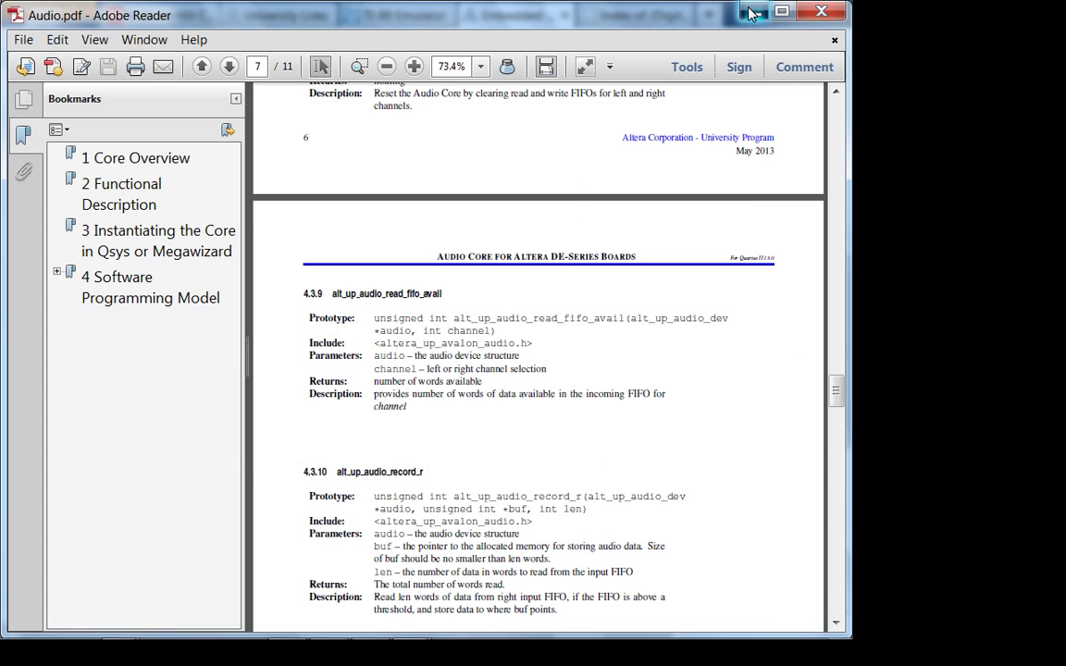
{"action": "left_click", "coordinate": [752, 8]}
{"action": "left_click", "coordinate": [752, 8]}
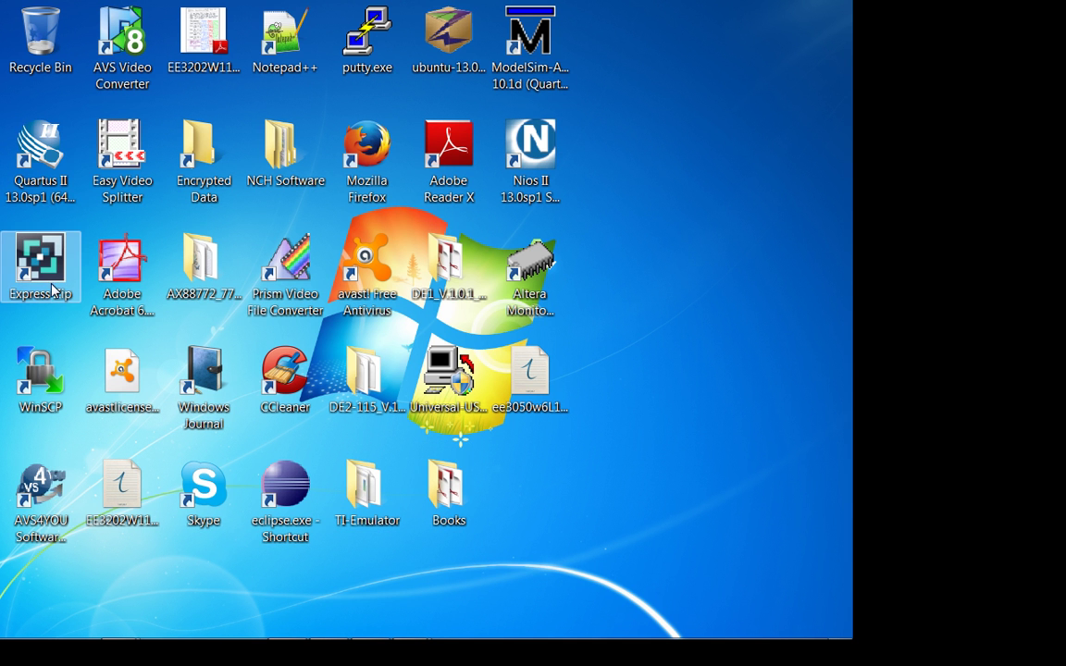
{"action": "left_click", "coordinate": [41, 162]}
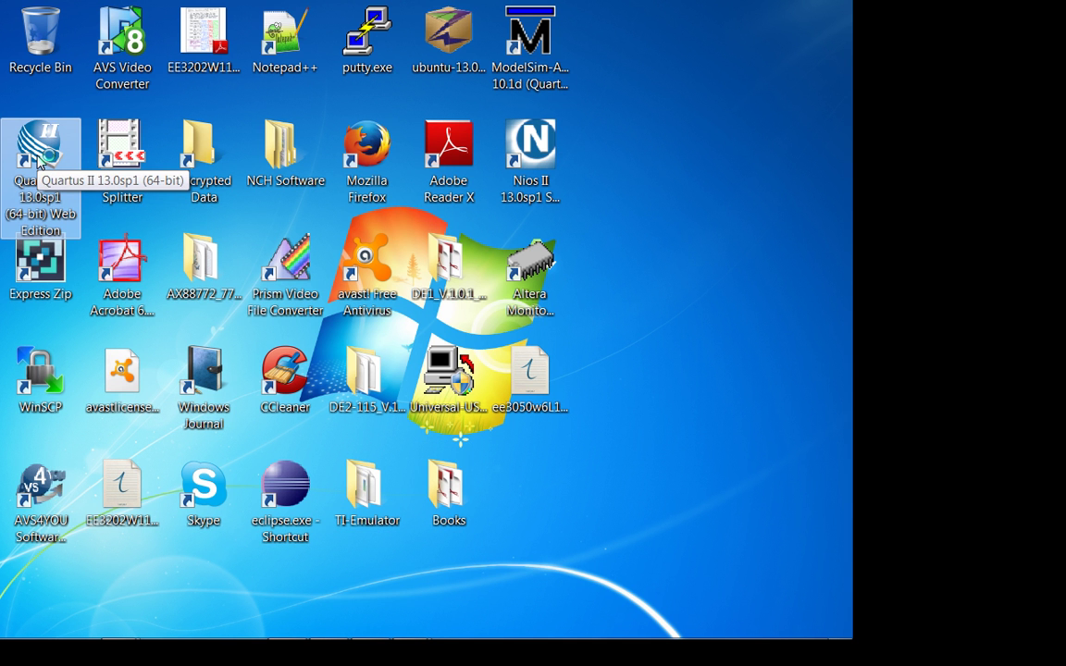
{"action": "double_click", "coordinate": [39, 163]}
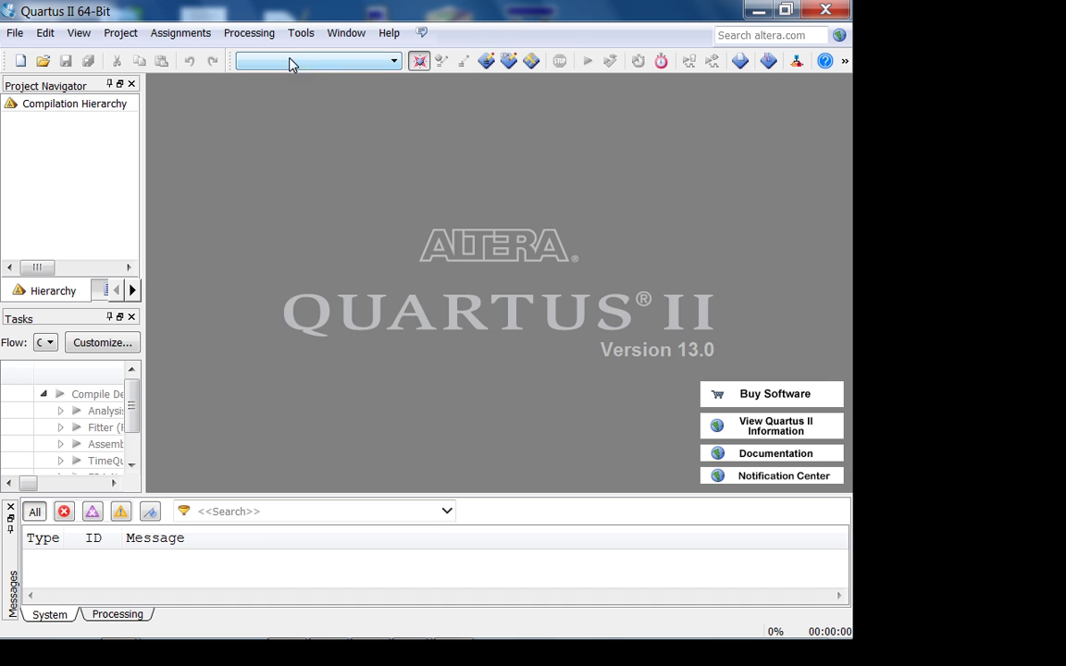
Launch Qsys from Quartus II and close its initialization report
{"action": "left_click", "coordinate": [301, 33]}
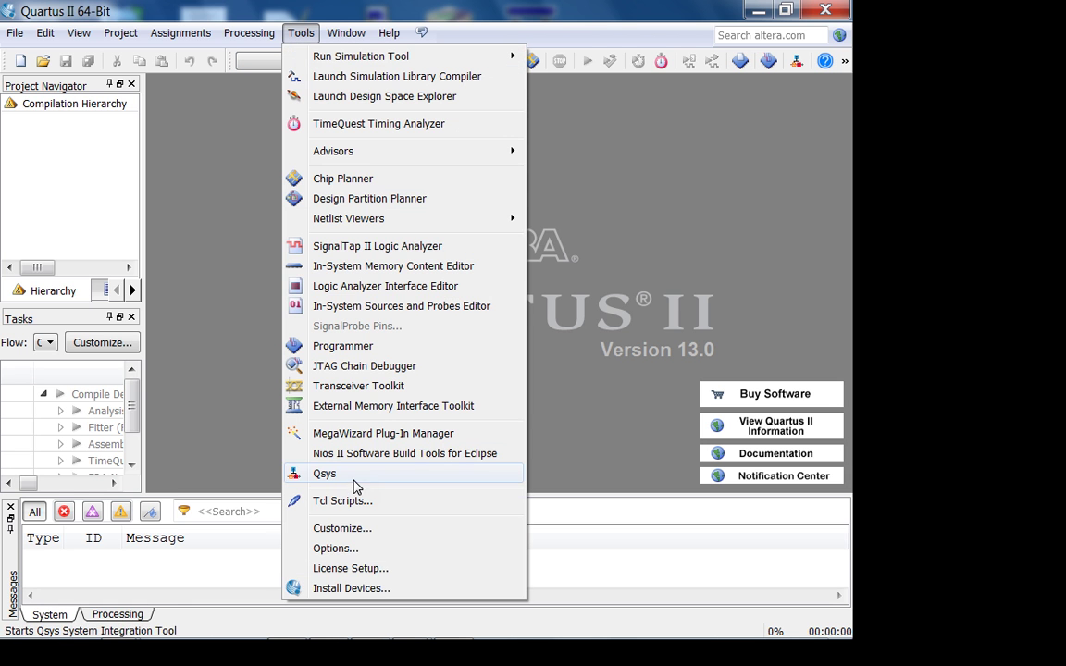
{"action": "left_click", "coordinate": [326, 474]}
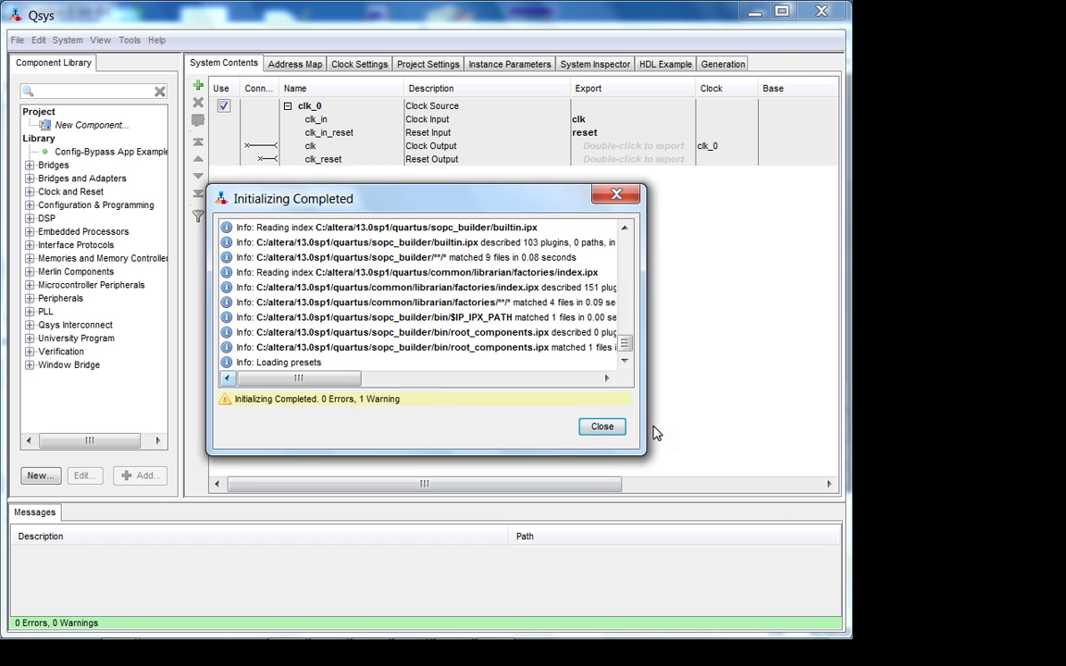
{"action": "left_click", "coordinate": [603, 427]}
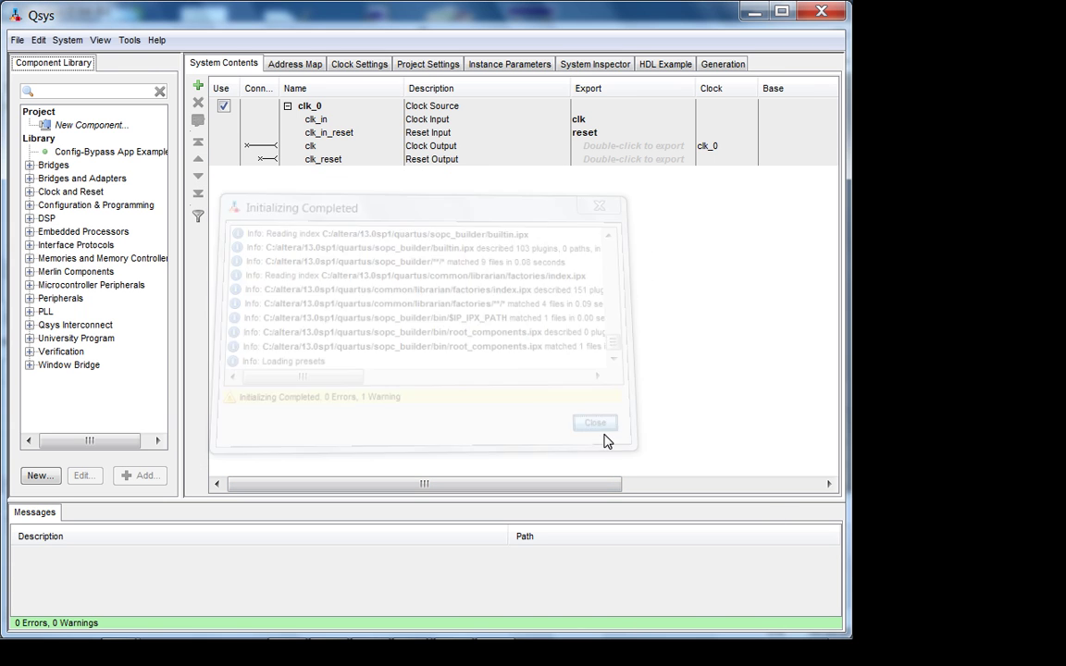
Find the PS2 Controller under University Program, Generic IO in the component library and start adding it to the system
{"action": "left_click", "coordinate": [30, 339]}
{"action": "scroll", "coordinate": [47, 426], "scroll_direction": "down", "scroll_amount": 1}
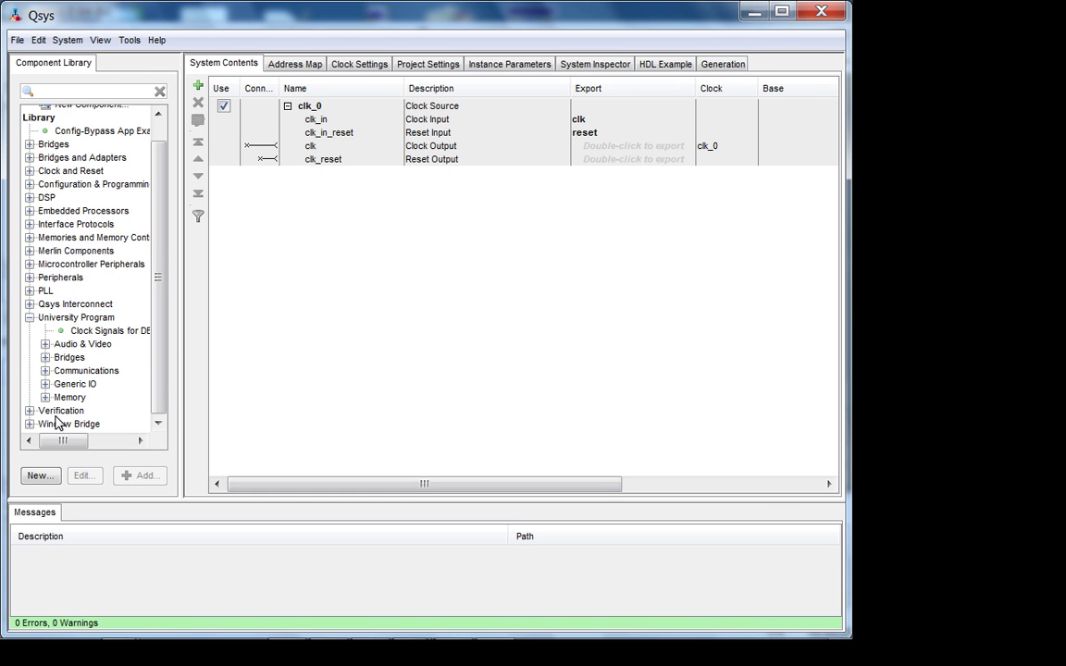
{"action": "left_click", "coordinate": [45, 370]}
{"action": "left_click", "coordinate": [45, 370]}
{"action": "left_click", "coordinate": [45, 384]}
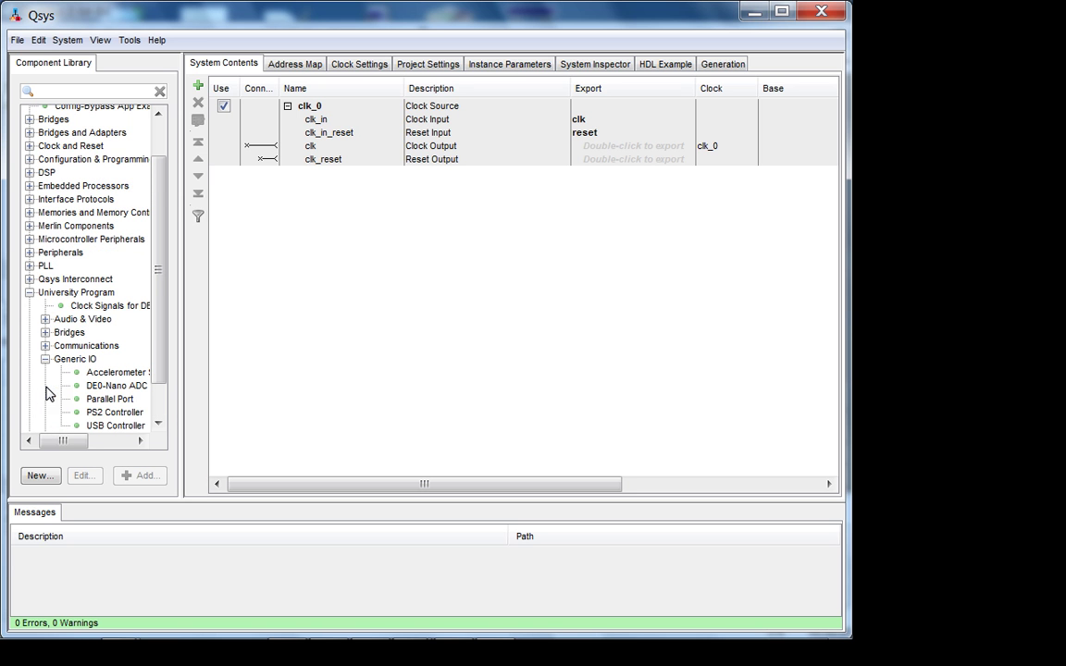
{"action": "double_click", "coordinate": [101, 419]}
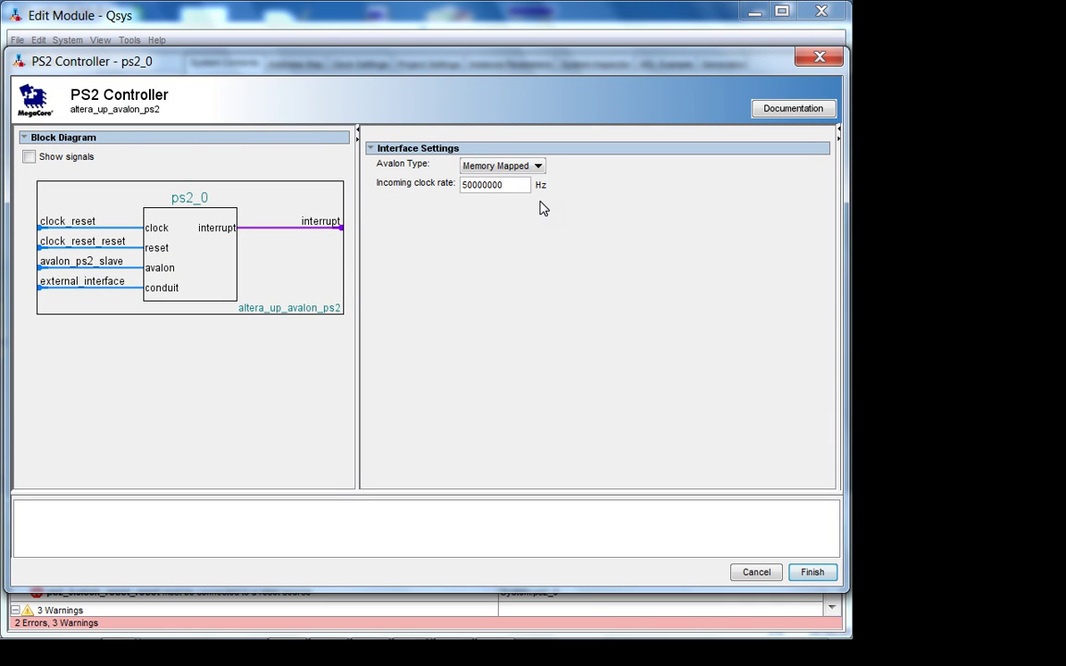
Check the available Avalon Type options for the PS2 Controller, keeping Memory Mapped, and open the component's documentation
{"action": "left_click", "coordinate": [517, 167]}
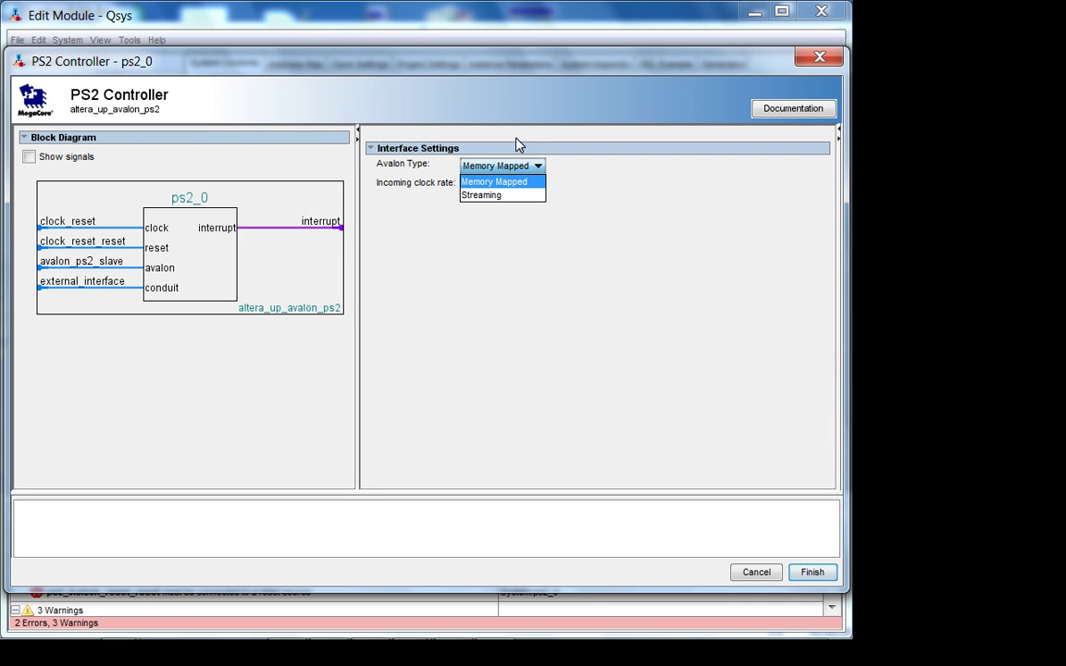
{"action": "left_click", "coordinate": [517, 145]}
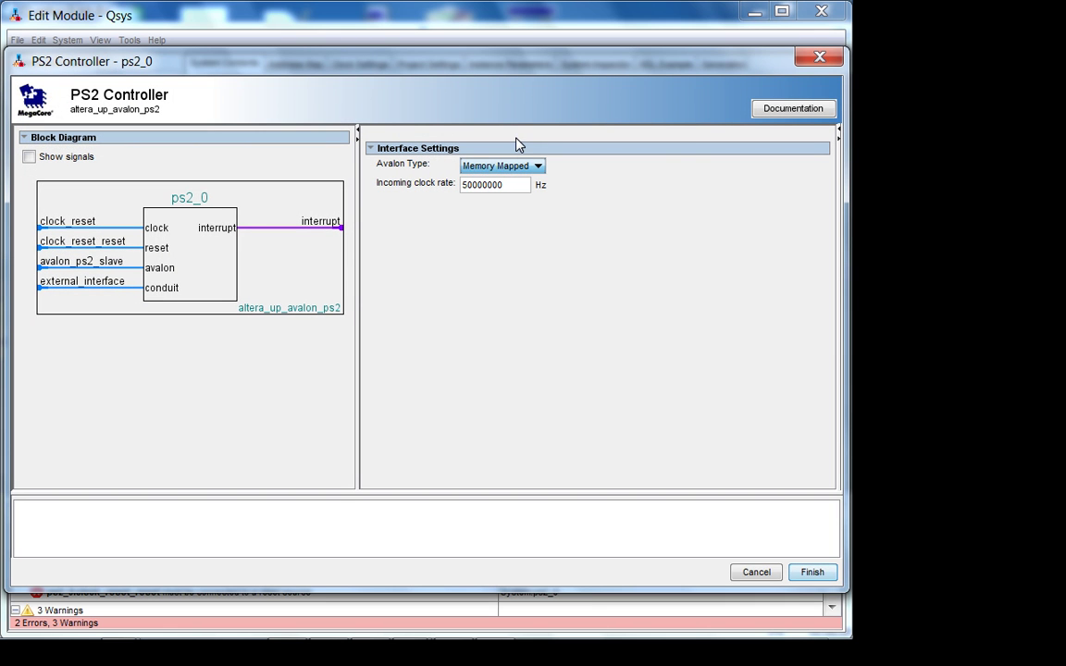
{"action": "left_click", "coordinate": [793, 110]}
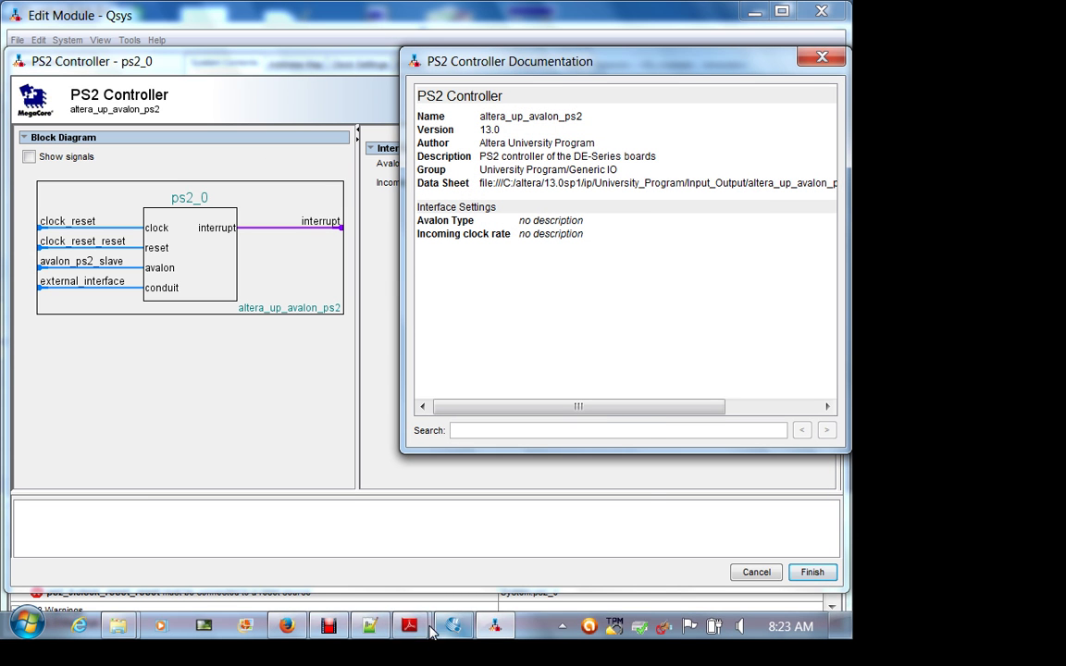
Switch to PS2_Controller.pdf in Adobe Reader and highlight the section 3 sentence recommending the Avalon Type for Qsys and Megawizard
{"action": "mouse_move", "coordinate": [410, 626]}
{"action": "left_click", "coordinate": [488, 549]}
{"action": "scroll", "coordinate": [488, 547], "scroll_direction": "up", "scroll_amount": 5}
{"action": "scroll", "coordinate": [469, 370], "scroll_direction": "up", "scroll_amount": 10}
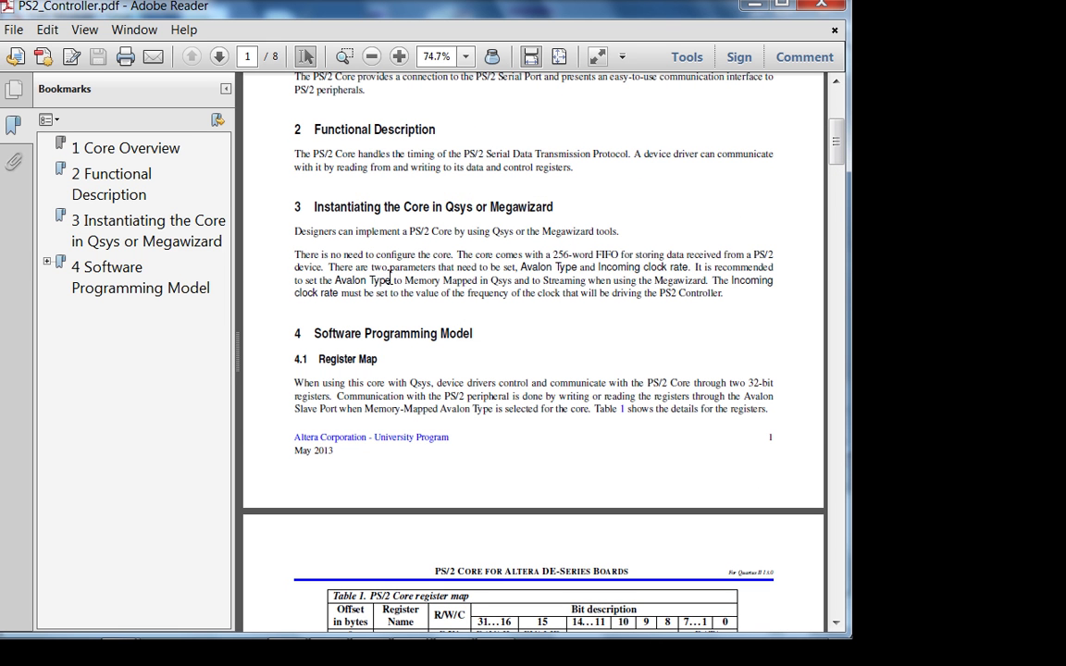
{"action": "left_click_drag", "start_coordinate": [297, 256], "coordinate": [491, 274]}
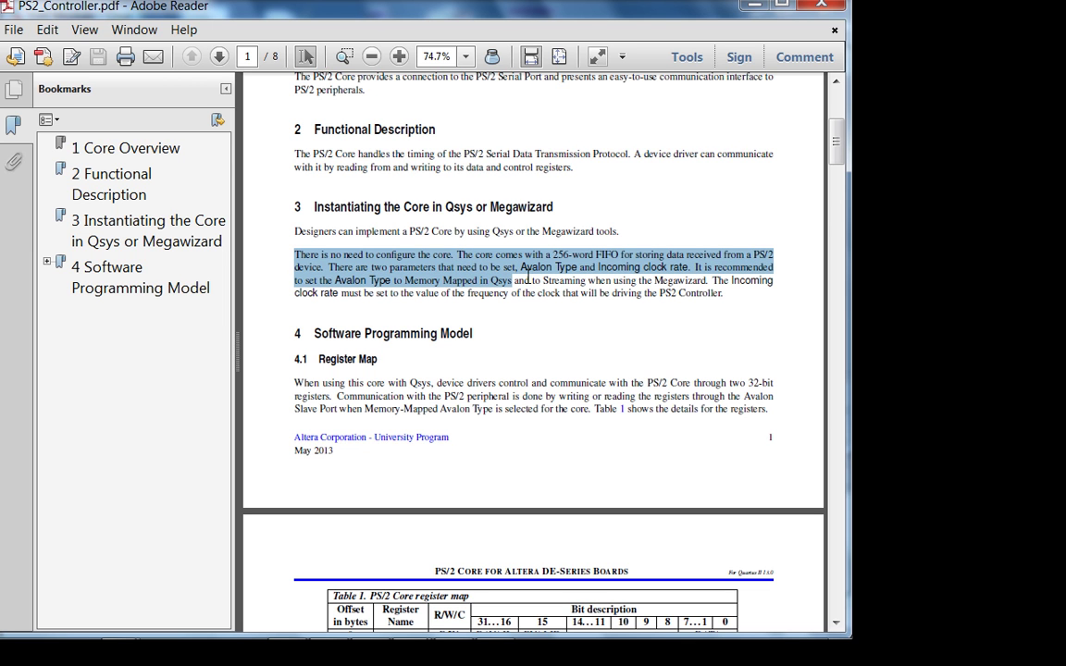
{"action": "left_click", "coordinate": [703, 268]}
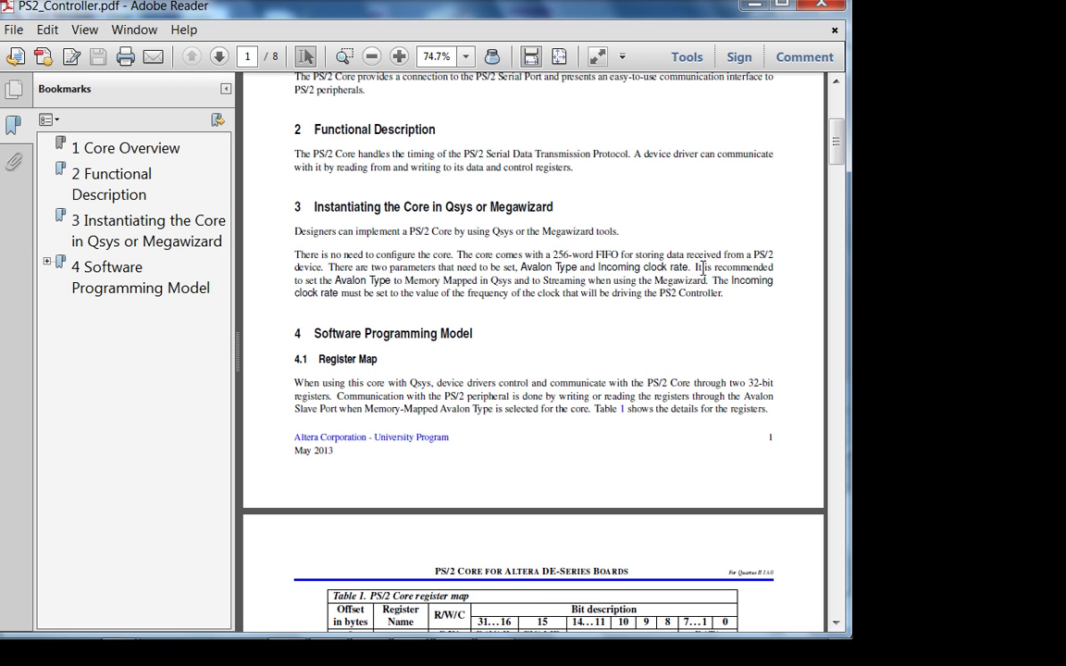
{"action": "left_click_drag", "start_coordinate": [703, 268], "coordinate": [708, 283]}
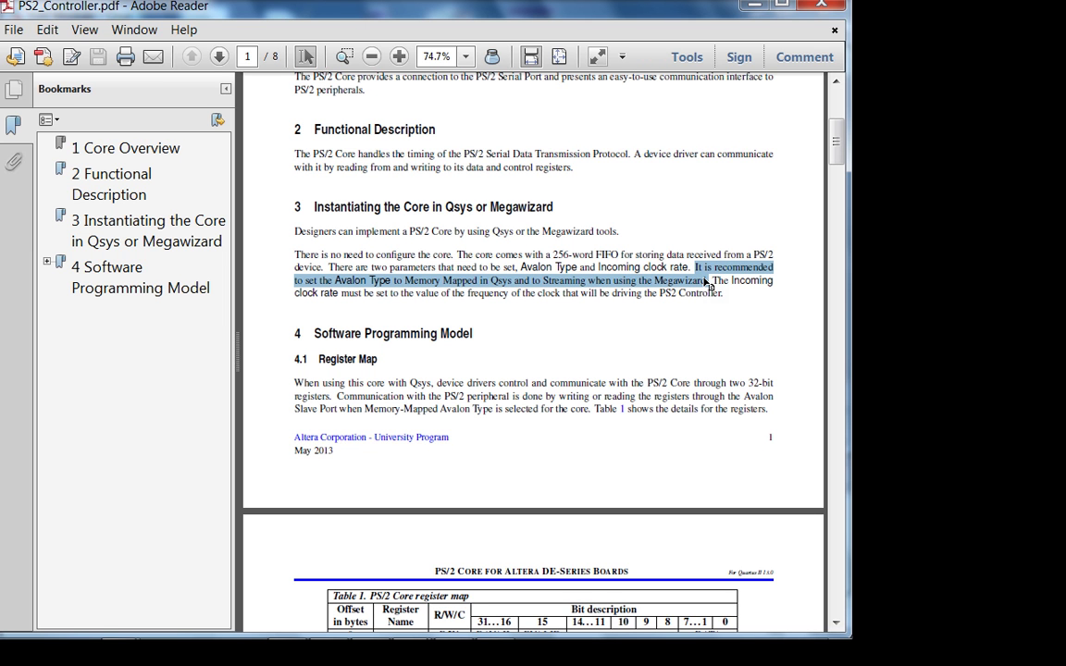
Return to the PS2 Controller settings in Qsys, close the documentation window and select Memory Mapped as the Avalon Type
{"action": "left_click", "coordinate": [752, 6]}
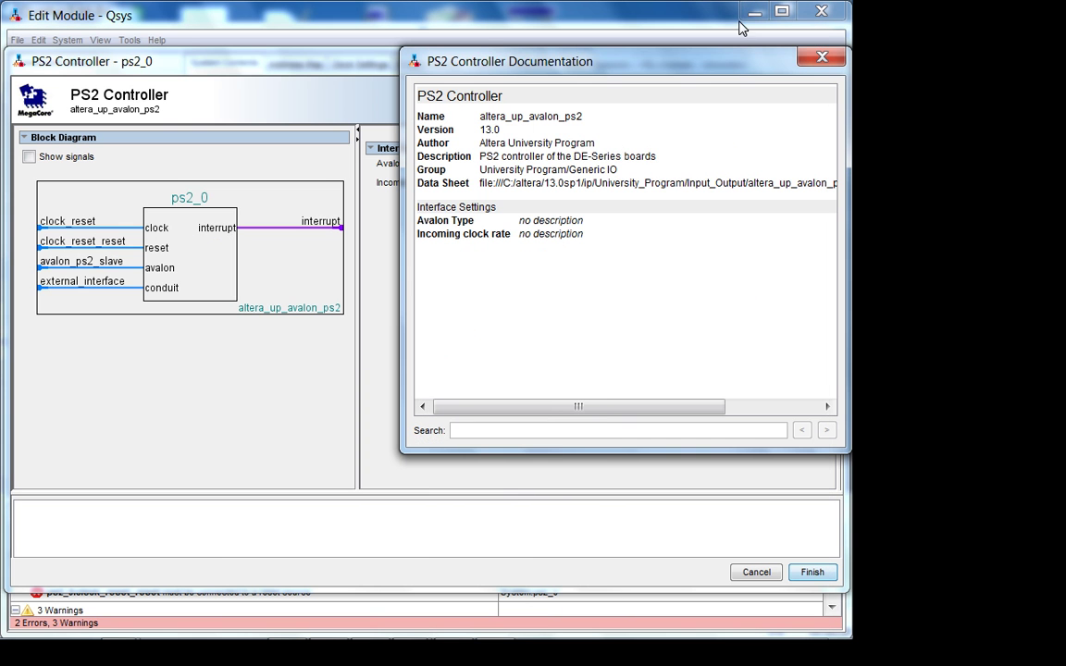
{"action": "left_click", "coordinate": [822, 57]}
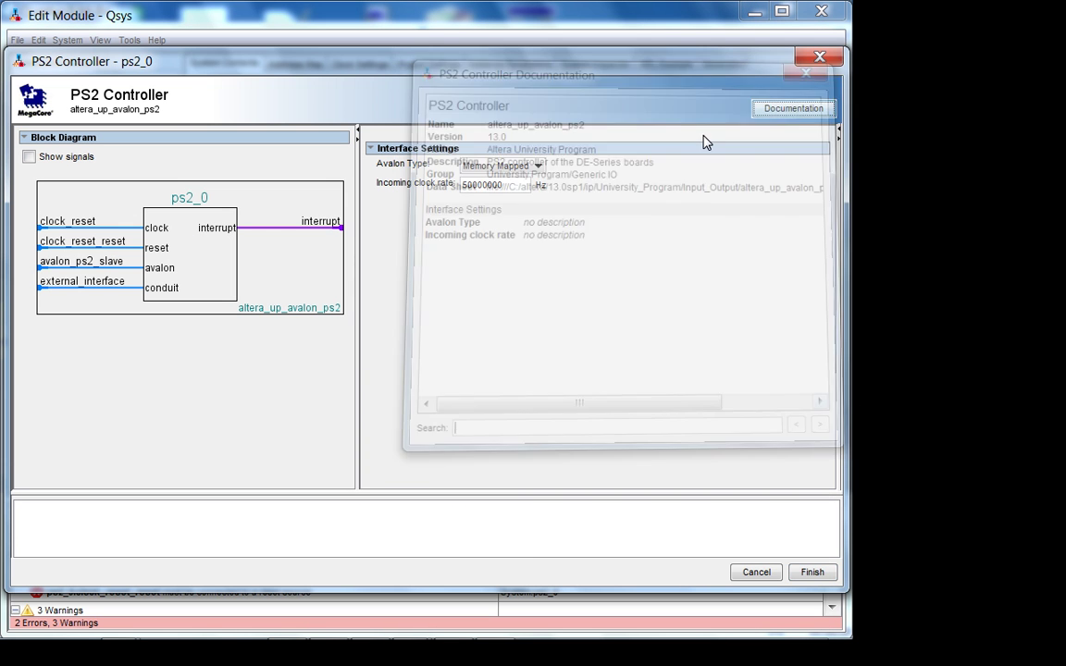
{"action": "left_click", "coordinate": [490, 169]}
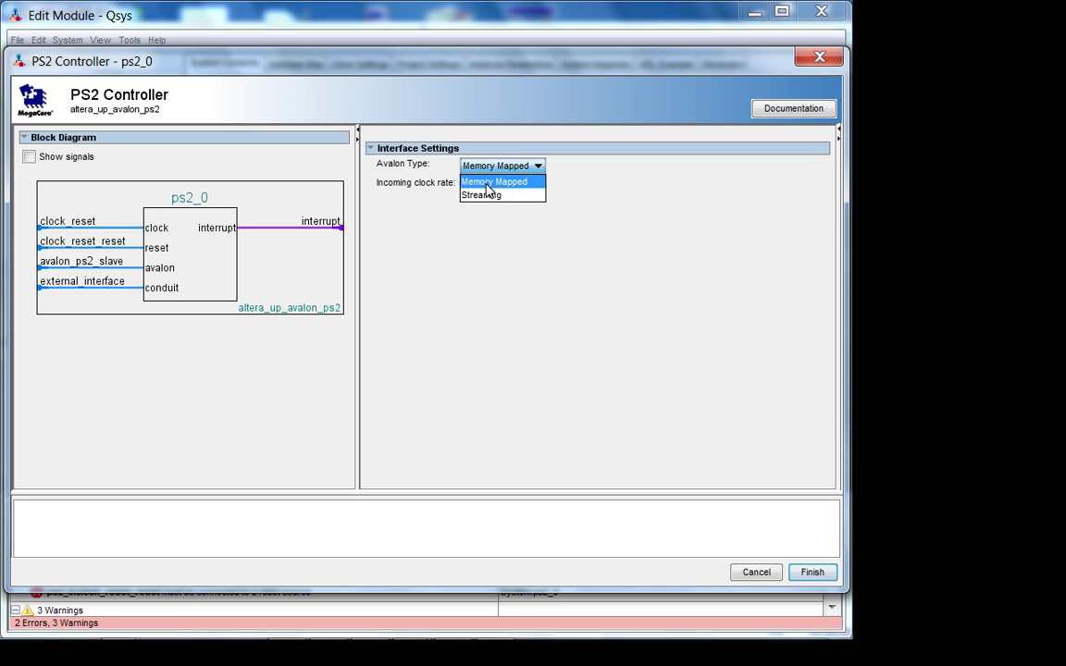
{"action": "left_click", "coordinate": [474, 181]}
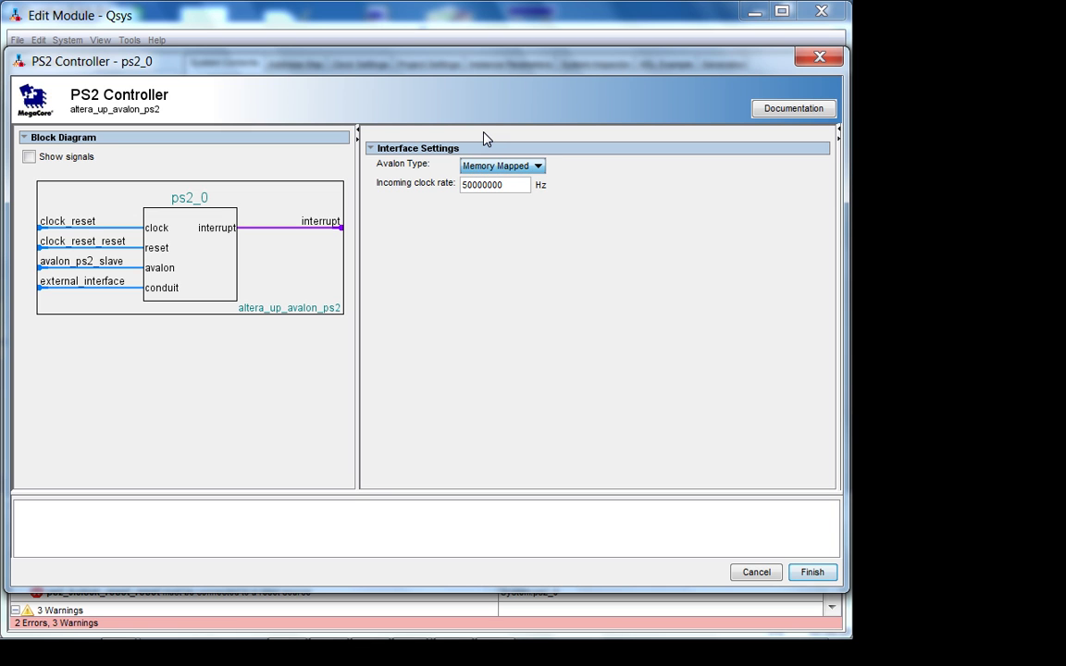
Check the Incoming clock rate requirement in section 3 of PS2_Controller.pdf in Adobe Reader, and return to the Qsys component settings
{"action": "mouse_move", "coordinate": [300, 644]}
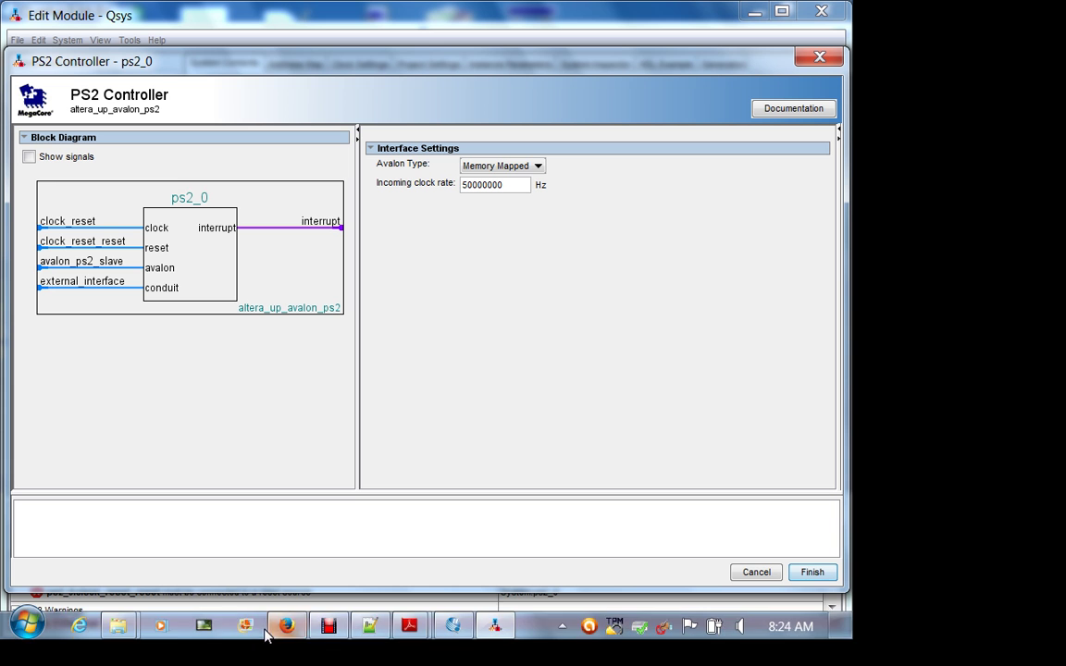
{"action": "left_click", "coordinate": [408, 628]}
{"action": "left_click", "coordinate": [496, 571]}
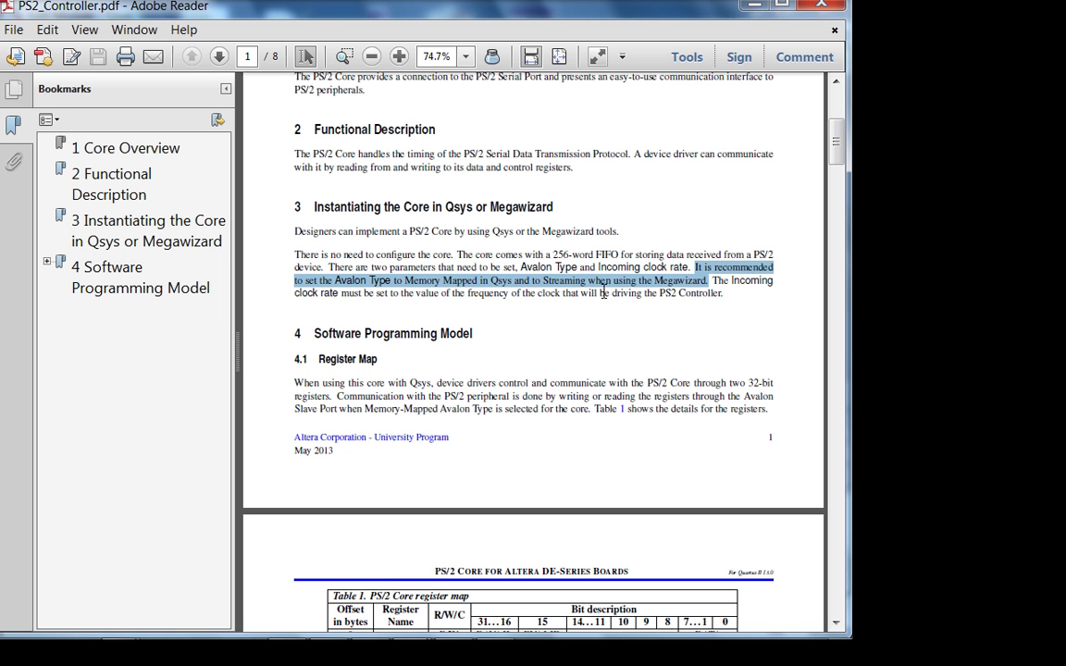
{"action": "left_click", "coordinate": [642, 293]}
{"action": "left_click", "coordinate": [748, 6]}
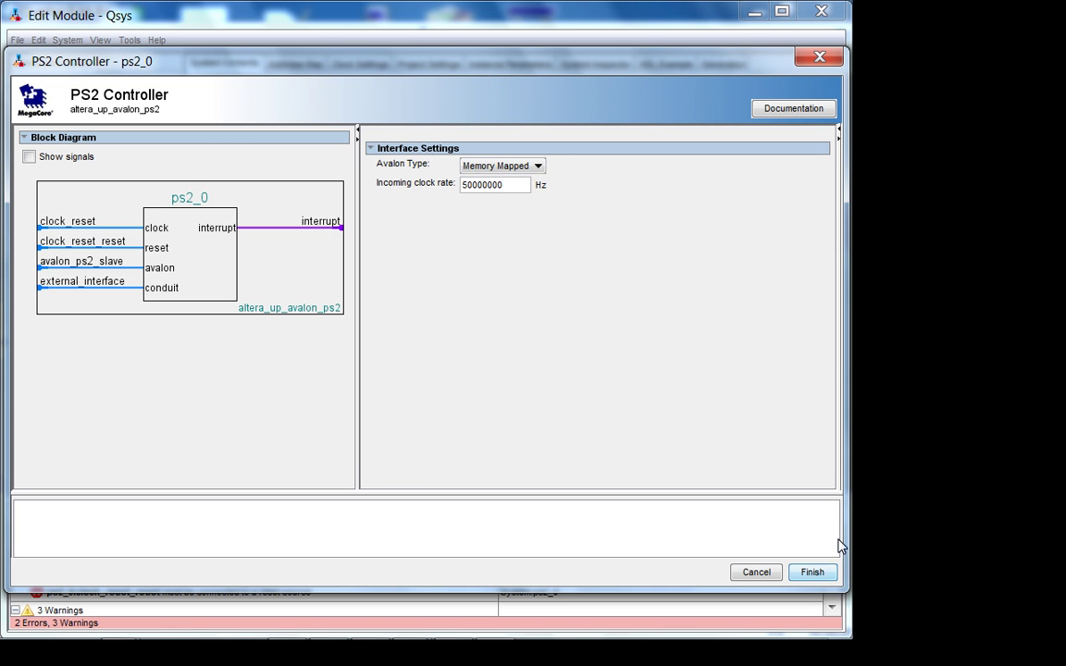
Finish adding the PS2 Controller and export its external_interface conduit as ps2_0_external_interface
{"action": "left_click", "coordinate": [810, 572]}
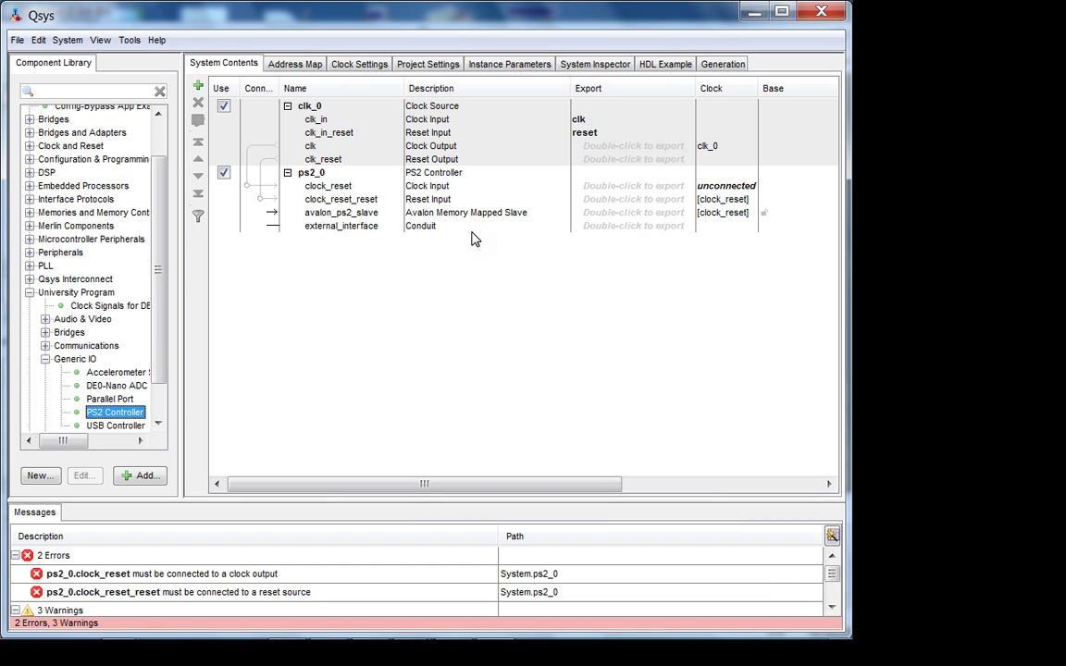
{"action": "left_click", "coordinate": [628, 228]}
{"action": "double_click", "coordinate": [628, 229]}
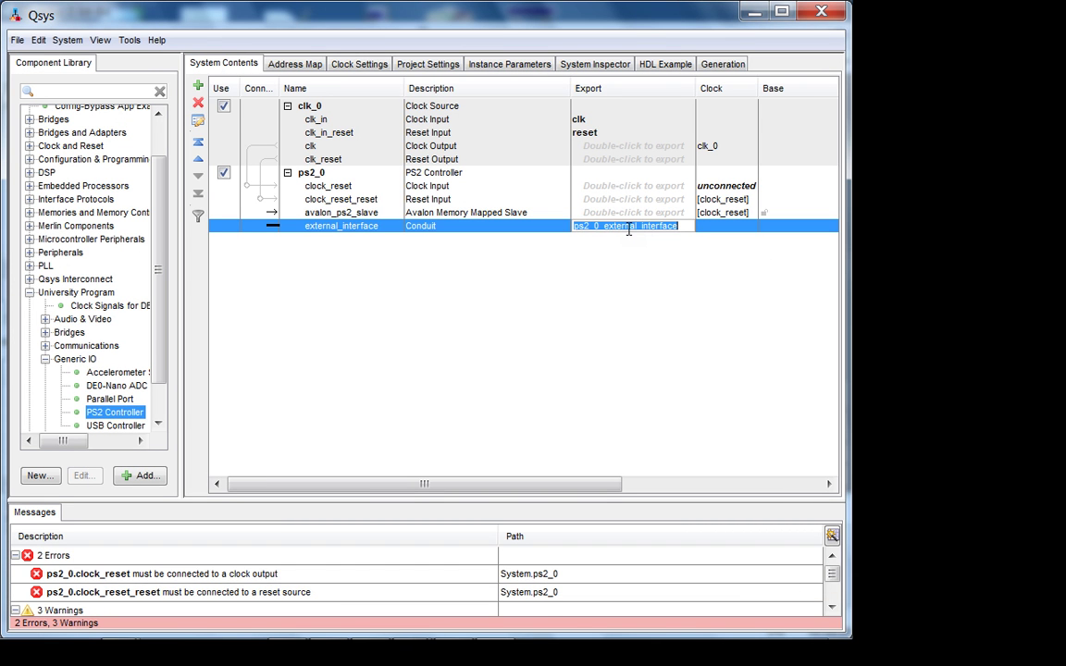
{"action": "key", "text": "Return"}
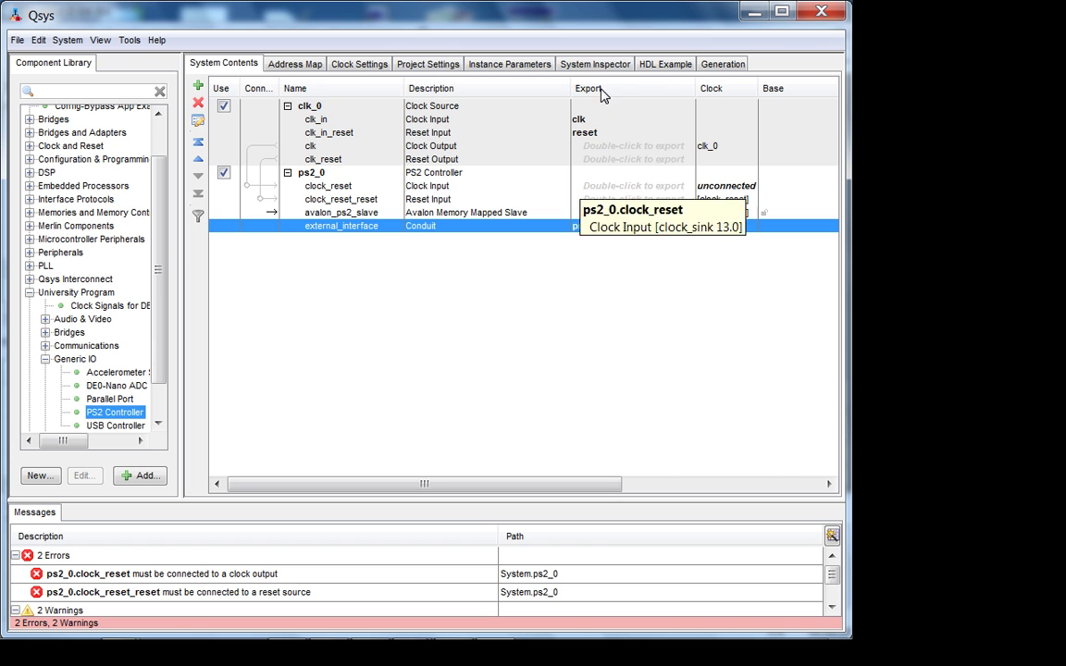
Review the system's example HDL with the language set to VHDL, and return to the system contents
{"action": "left_click", "coordinate": [674, 65]}
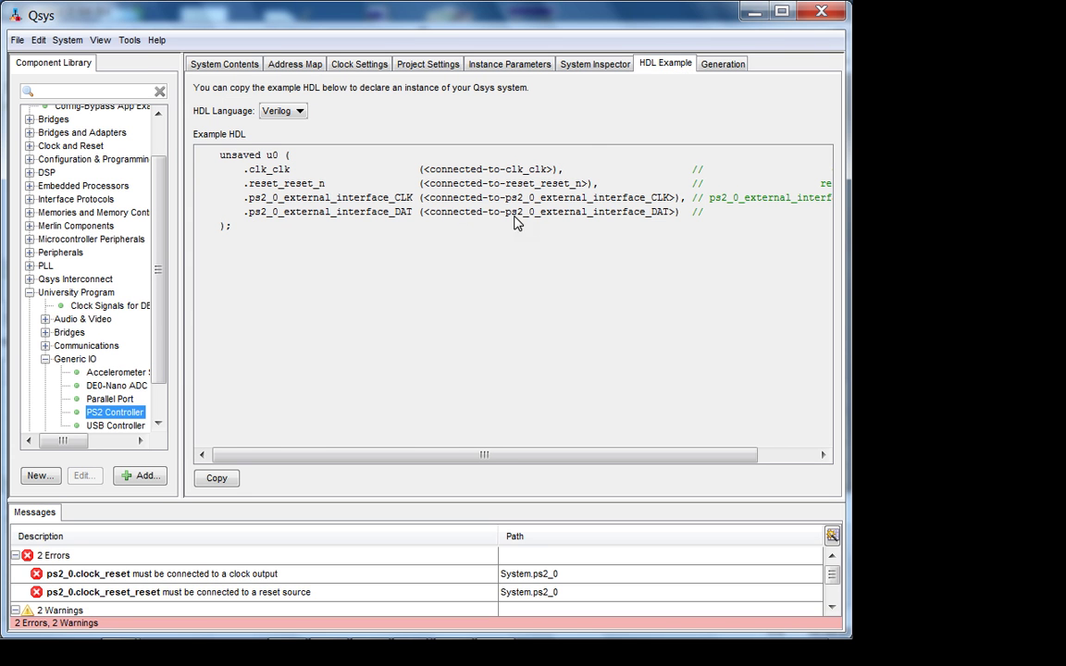
{"action": "left_click", "coordinate": [269, 112]}
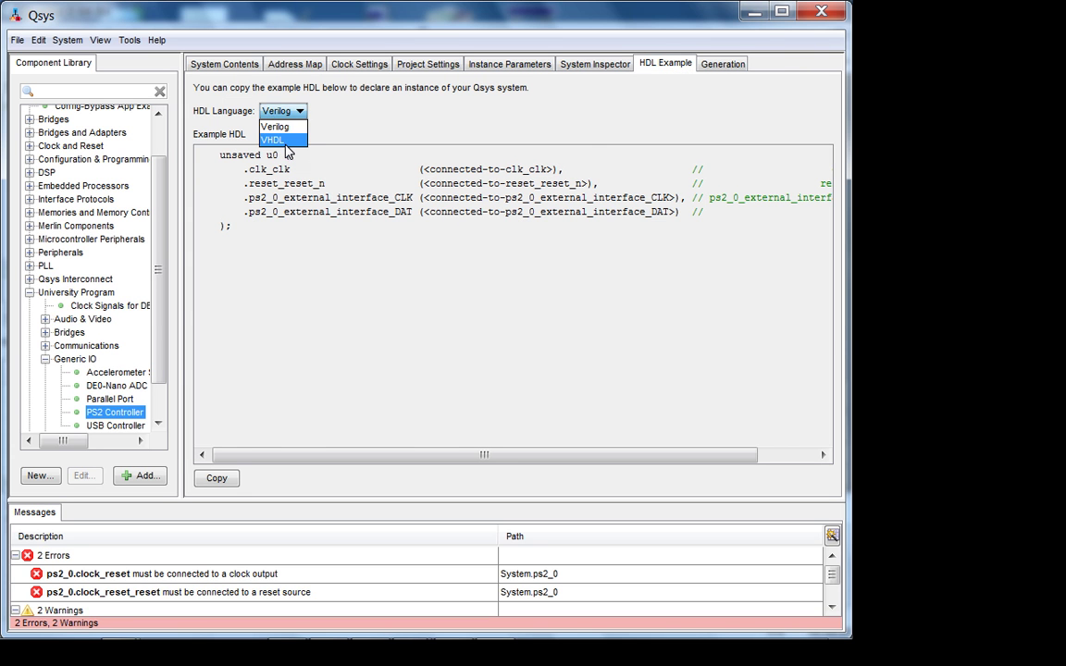
{"action": "left_click", "coordinate": [276, 140]}
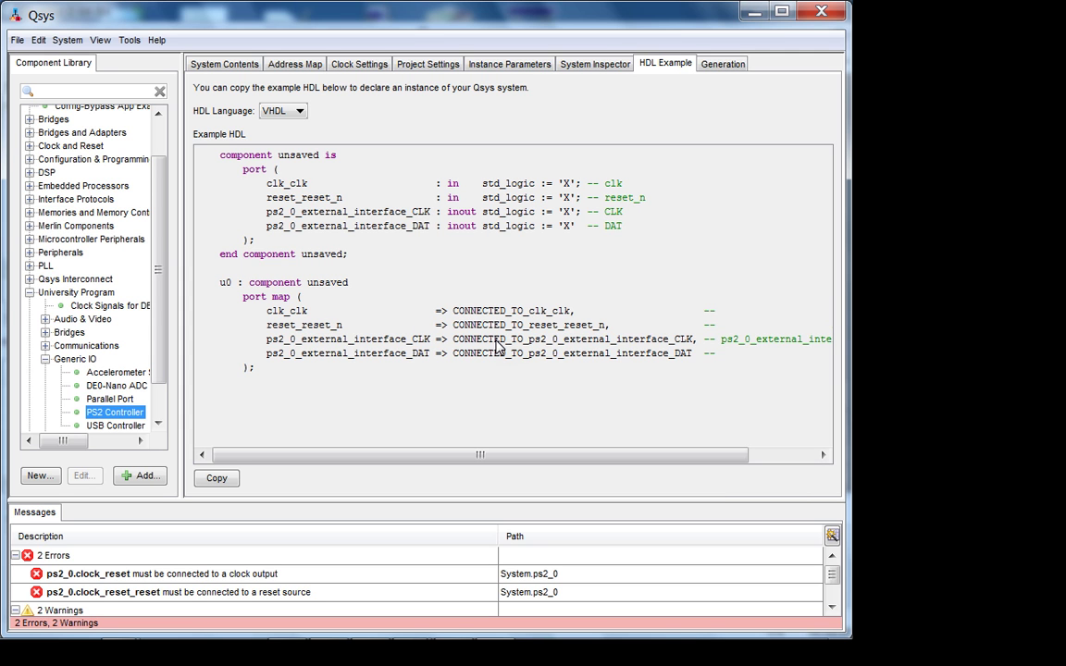
{"action": "left_click", "coordinate": [210, 55]}
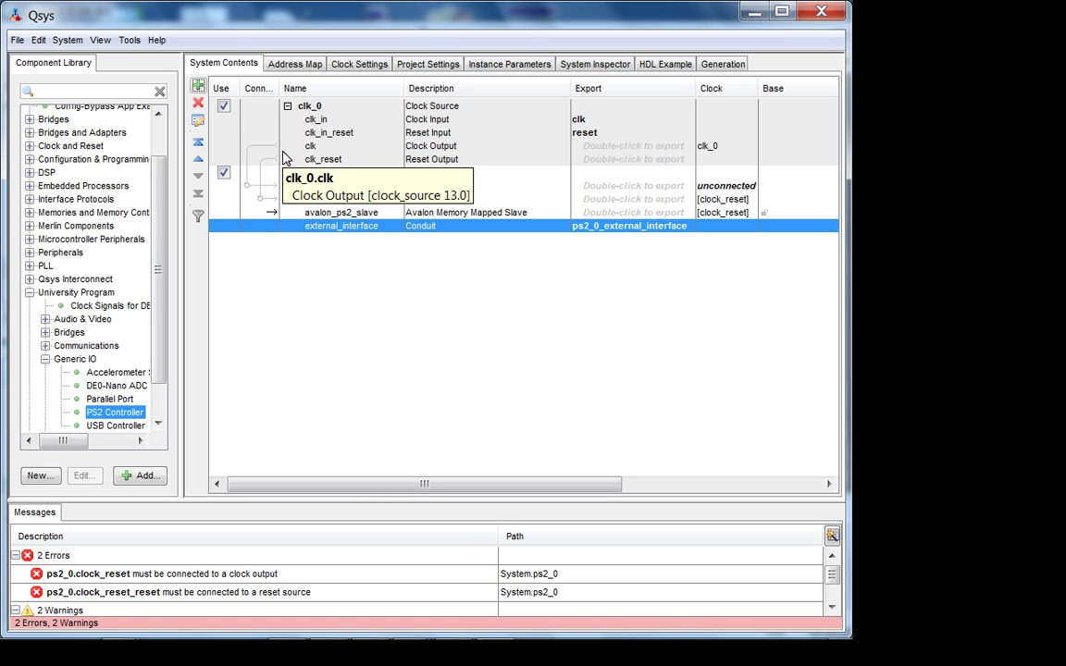
Locate the Audio core under University Program, Audio & Video in the component library and open its settings
{"action": "left_click", "coordinate": [109, 307]}
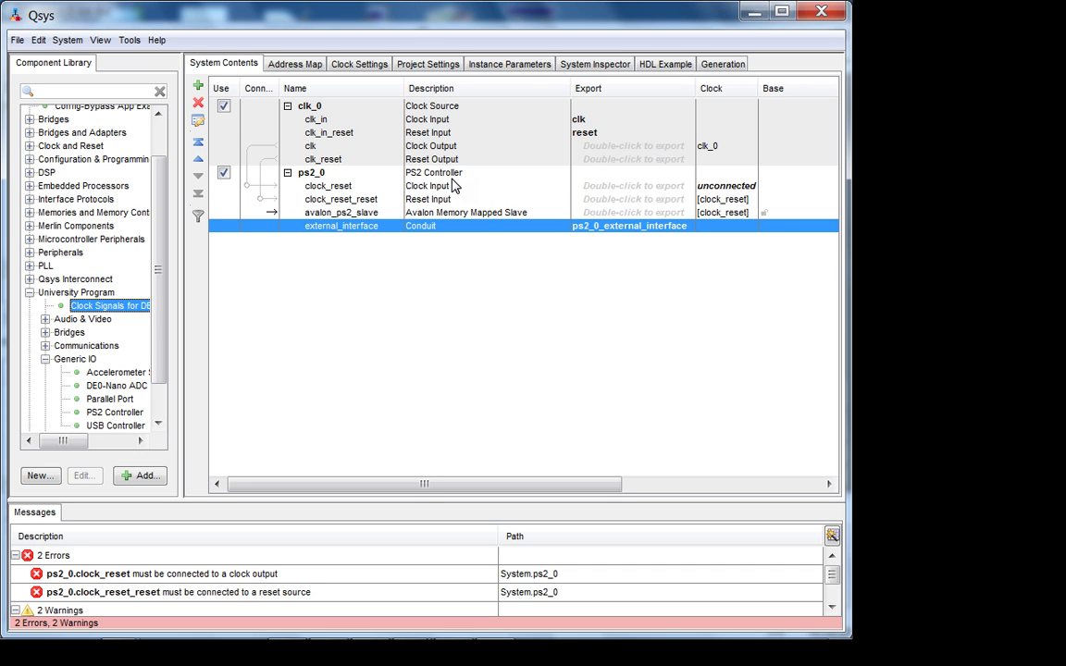
{"action": "left_click", "coordinate": [328, 214]}
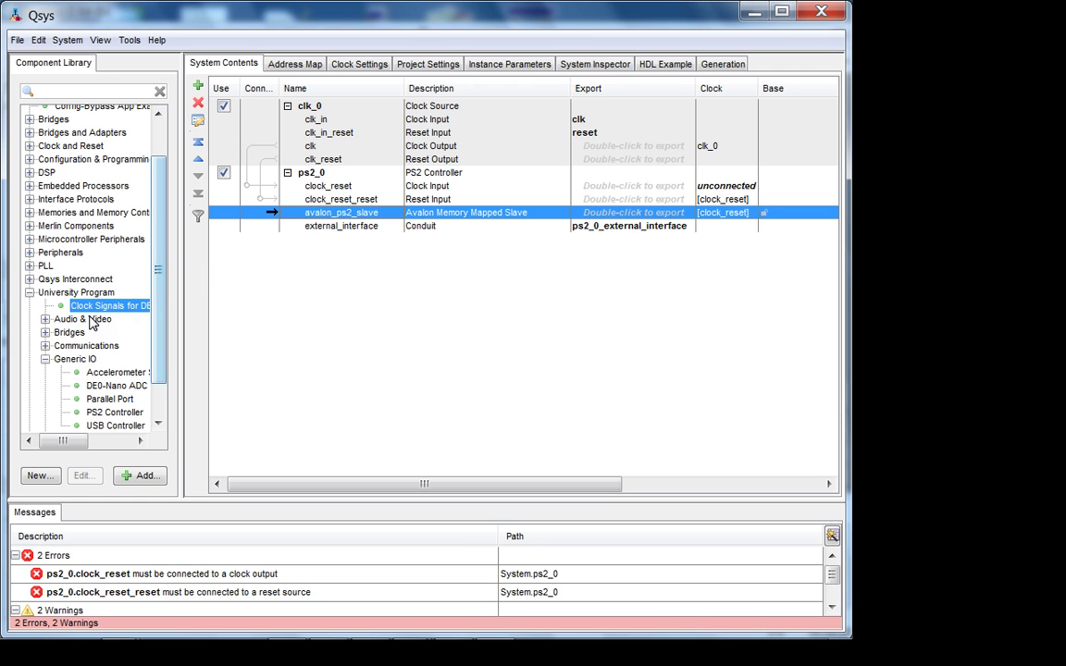
{"action": "left_click", "coordinate": [45, 319]}
{"action": "left_click", "coordinate": [98, 346]}
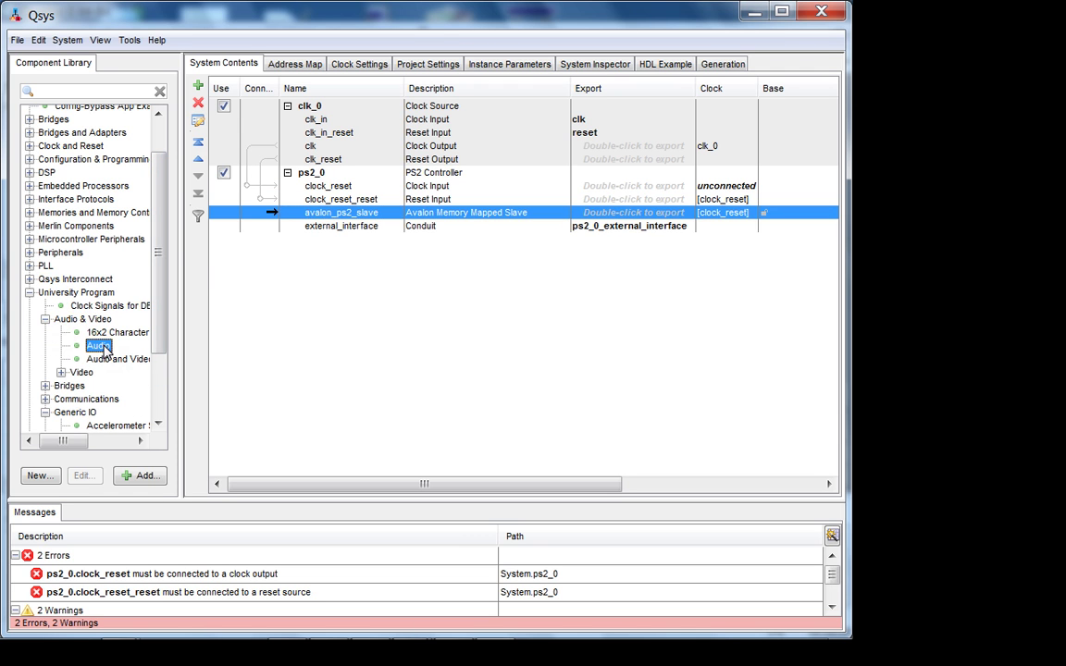
{"action": "double_click", "coordinate": [100, 347]}
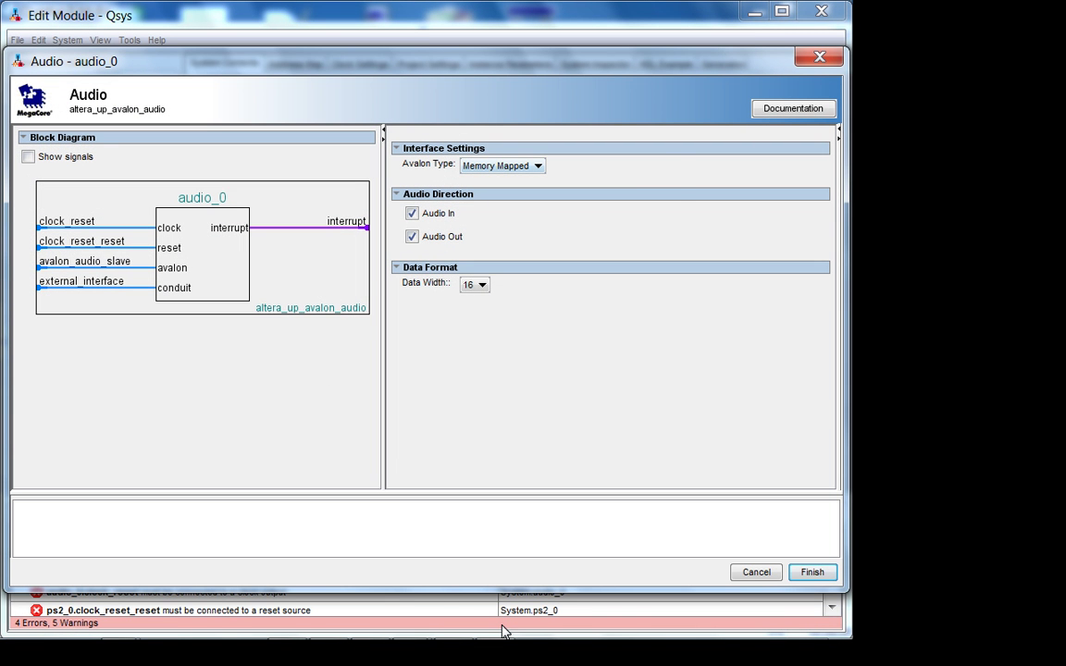
Switch to Audio.pdf in Adobe Reader and read from section 2, Functional Description, through the block diagram to section 3
{"action": "mouse_move", "coordinate": [471, 645]}
{"action": "mouse_move", "coordinate": [404, 646]}
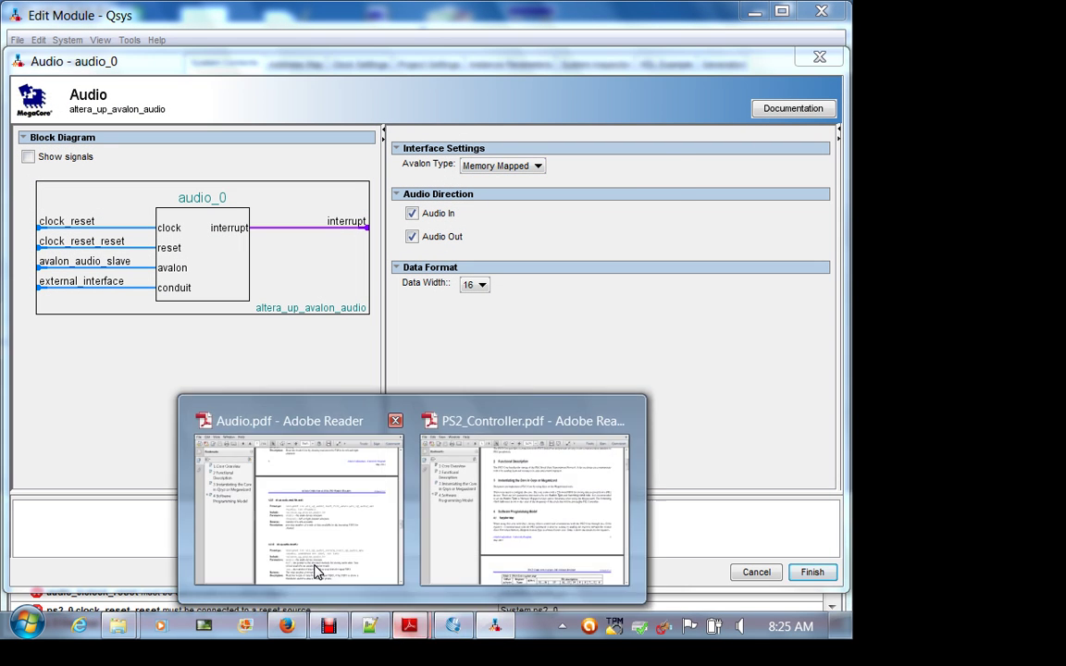
{"action": "left_click", "coordinate": [316, 571]}
{"action": "scroll", "coordinate": [537, 348], "scroll_direction": "up", "scroll_amount": 3}
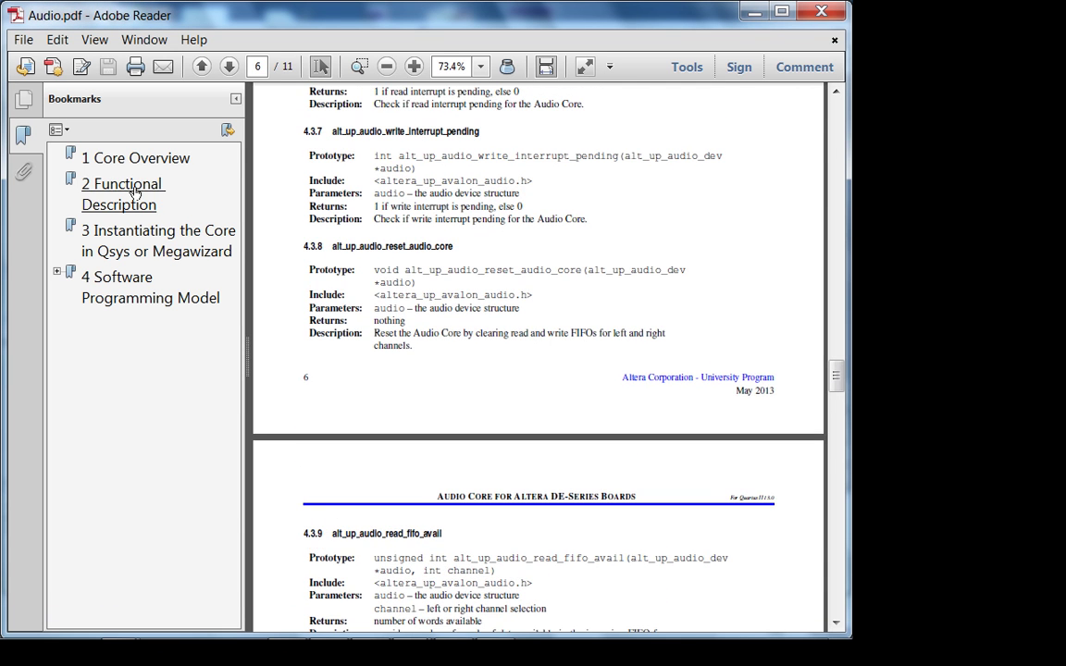
{"action": "left_click", "coordinate": [120, 181]}
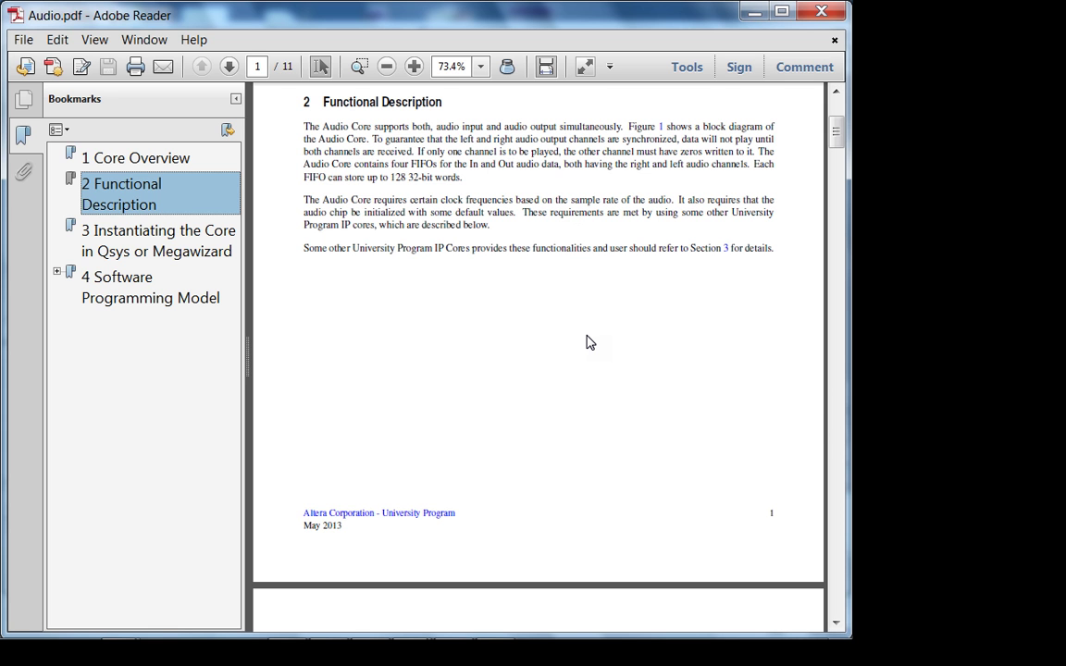
{"action": "scroll", "coordinate": [589, 343], "scroll_direction": "down", "scroll_amount": 10}
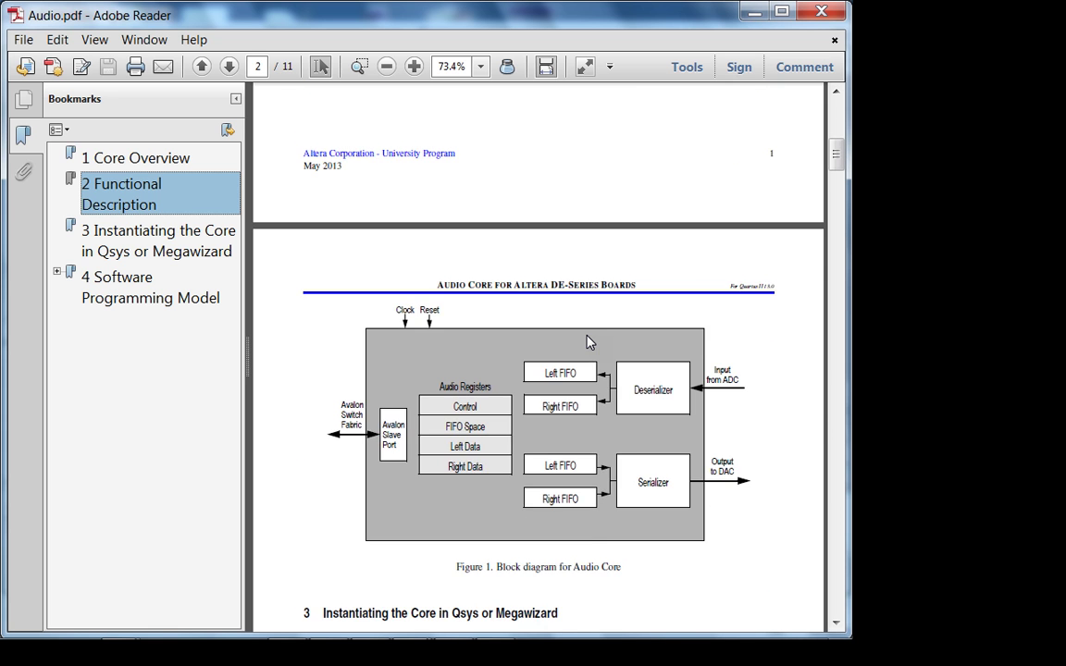
{"action": "scroll", "coordinate": [363, 255], "scroll_direction": "down", "scroll_amount": 3}
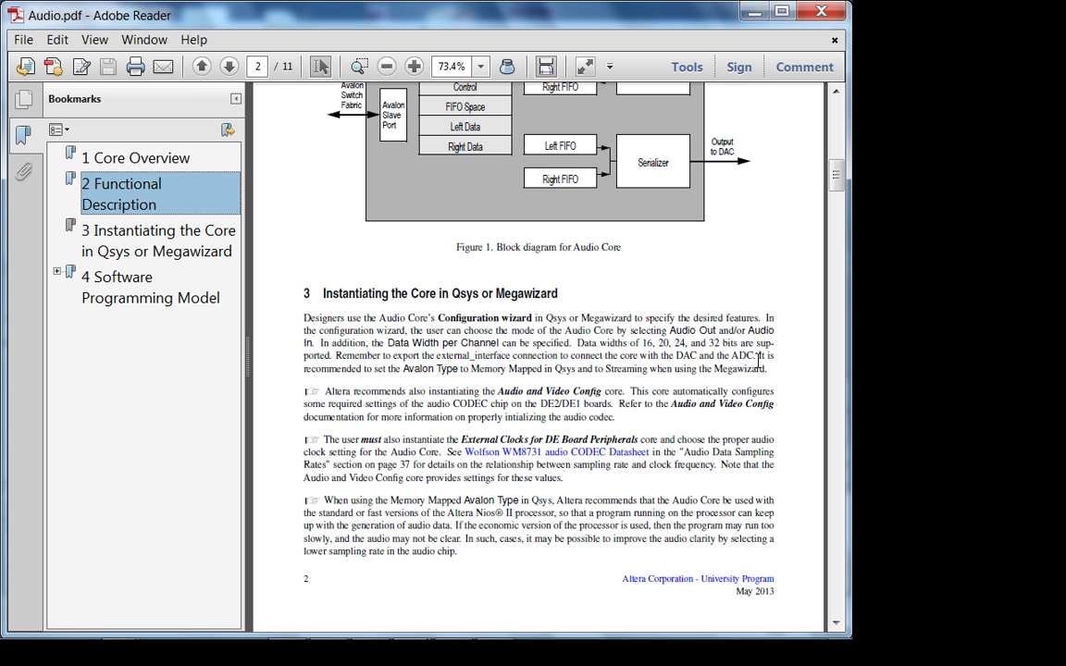
Highlight in turn the section 3 notes on Avalon Type, Audio and Video Config, External Clocks and the recommended Nios II version
{"action": "left_click_drag", "start_coordinate": [758, 358], "coordinate": [765, 372]}
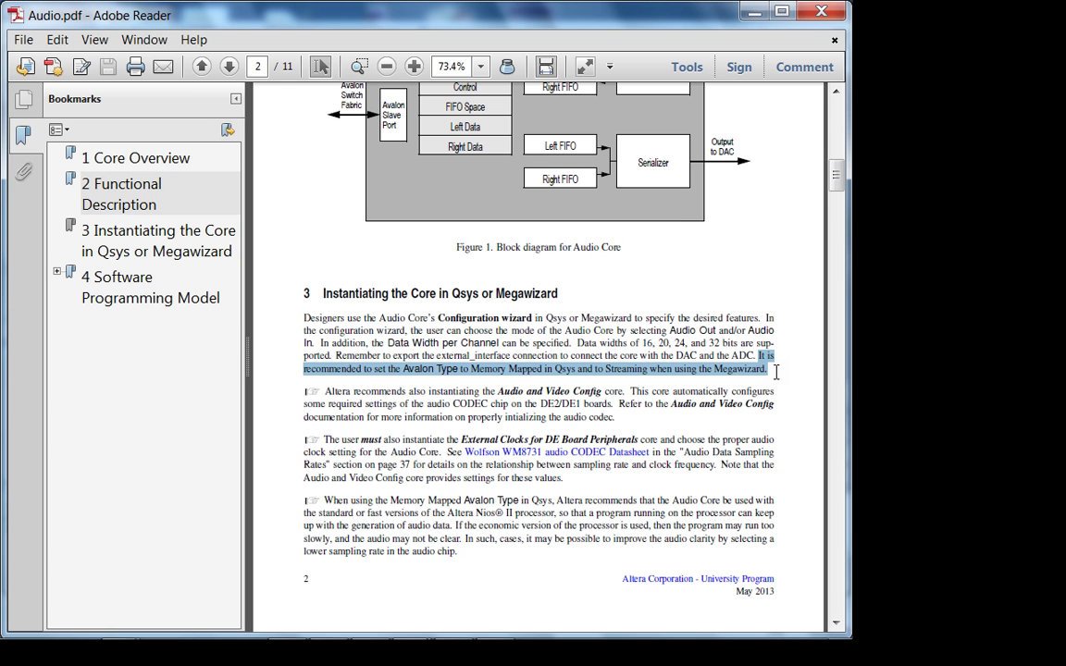
{"action": "left_click", "coordinate": [776, 371]}
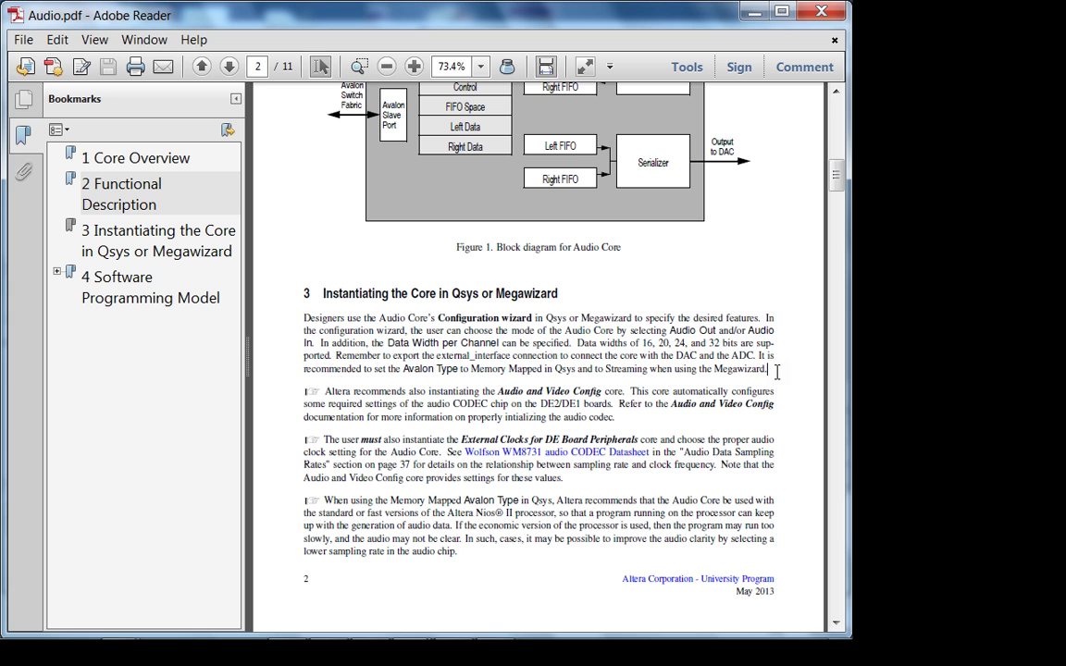
{"action": "left_click_drag", "start_coordinate": [326, 391], "coordinate": [649, 414]}
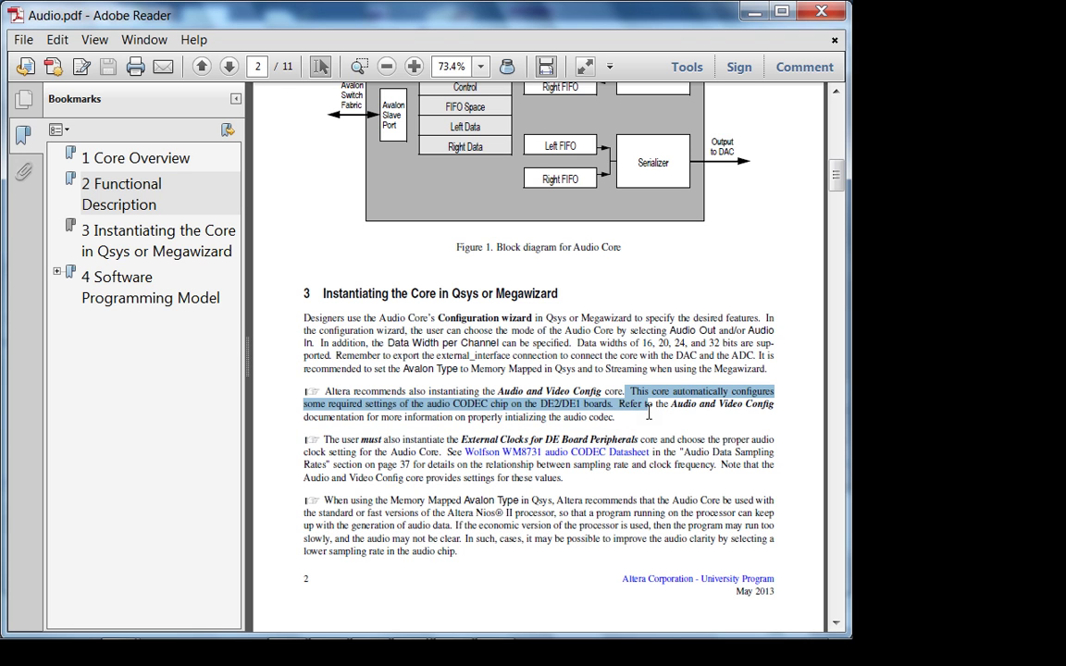
{"action": "left_click", "coordinate": [646, 413]}
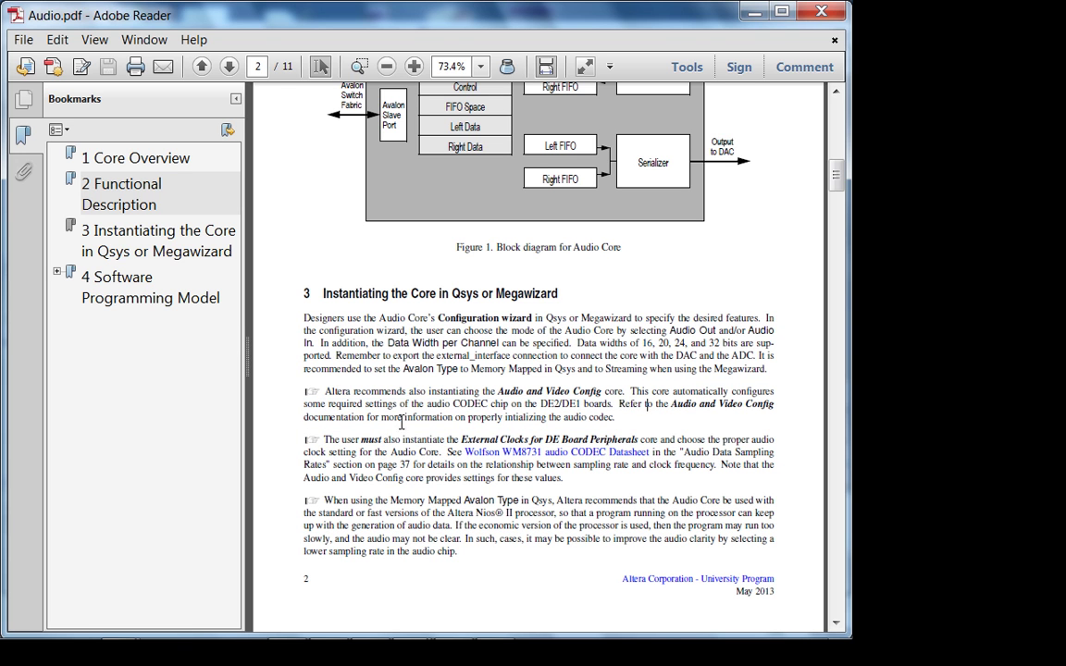
{"action": "left_click_drag", "start_coordinate": [341, 440], "coordinate": [640, 474]}
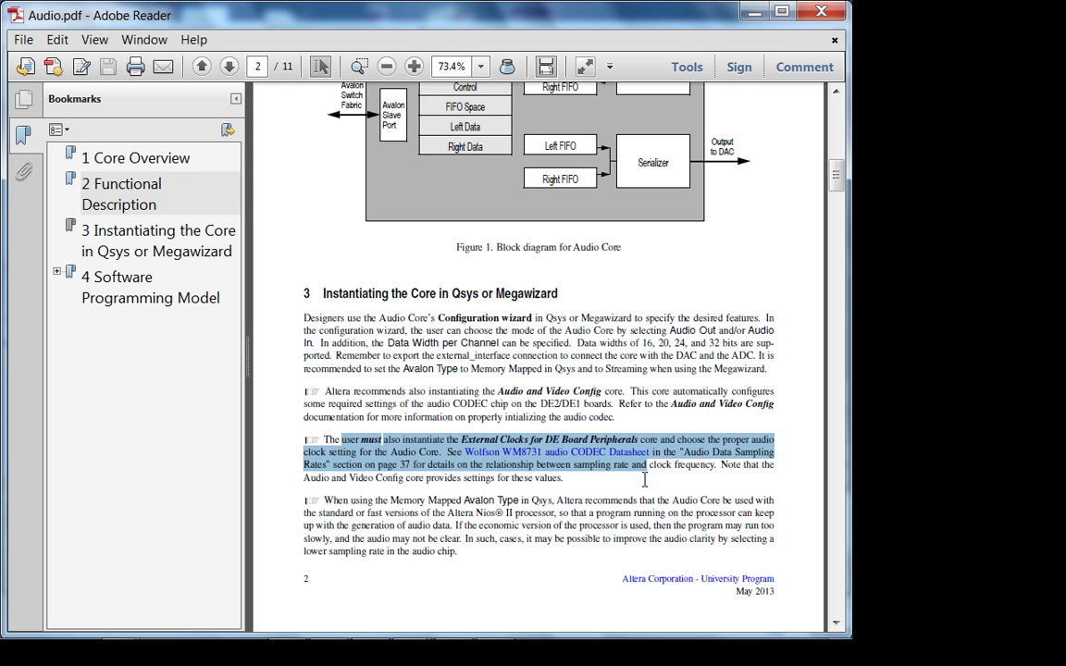
{"action": "left_click", "coordinate": [645, 480]}
{"action": "left_click_drag", "start_coordinate": [309, 501], "coordinate": [550, 573]}
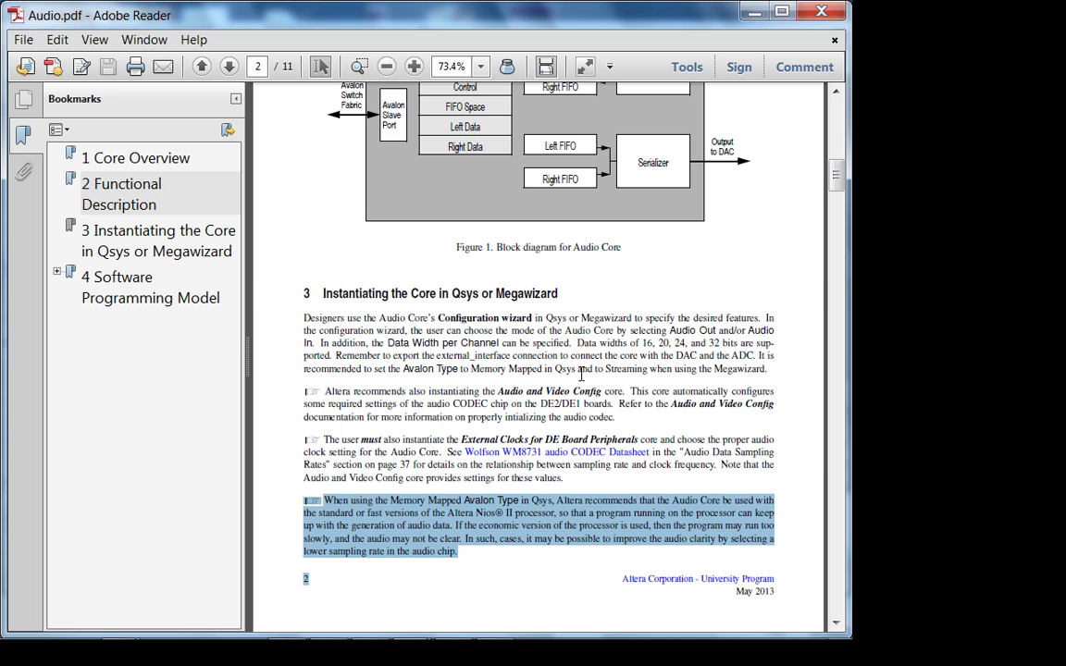
Examine the Audio Core register map in section 4.1, and return to Qsys to cancel adding the Audio core
{"action": "scroll", "coordinate": [524, 338], "scroll_direction": "down", "scroll_amount": 5}
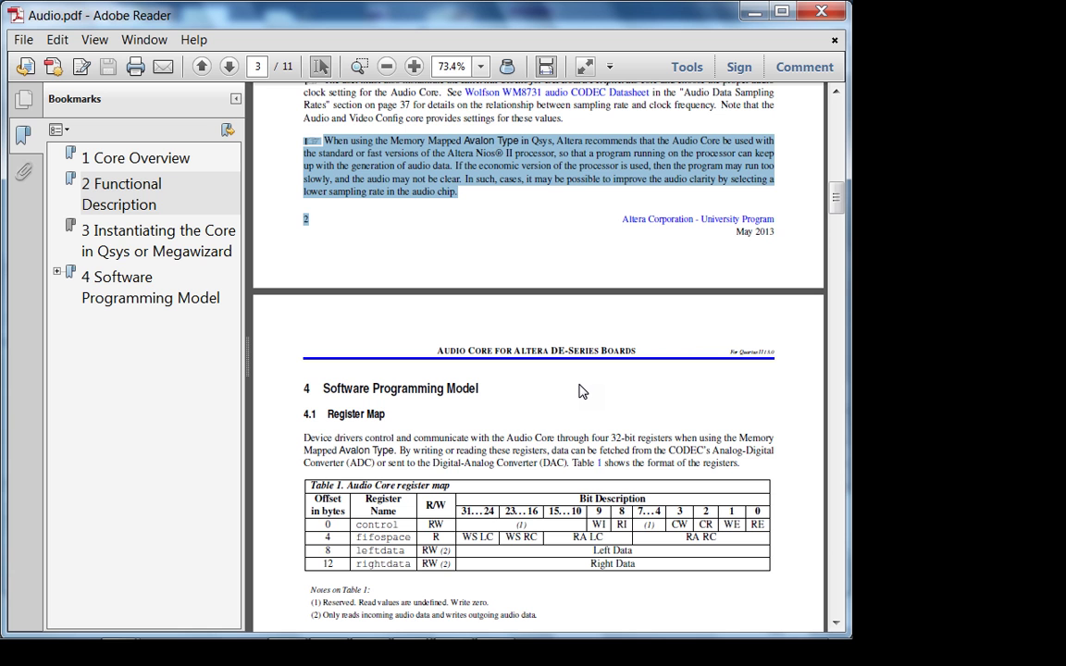
{"action": "left_click", "coordinate": [754, 11]}
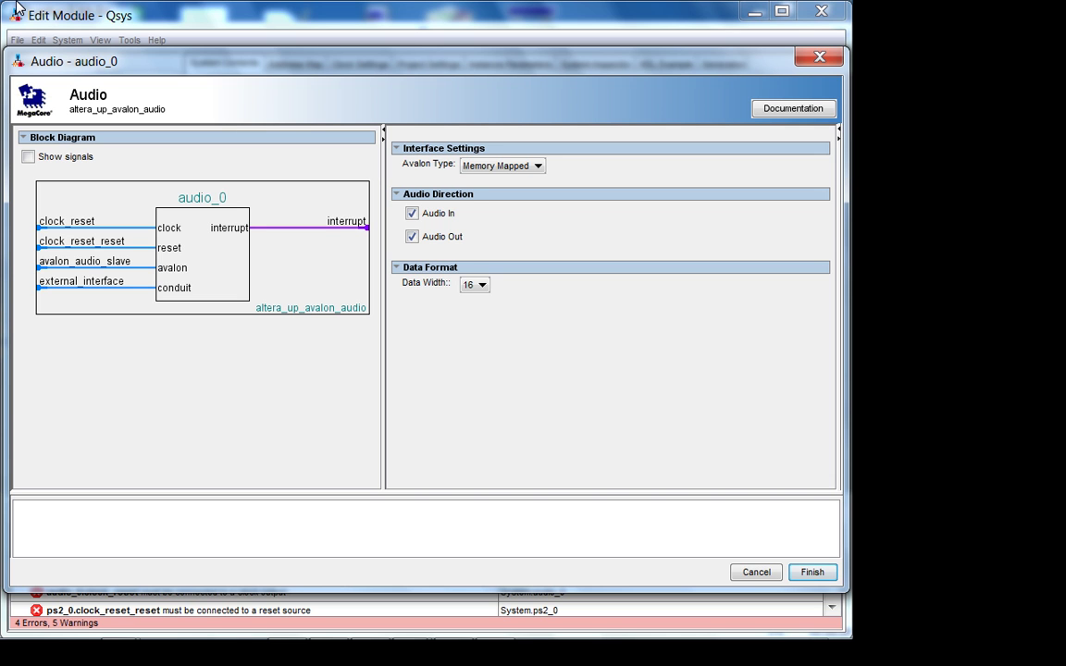
{"action": "left_click", "coordinate": [756, 572]}
Browse the Video cores under Audio & Video in the component library, and switch to Firefox with Altera's University Program IP Cores page
{"action": "scroll", "coordinate": [109, 374], "scroll_direction": "down", "scroll_amount": 3}
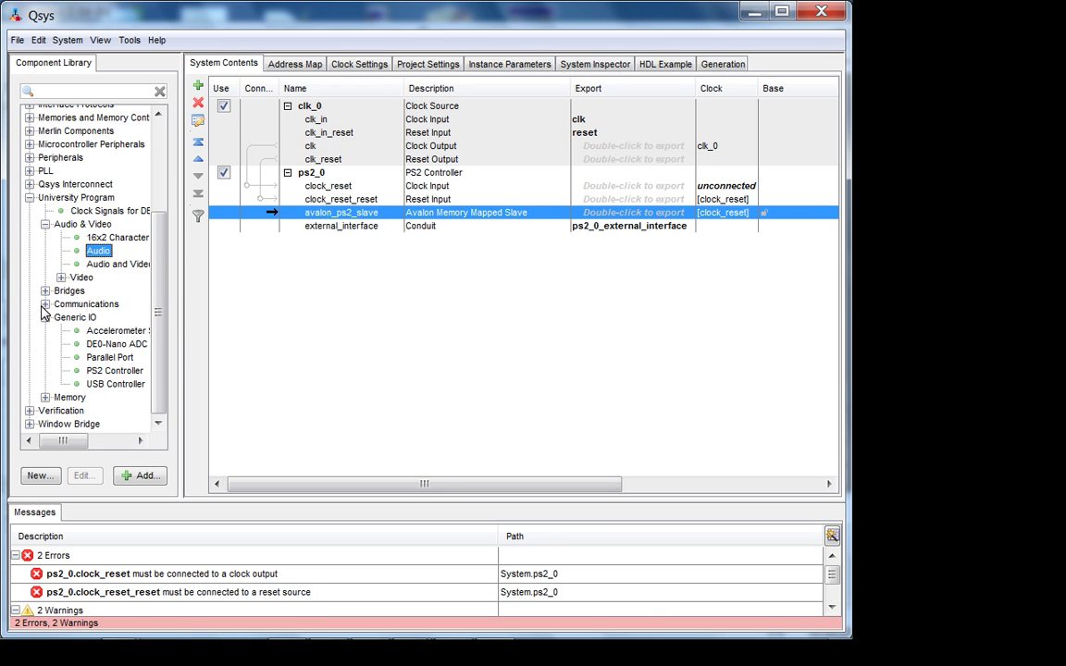
{"action": "left_click", "coordinate": [61, 278]}
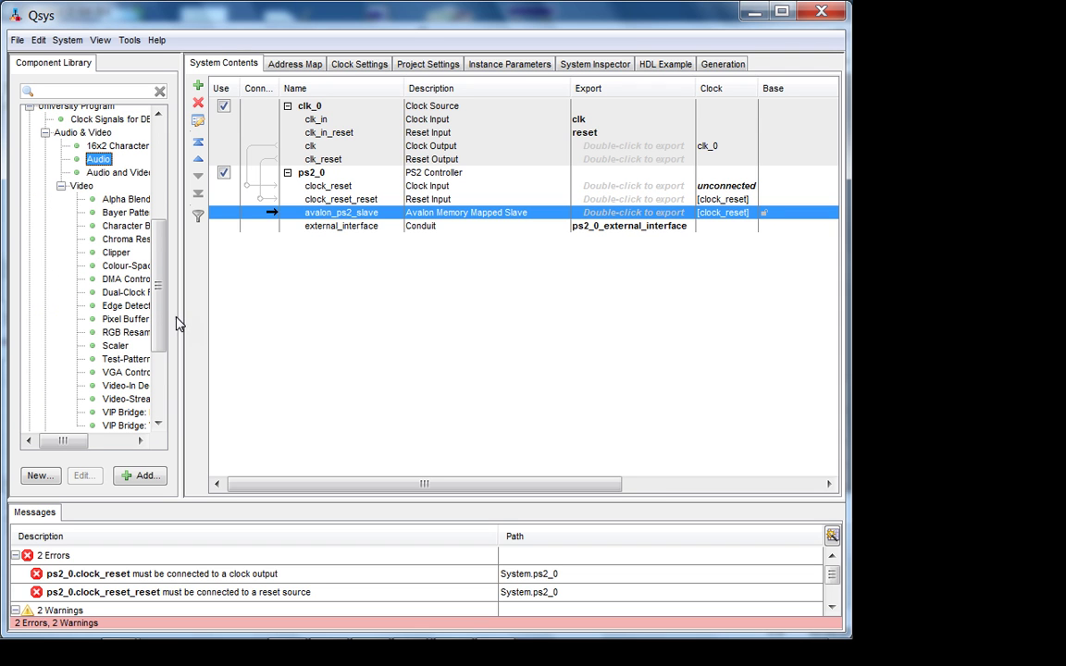
{"action": "left_click", "coordinate": [135, 201]}
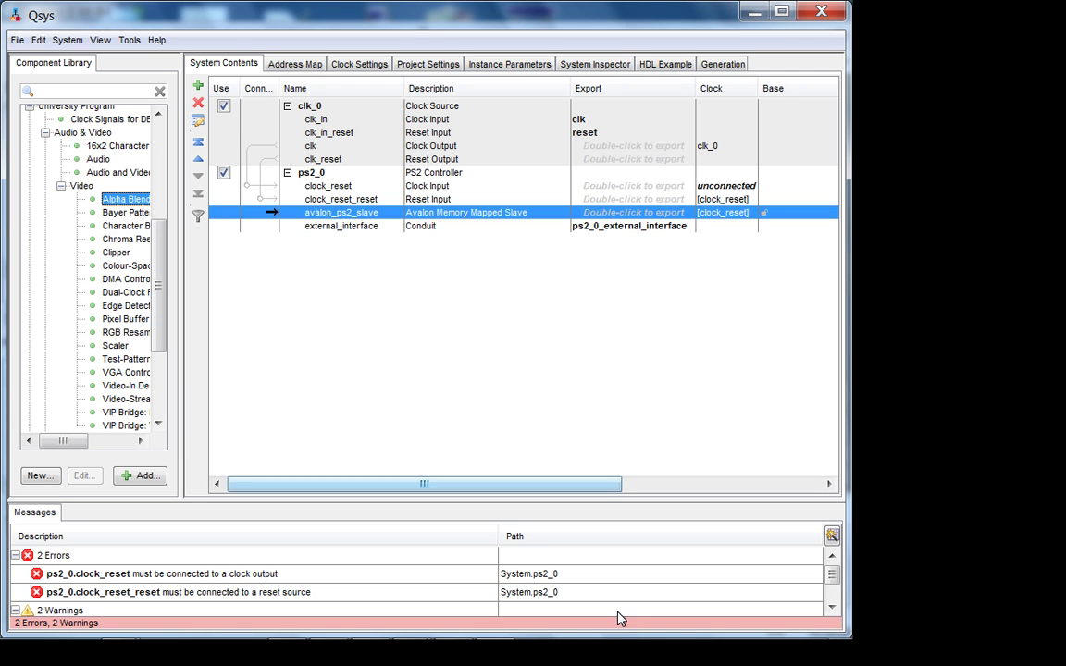
{"action": "mouse_move", "coordinate": [574, 644]}
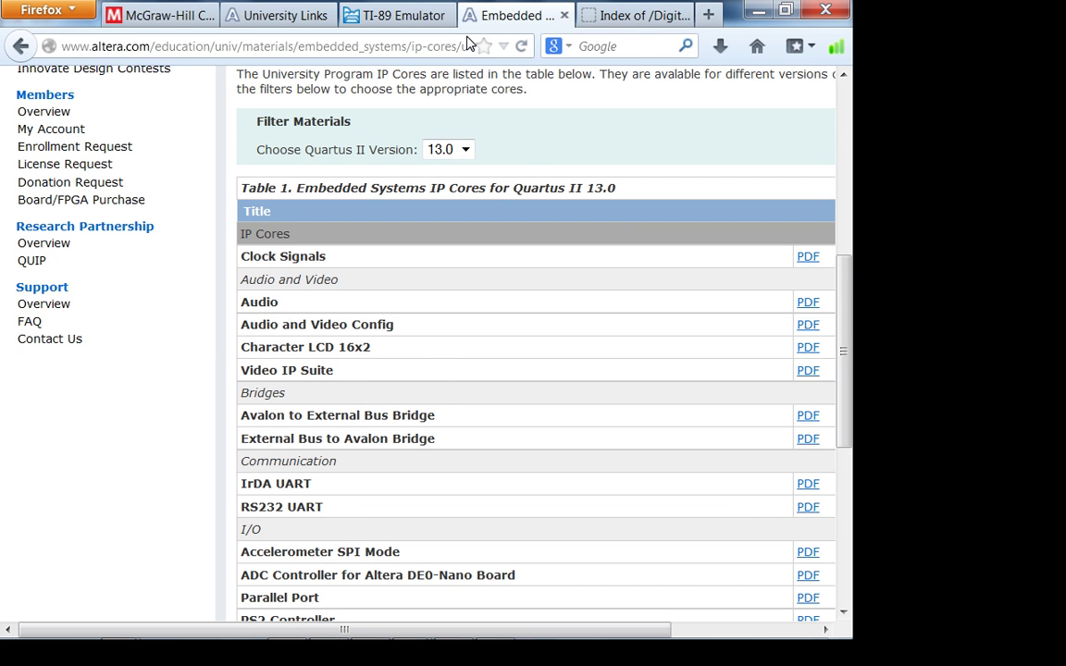
Show the Weeks6to10-Project directory index and keep the current Windows color scheme without showing the performance message again
{"action": "left_click", "coordinate": [637, 15]}
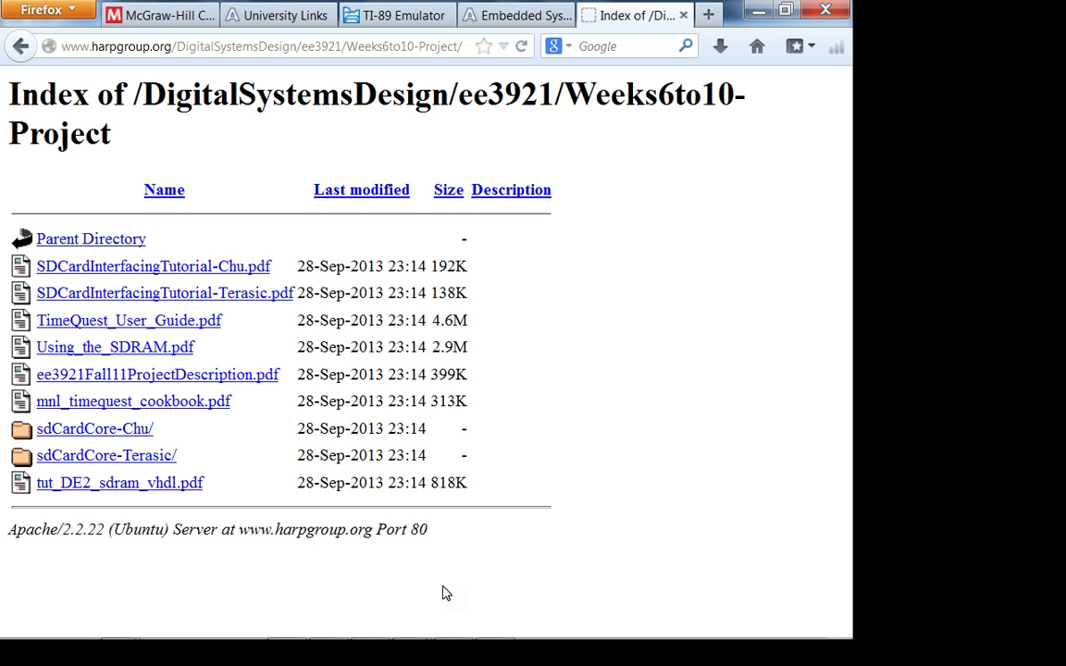
{"action": "mouse_move", "coordinate": [345, 642]}
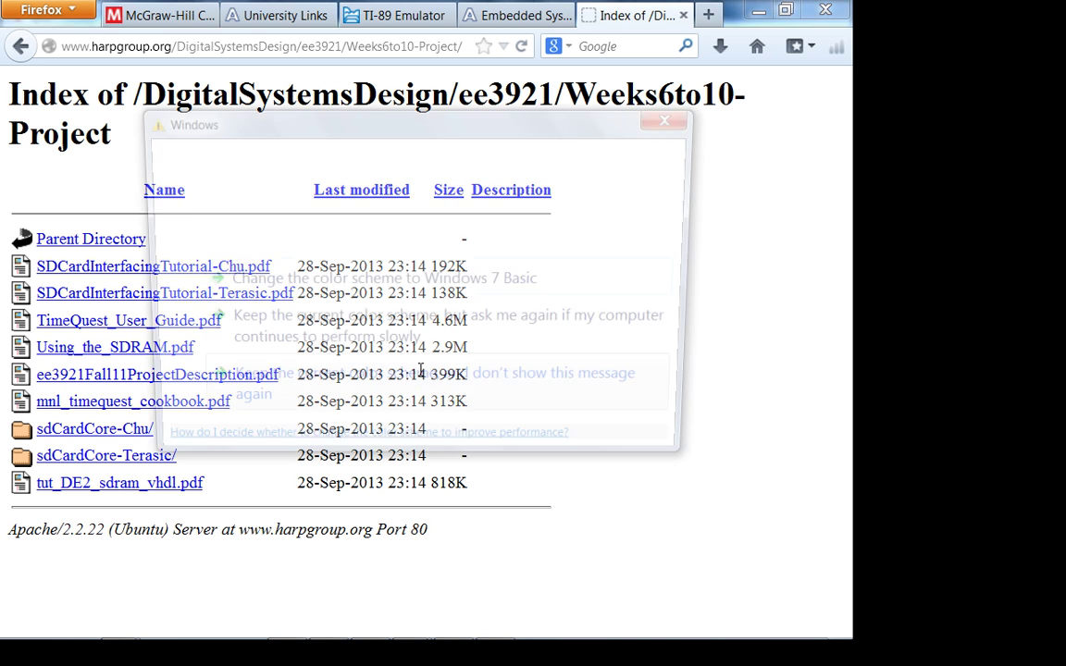
{"action": "left_click", "coordinate": [457, 382]}
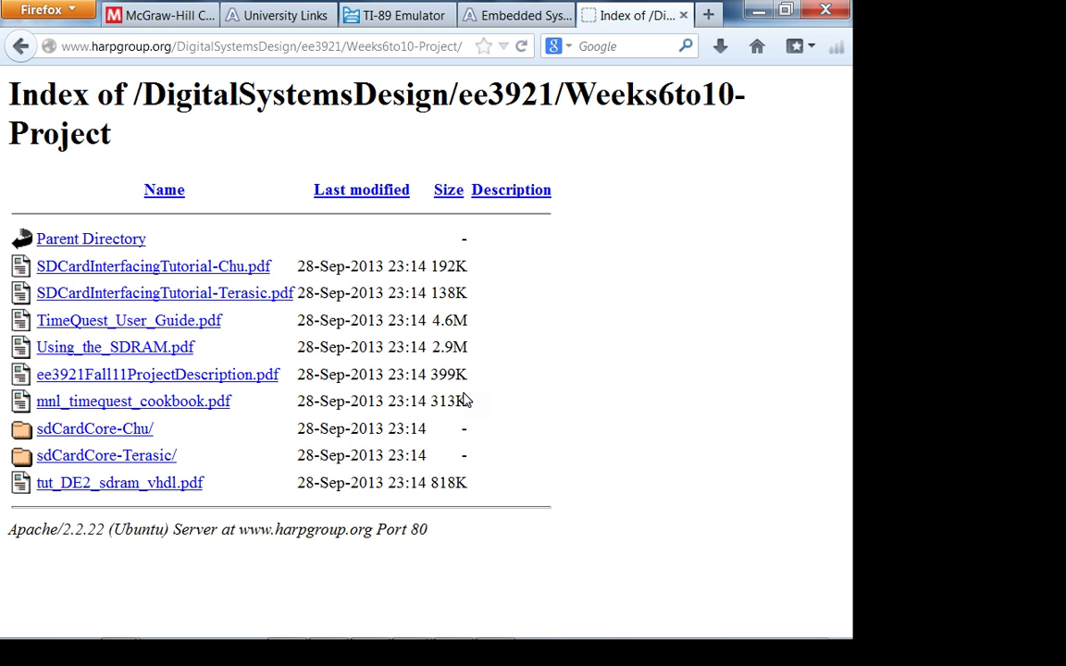
Clear the page address and search Google for "Memristor the missing circuit element"
{"action": "left_click", "coordinate": [444, 45]}
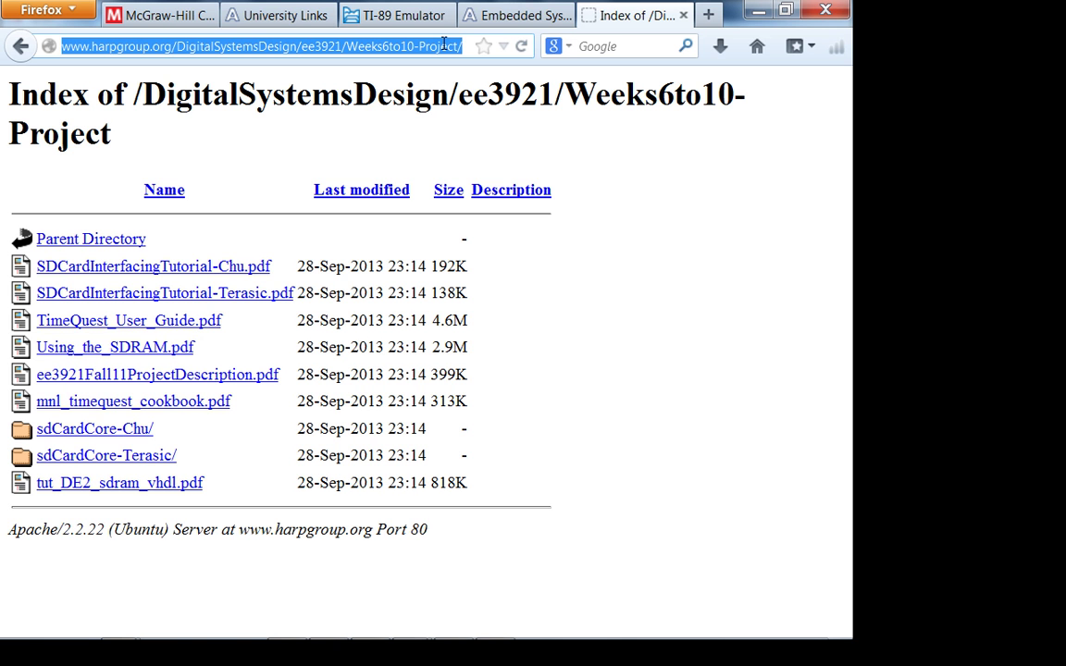
{"action": "key", "text": "BackSpace"}
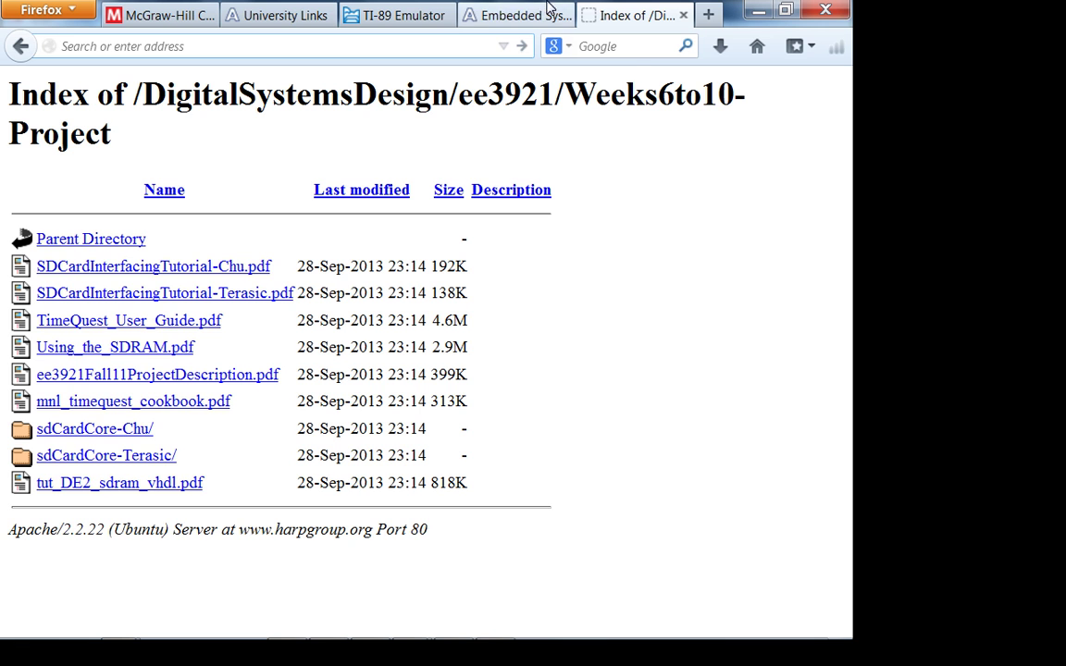
{"action": "left_click", "coordinate": [629, 43]}
{"action": "type", "text": "x"}
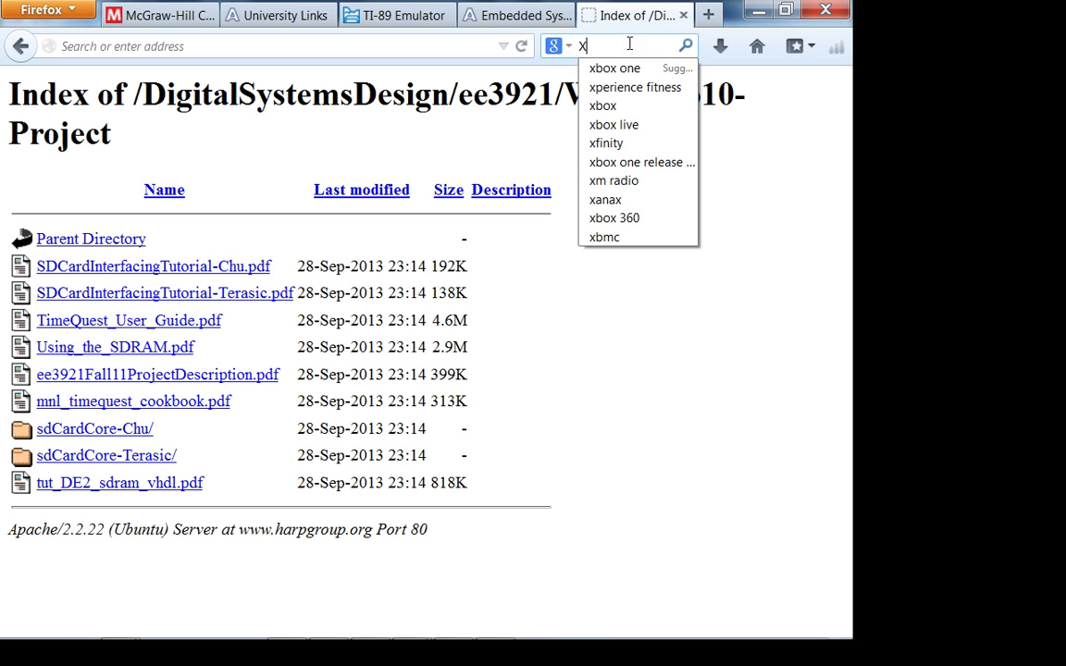
{"action": "key", "text": "BackSpace"}
{"action": "type", "text": "Memri"}
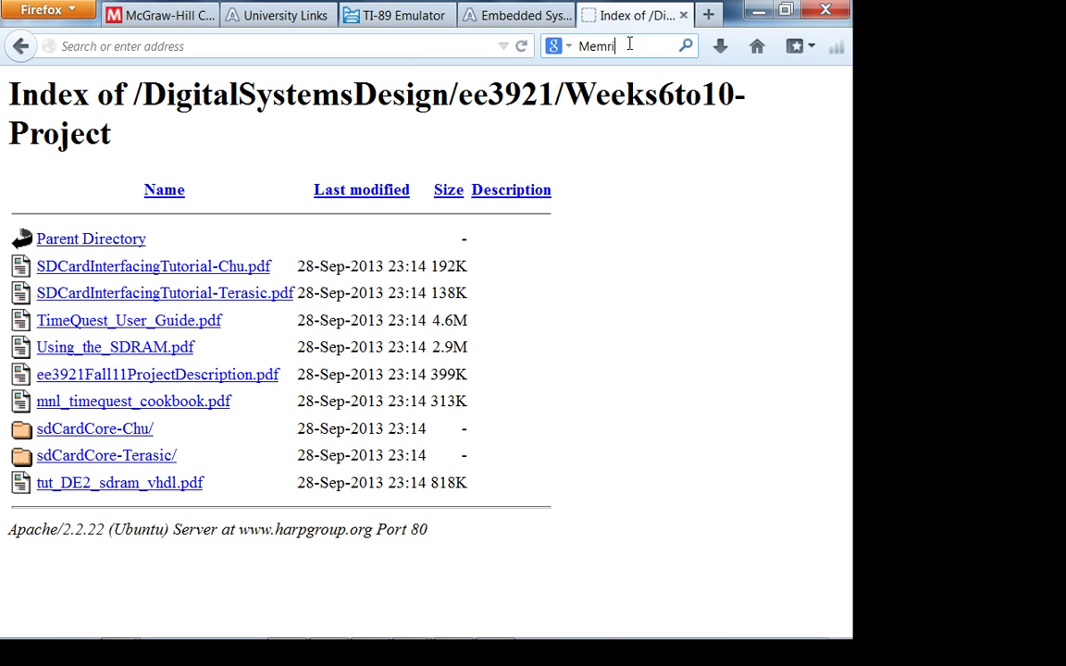
{"action": "type", "text": "stor the mniss"}
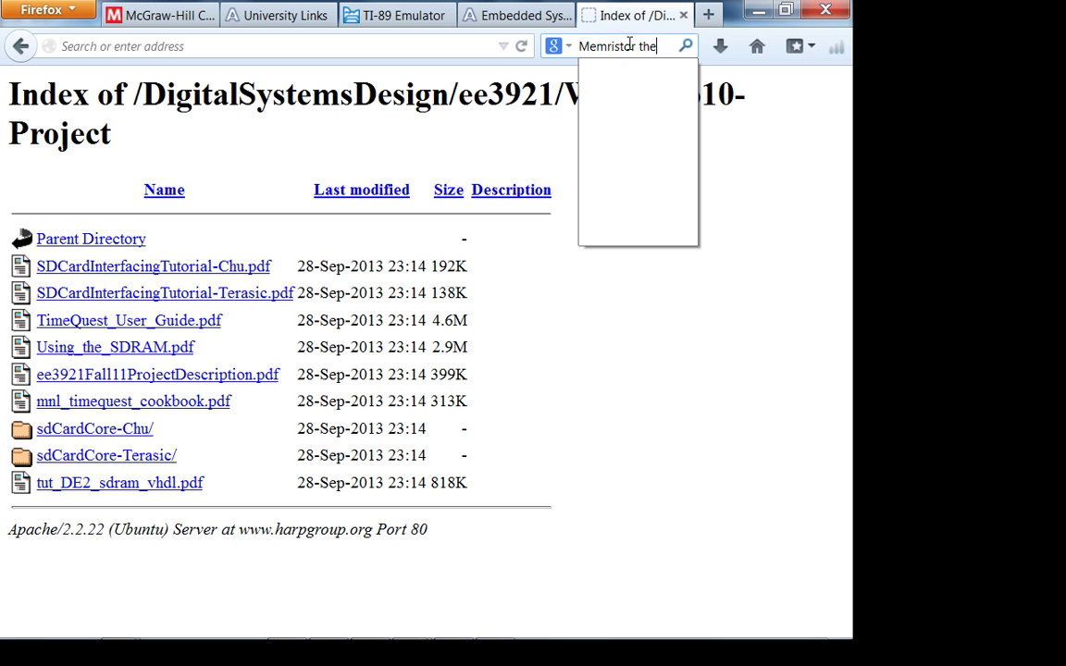
{"action": "key", "text": "BackSpace"}
{"action": "key", "text": "BackSpace"}
{"action": "key", "text": "BackSpace"}
{"action": "key", "text": "BackSpace"}
{"action": "type", "text": "is"}
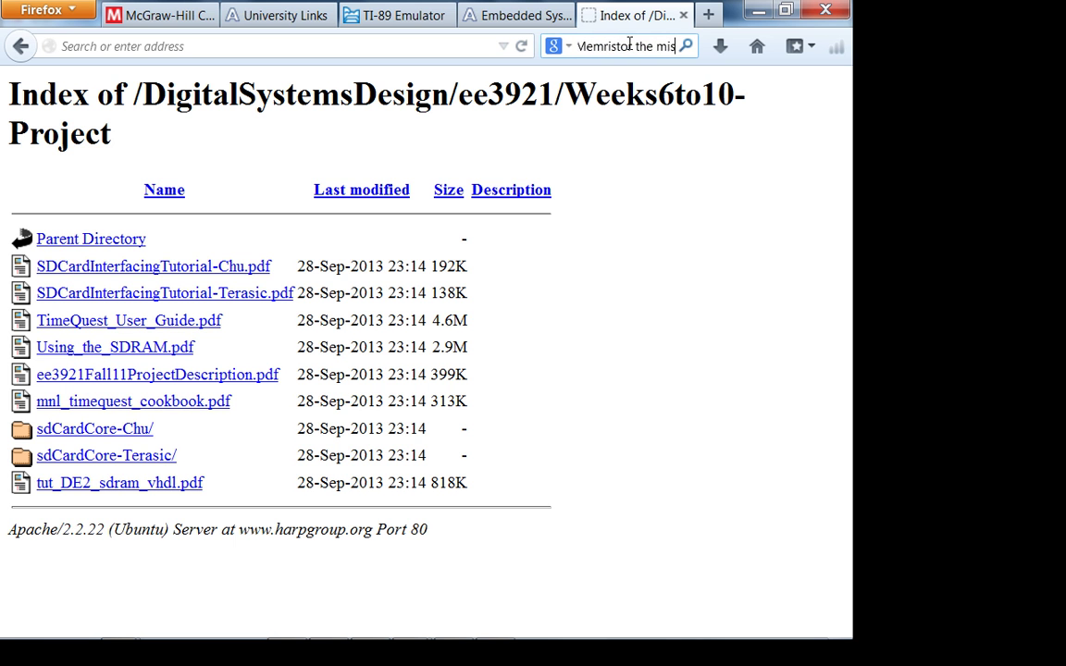
{"action": "type", "text": "sing circuit element"}
{"action": "key", "text": "Return"}
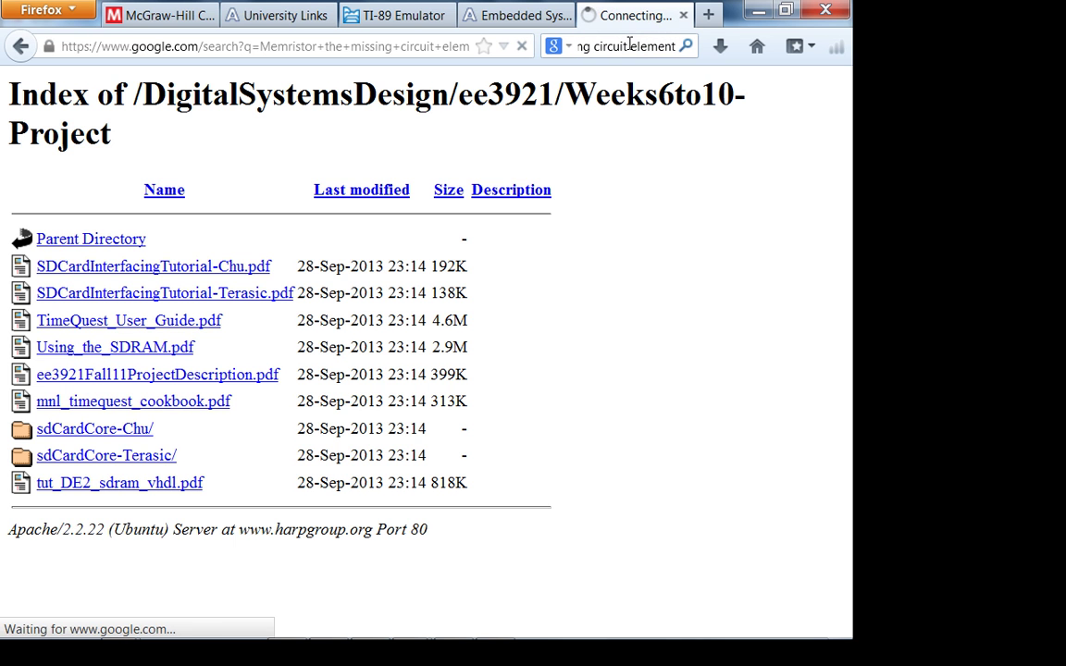
Open the IEEE Xplore result "Memristor-The missing circuit element" and request the paper's full text as PDF
{"action": "left_click", "coordinate": [387, 37]}
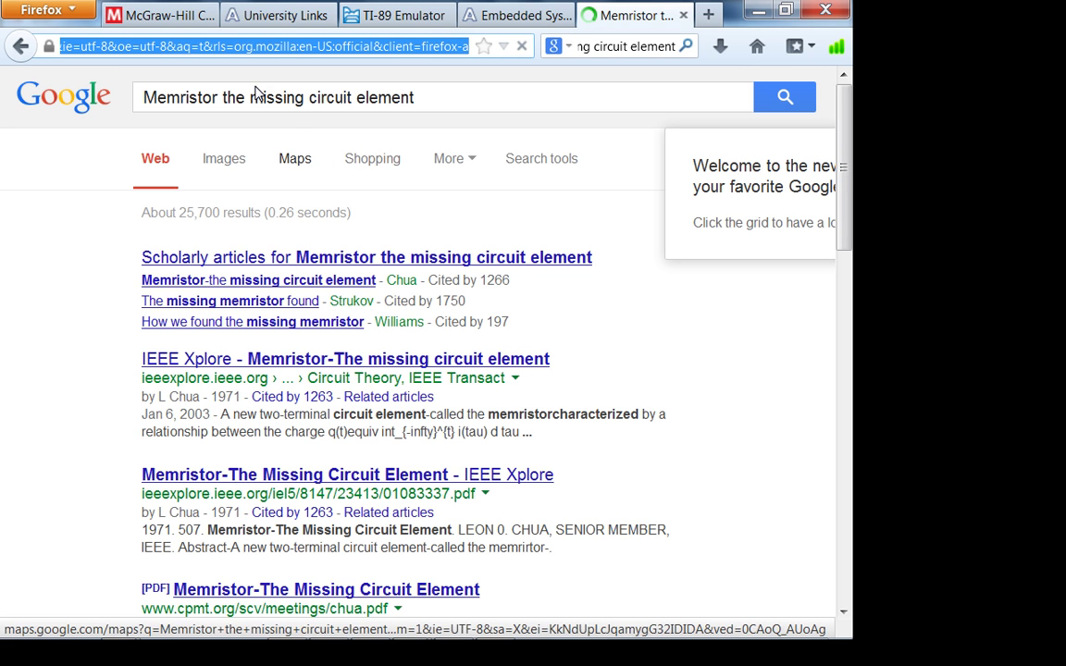
{"action": "left_click", "coordinate": [382, 366]}
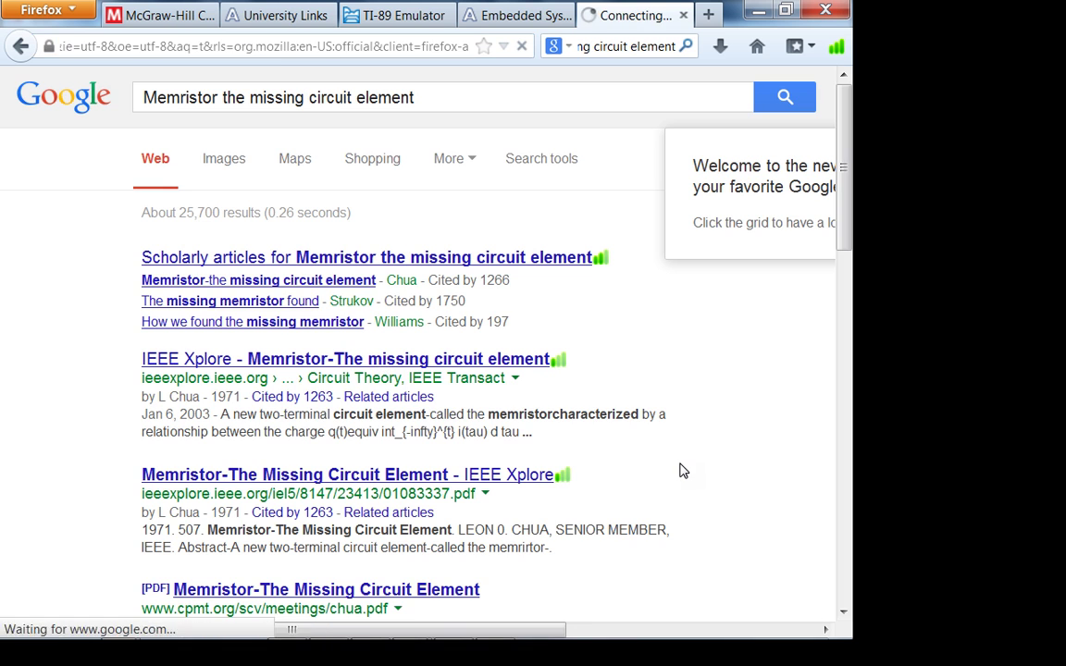
{"action": "mouse_move", "coordinate": [709, 642]}
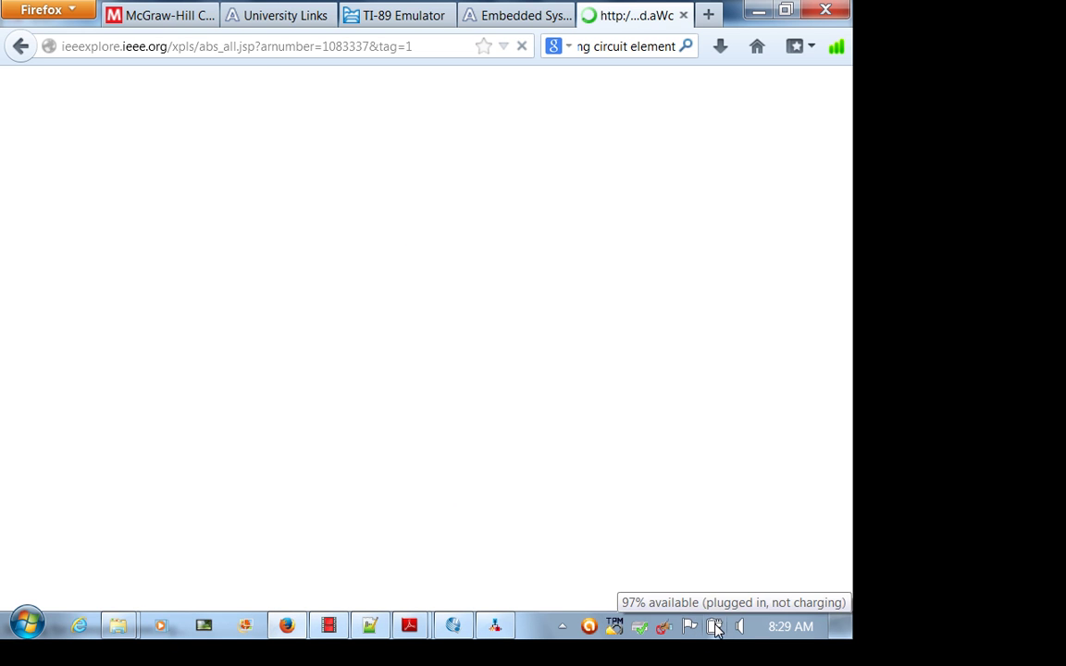
{"action": "left_click", "coordinate": [562, 627]}
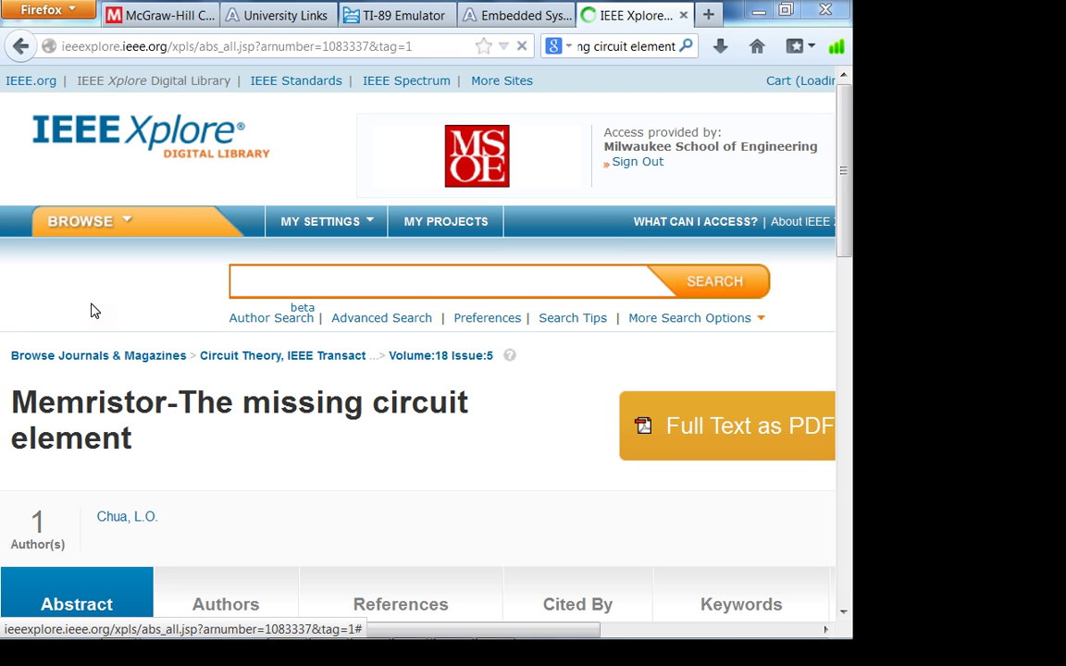
{"action": "left_click", "coordinate": [674, 433]}
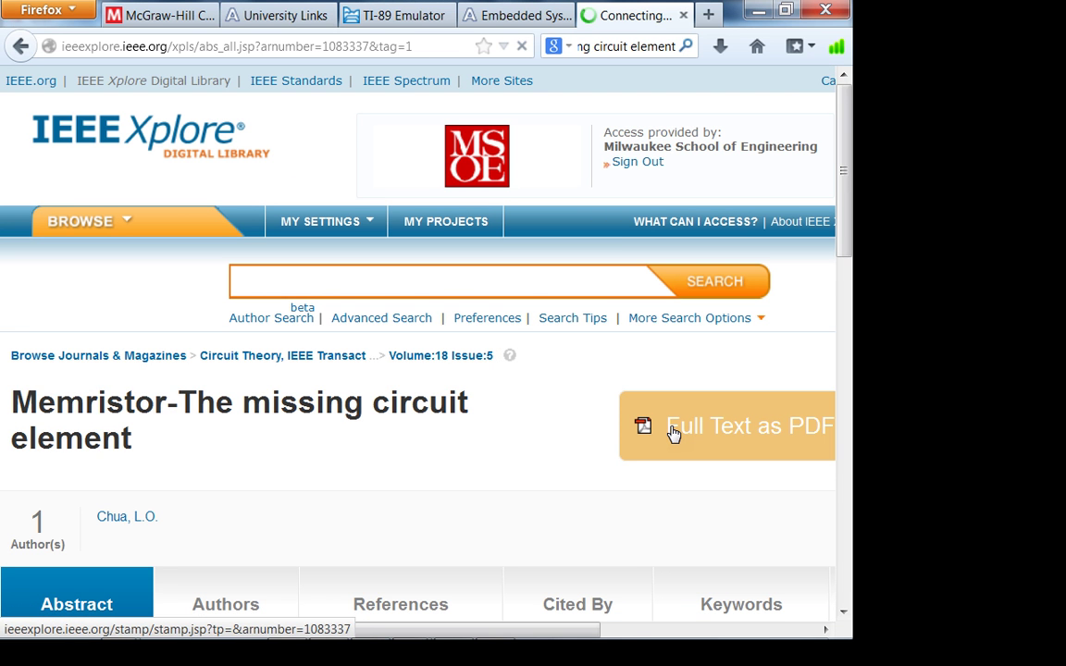